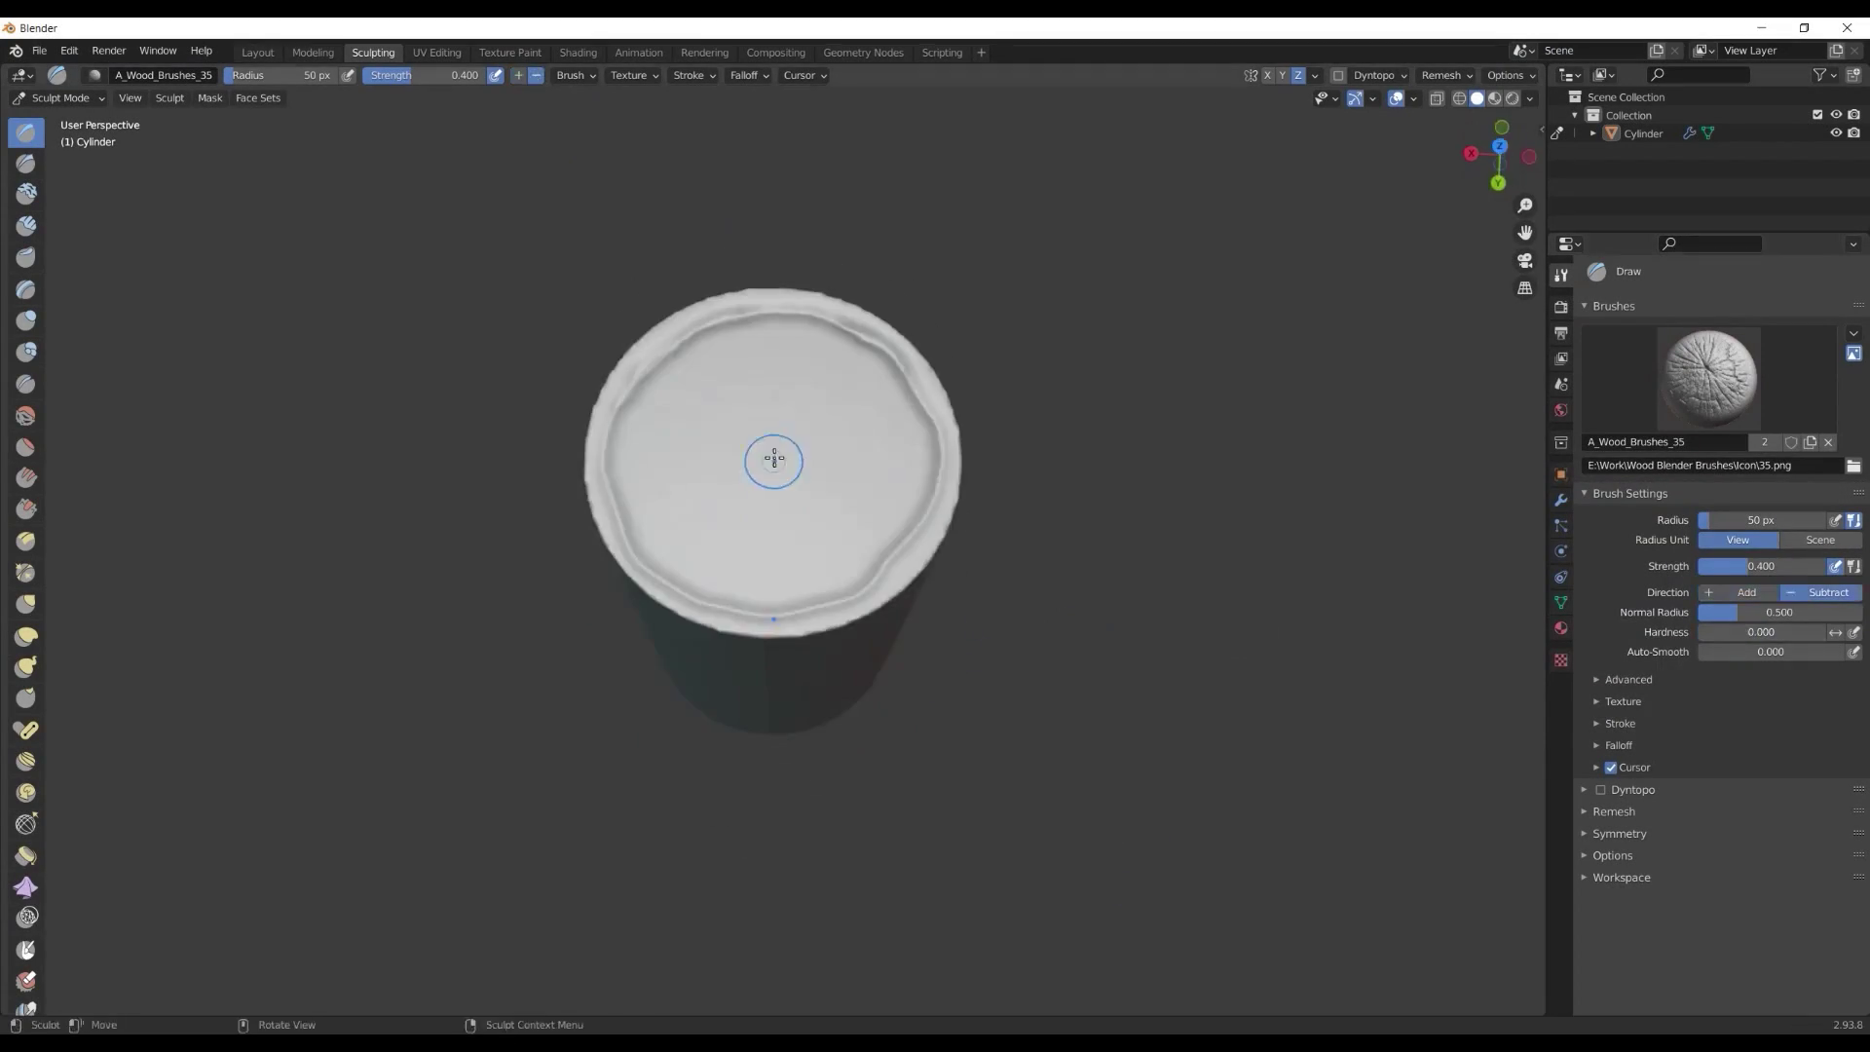
Step: Extract the Dragon_Brushes_Blender zip with 7-Zip into its own Dragon_Brushes_Blender folder
middle_drag(773, 459, 779, 604)
click(1709, 380)
click(1649, 471)
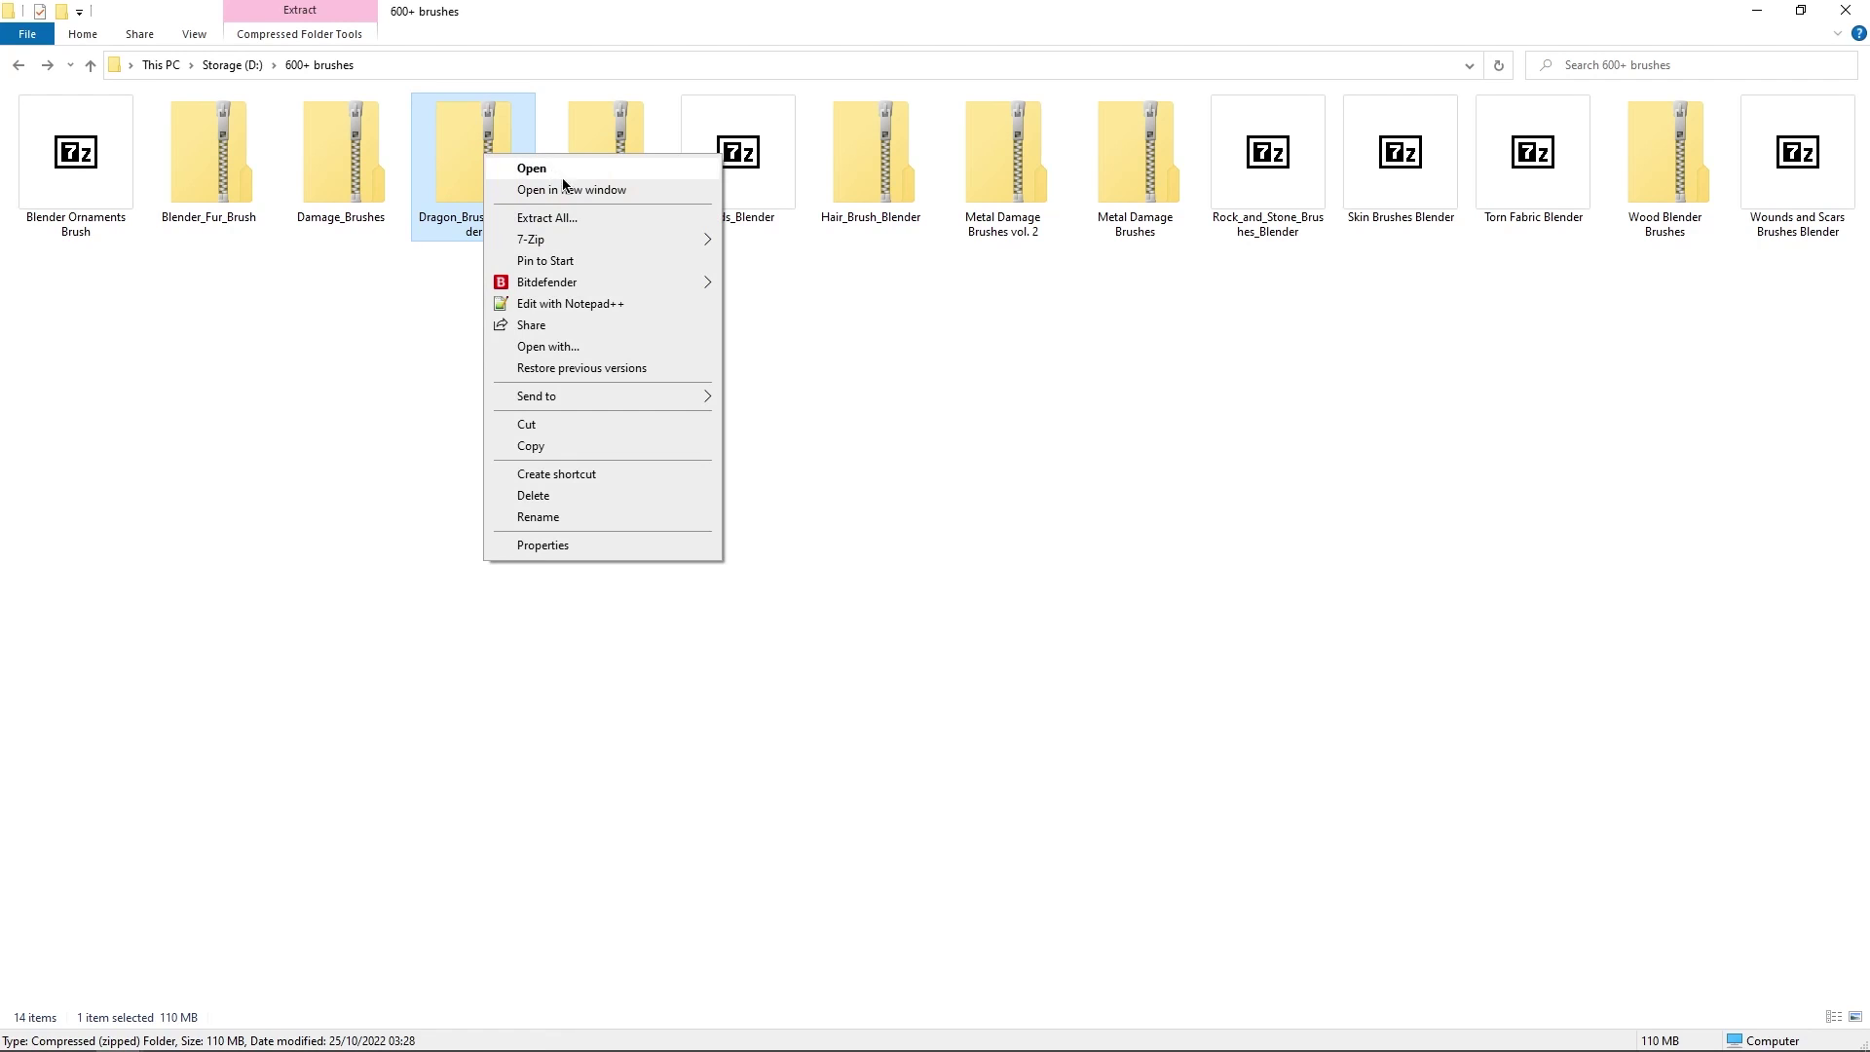
mouse_move(682, 237)
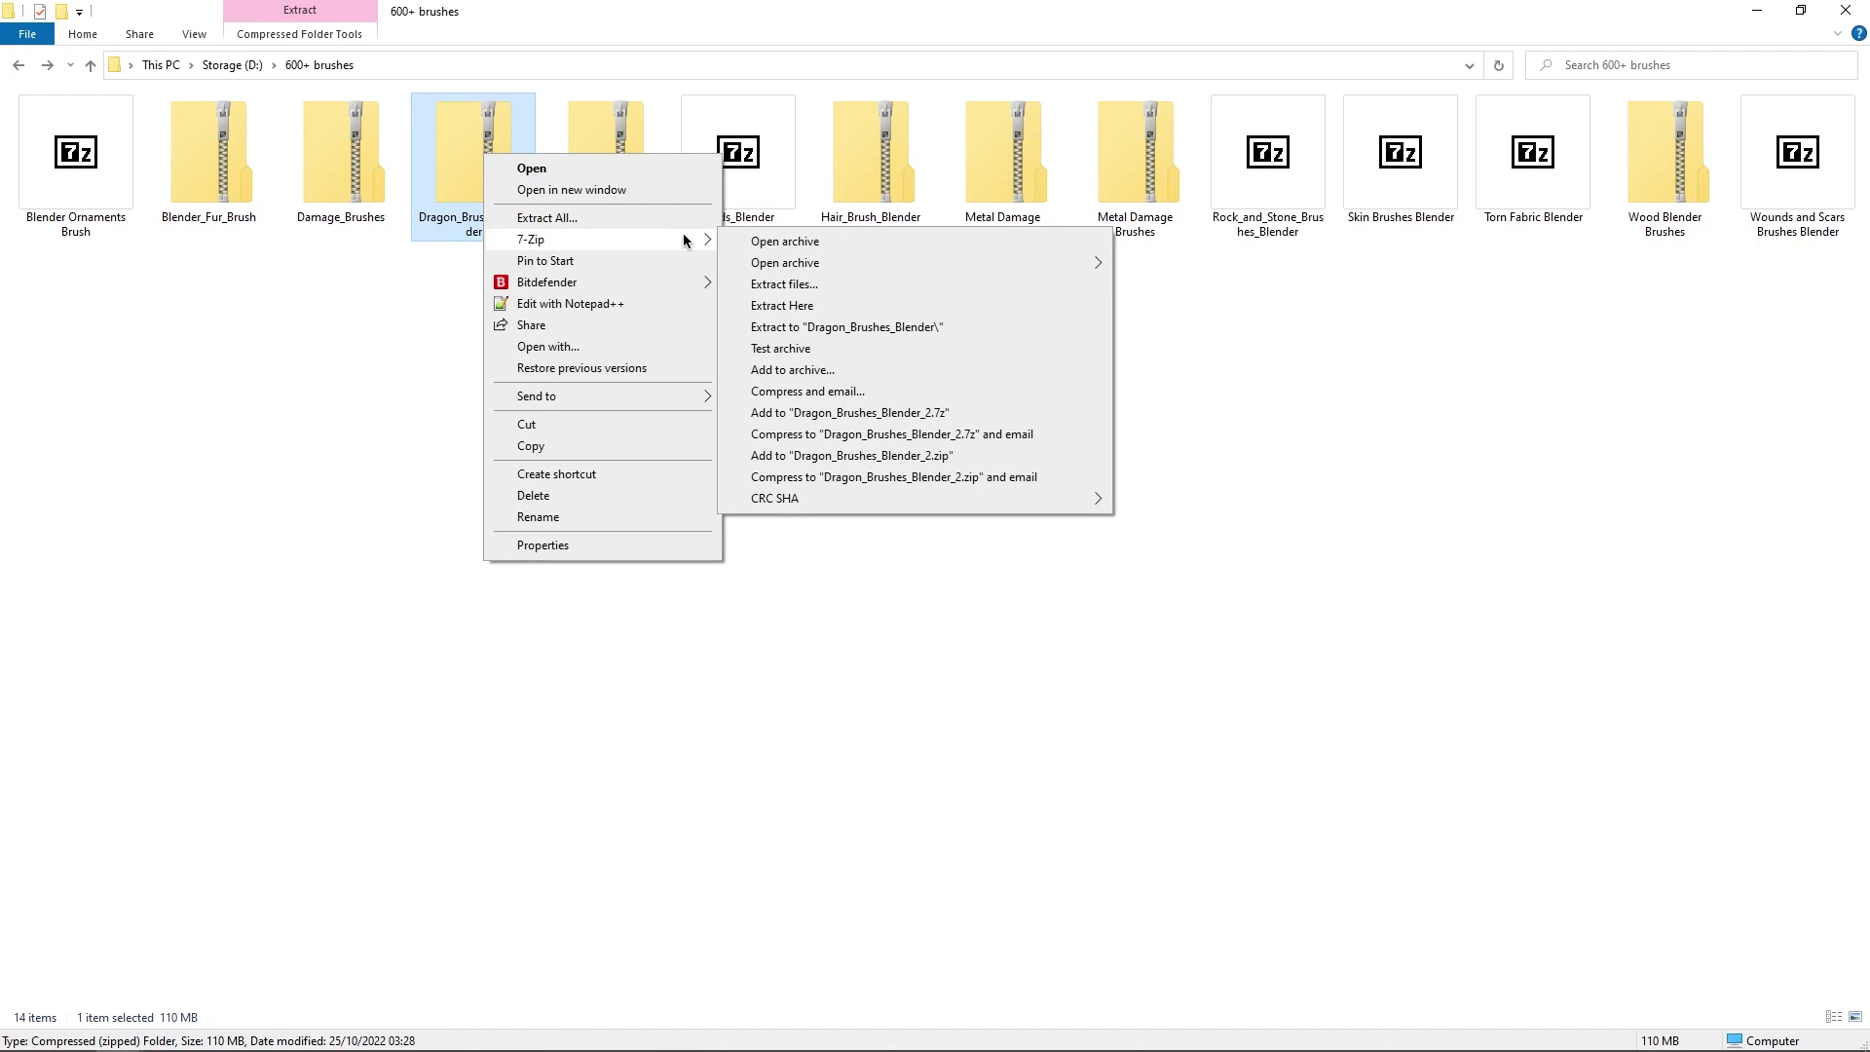
click(886, 331)
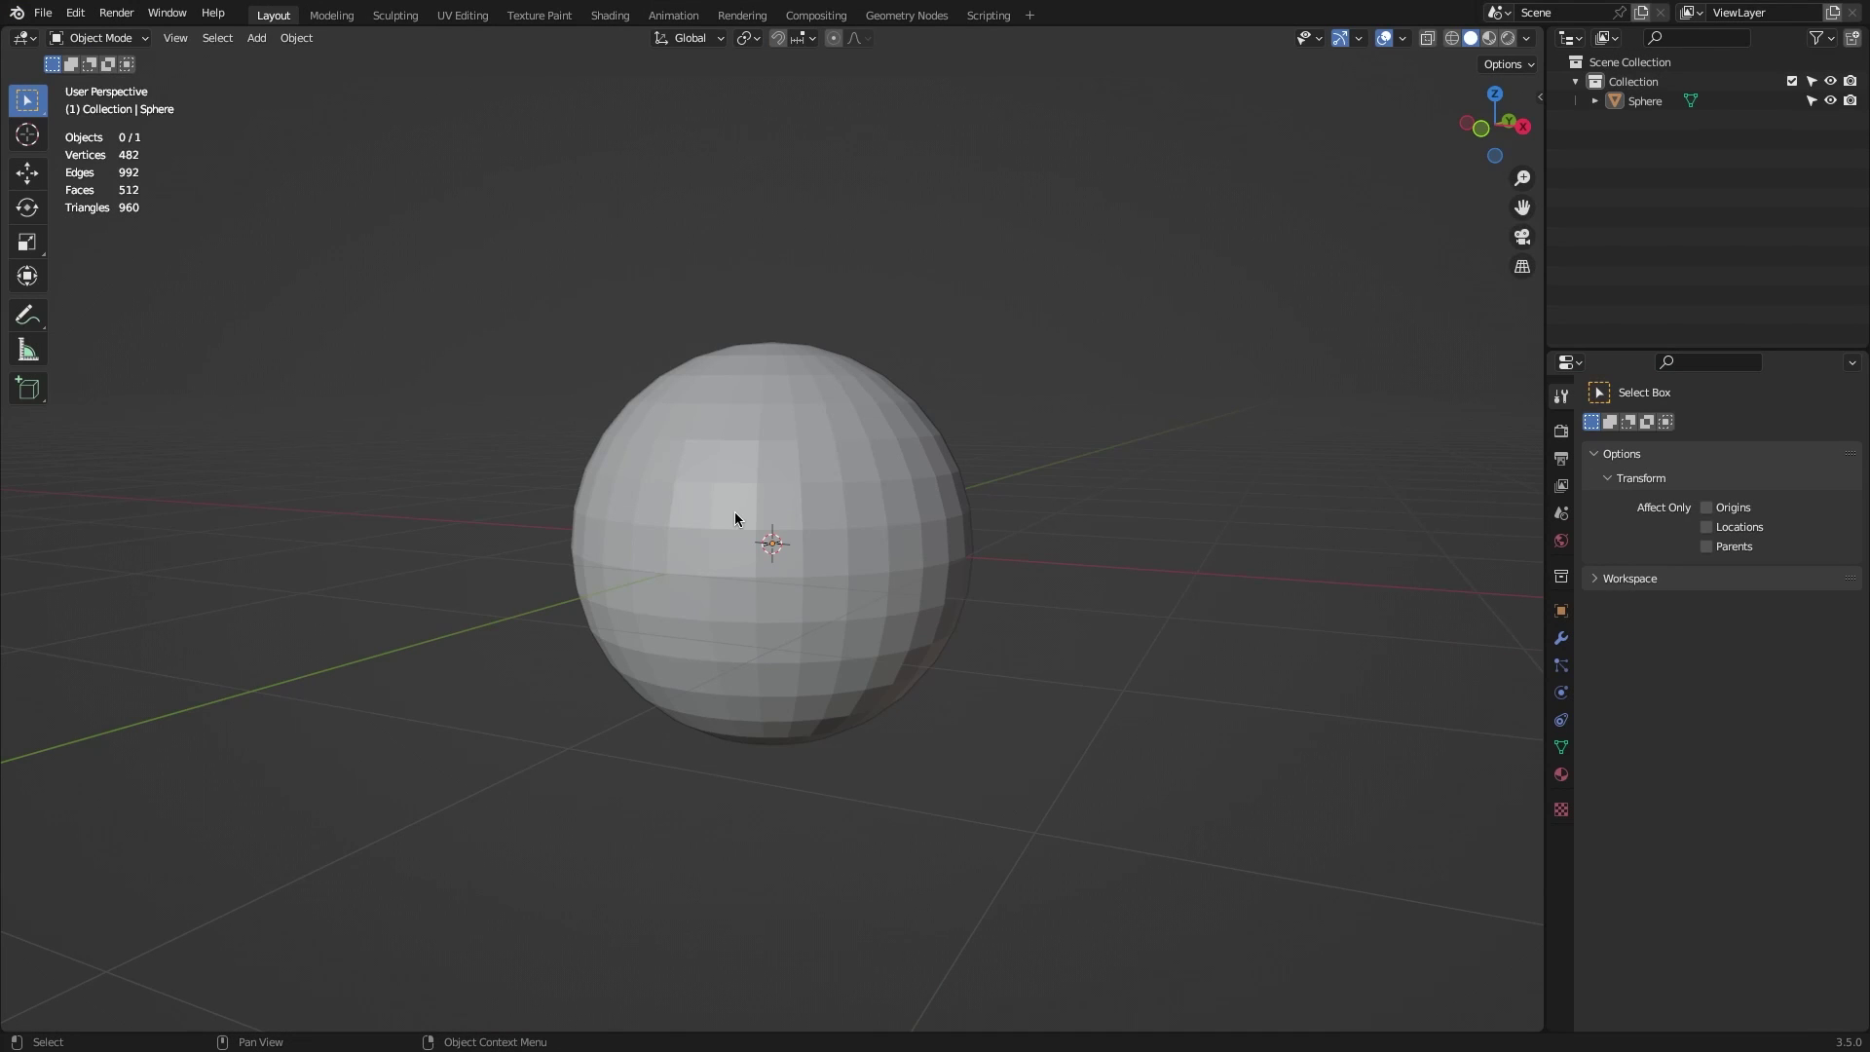
Step: Append Dragon_Skin_Brush_01 through Dragon_Skin_Brush_30 from the Dragon_Brushes_Blender file
click(44, 13)
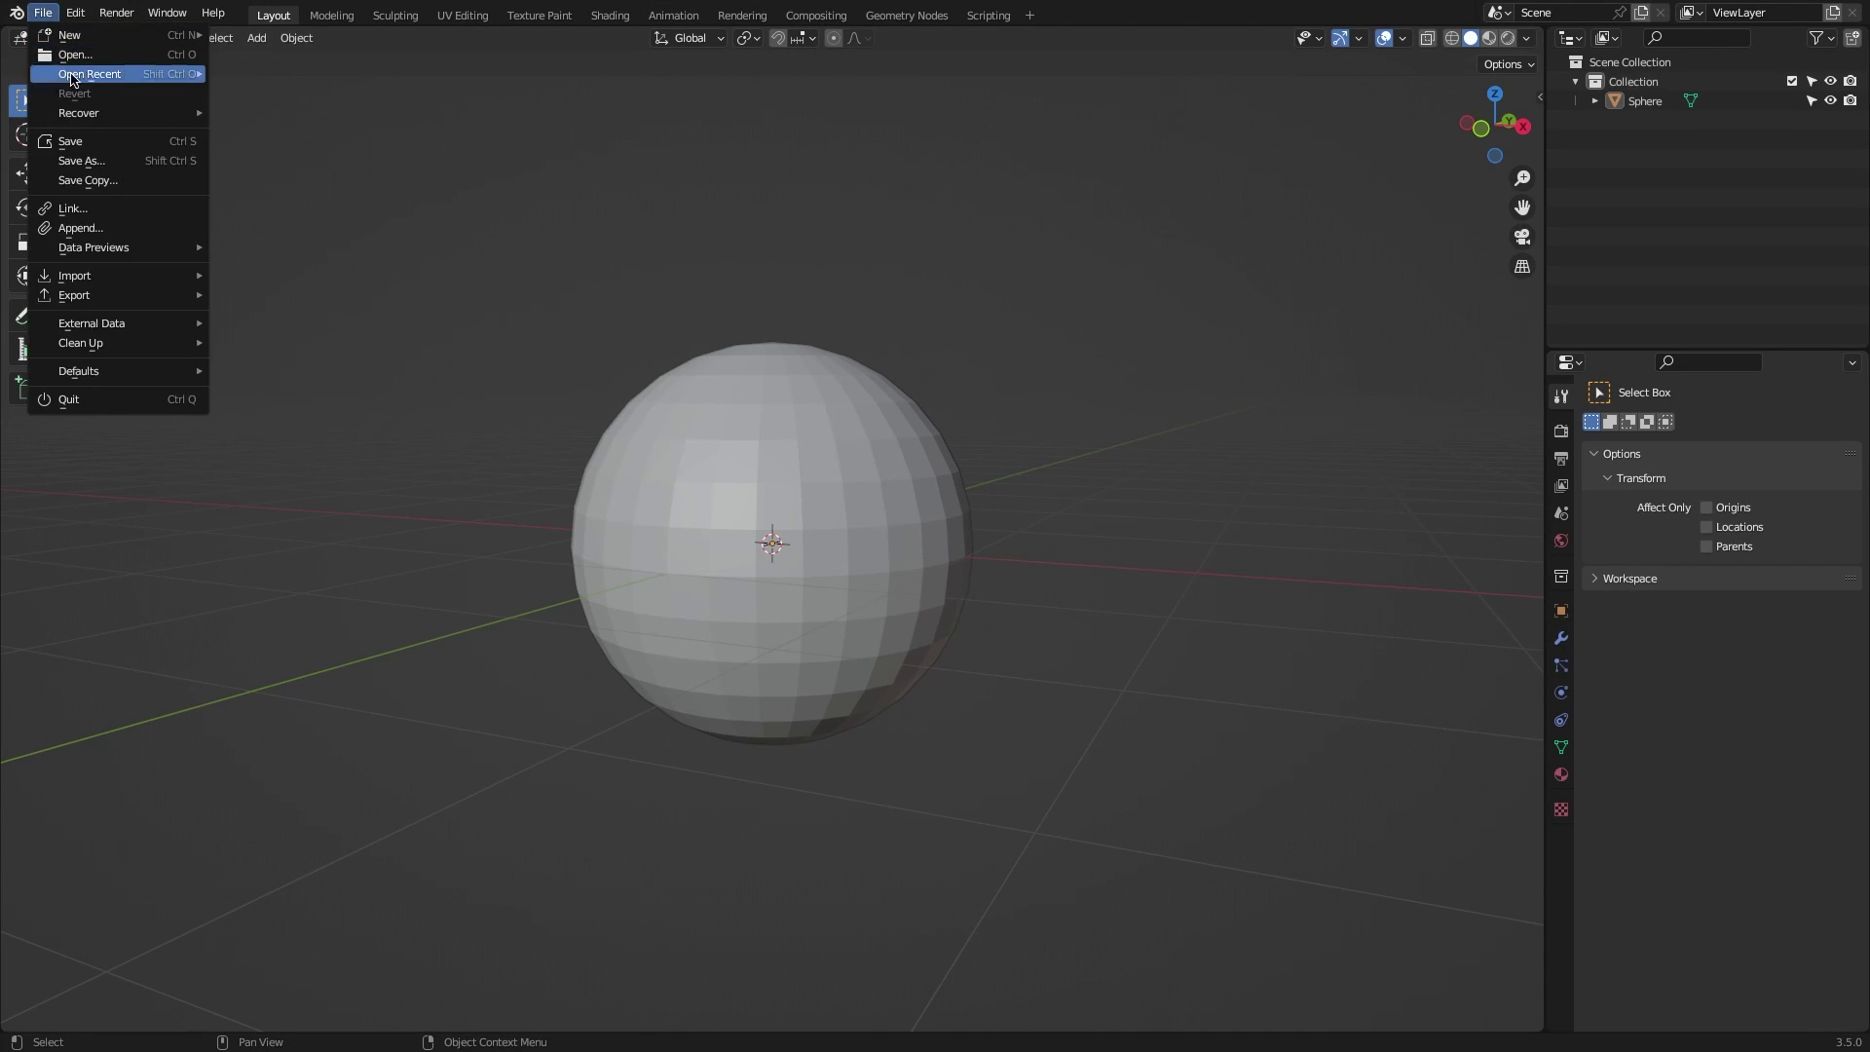
click(105, 230)
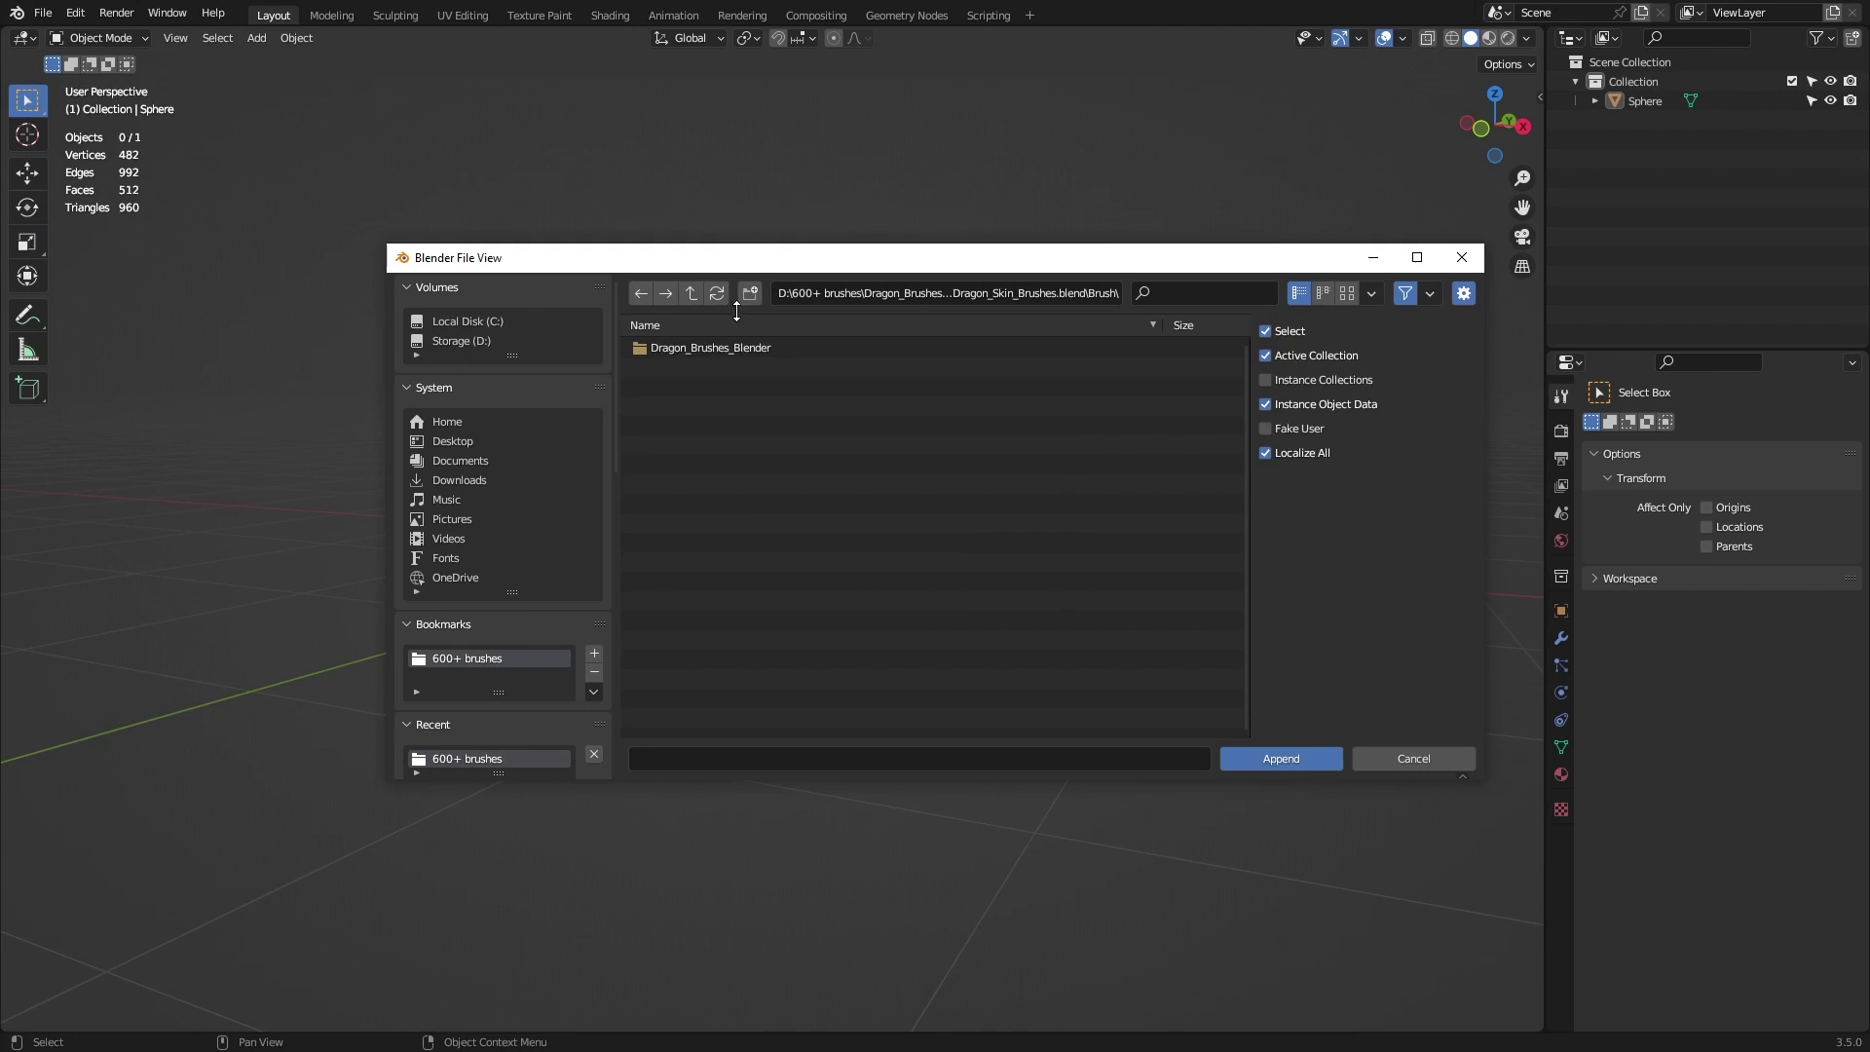
double_click(757, 348)
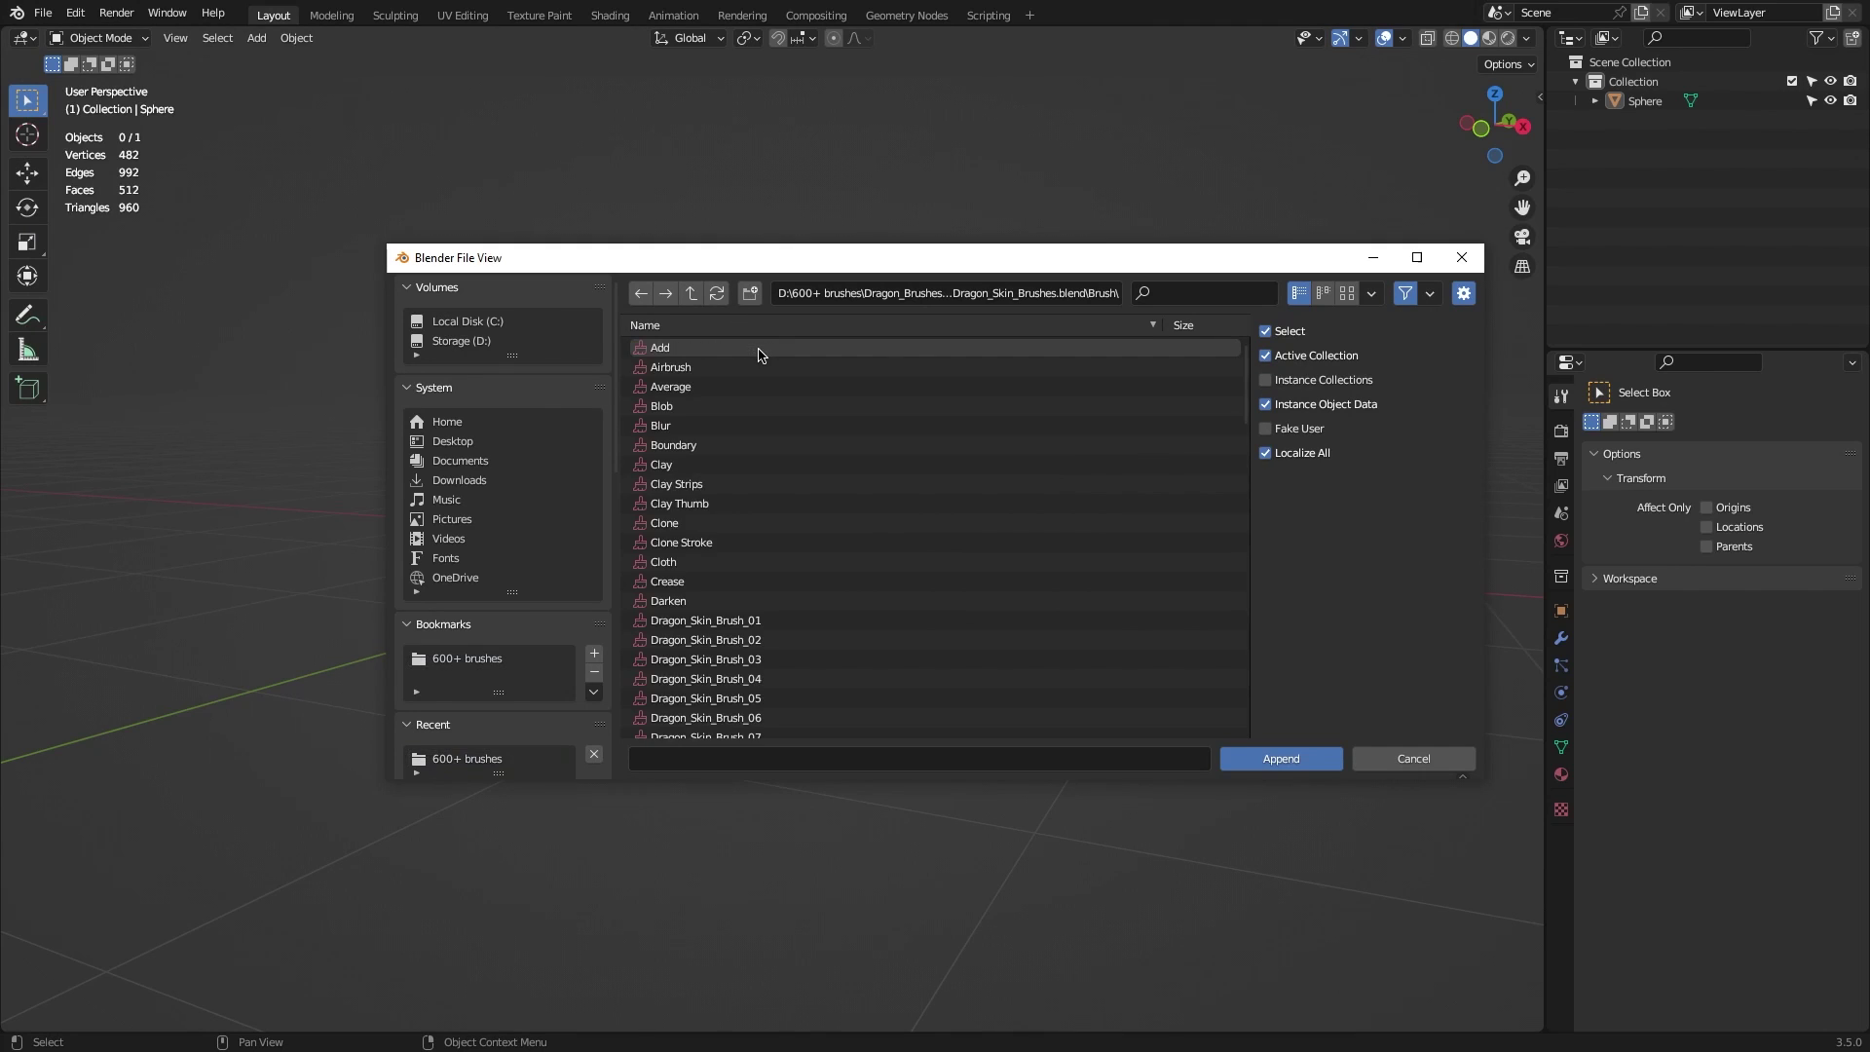
click(743, 620)
scroll(755, 609, down, 10)
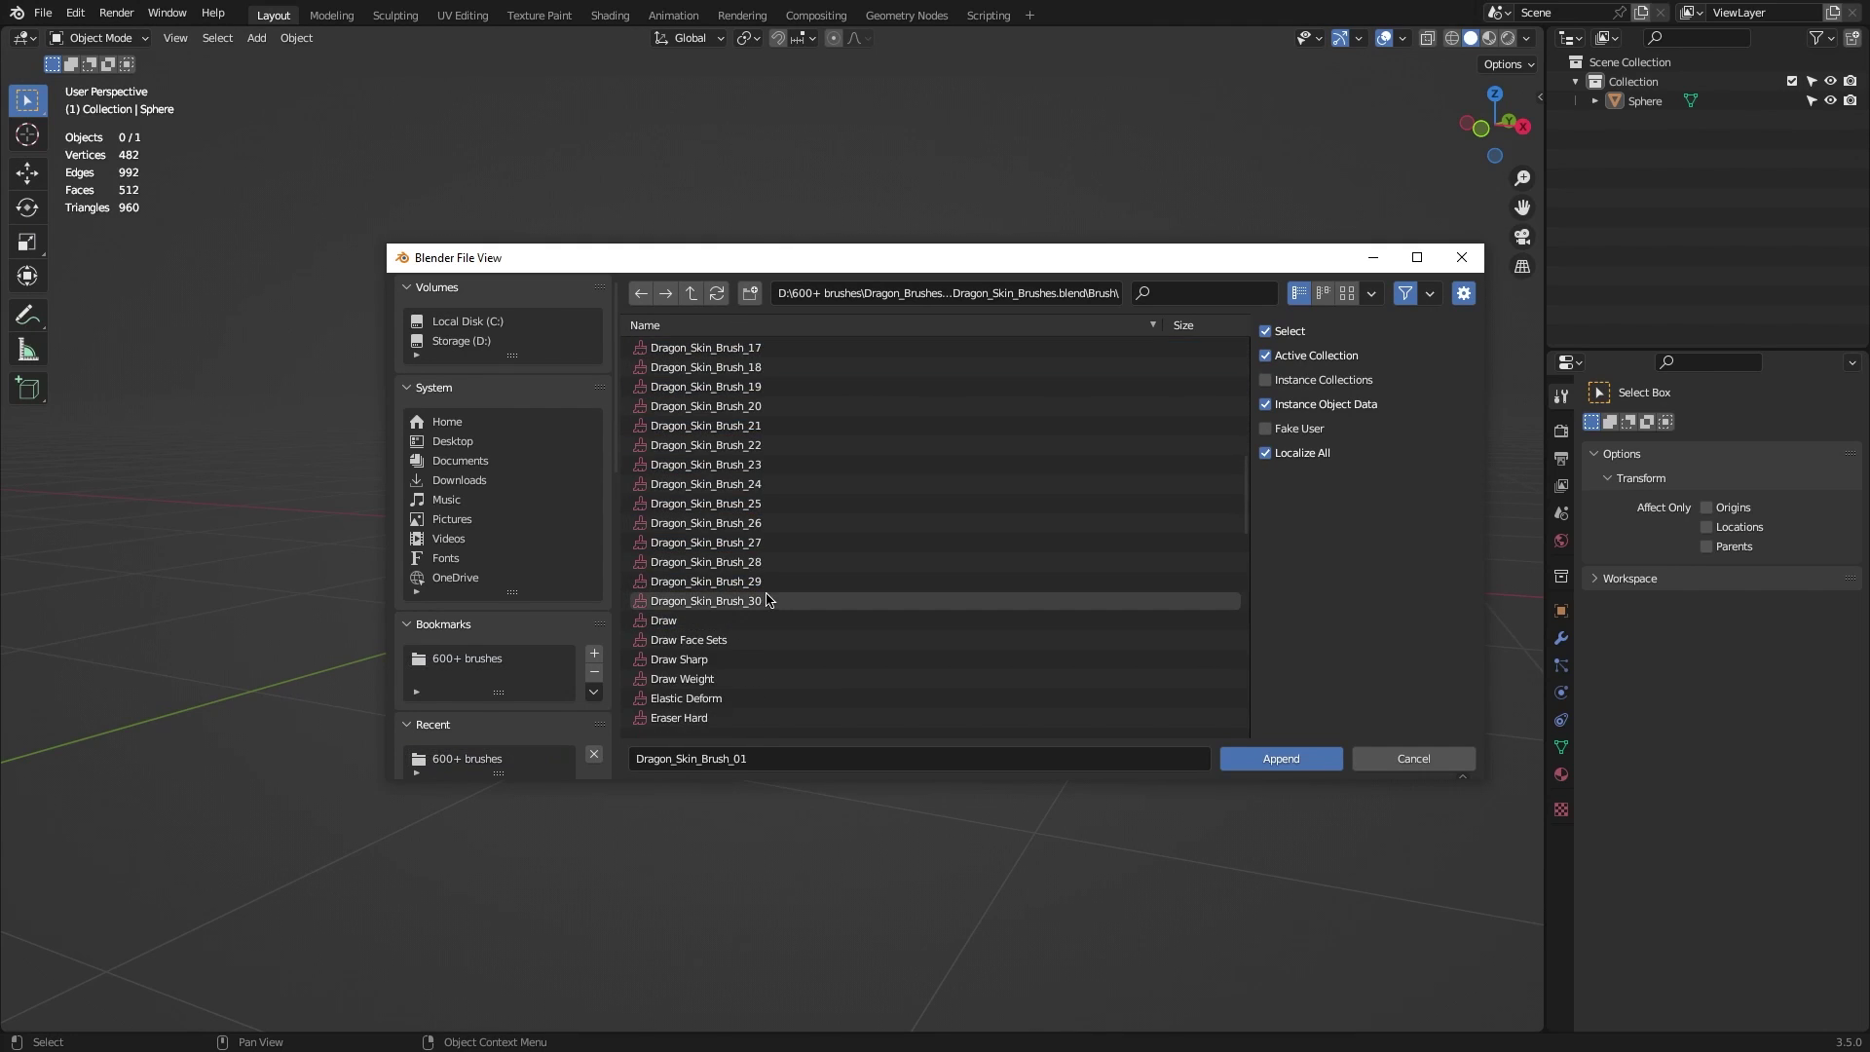
shift+click(750, 600)
scroll(750, 607, up, 5)
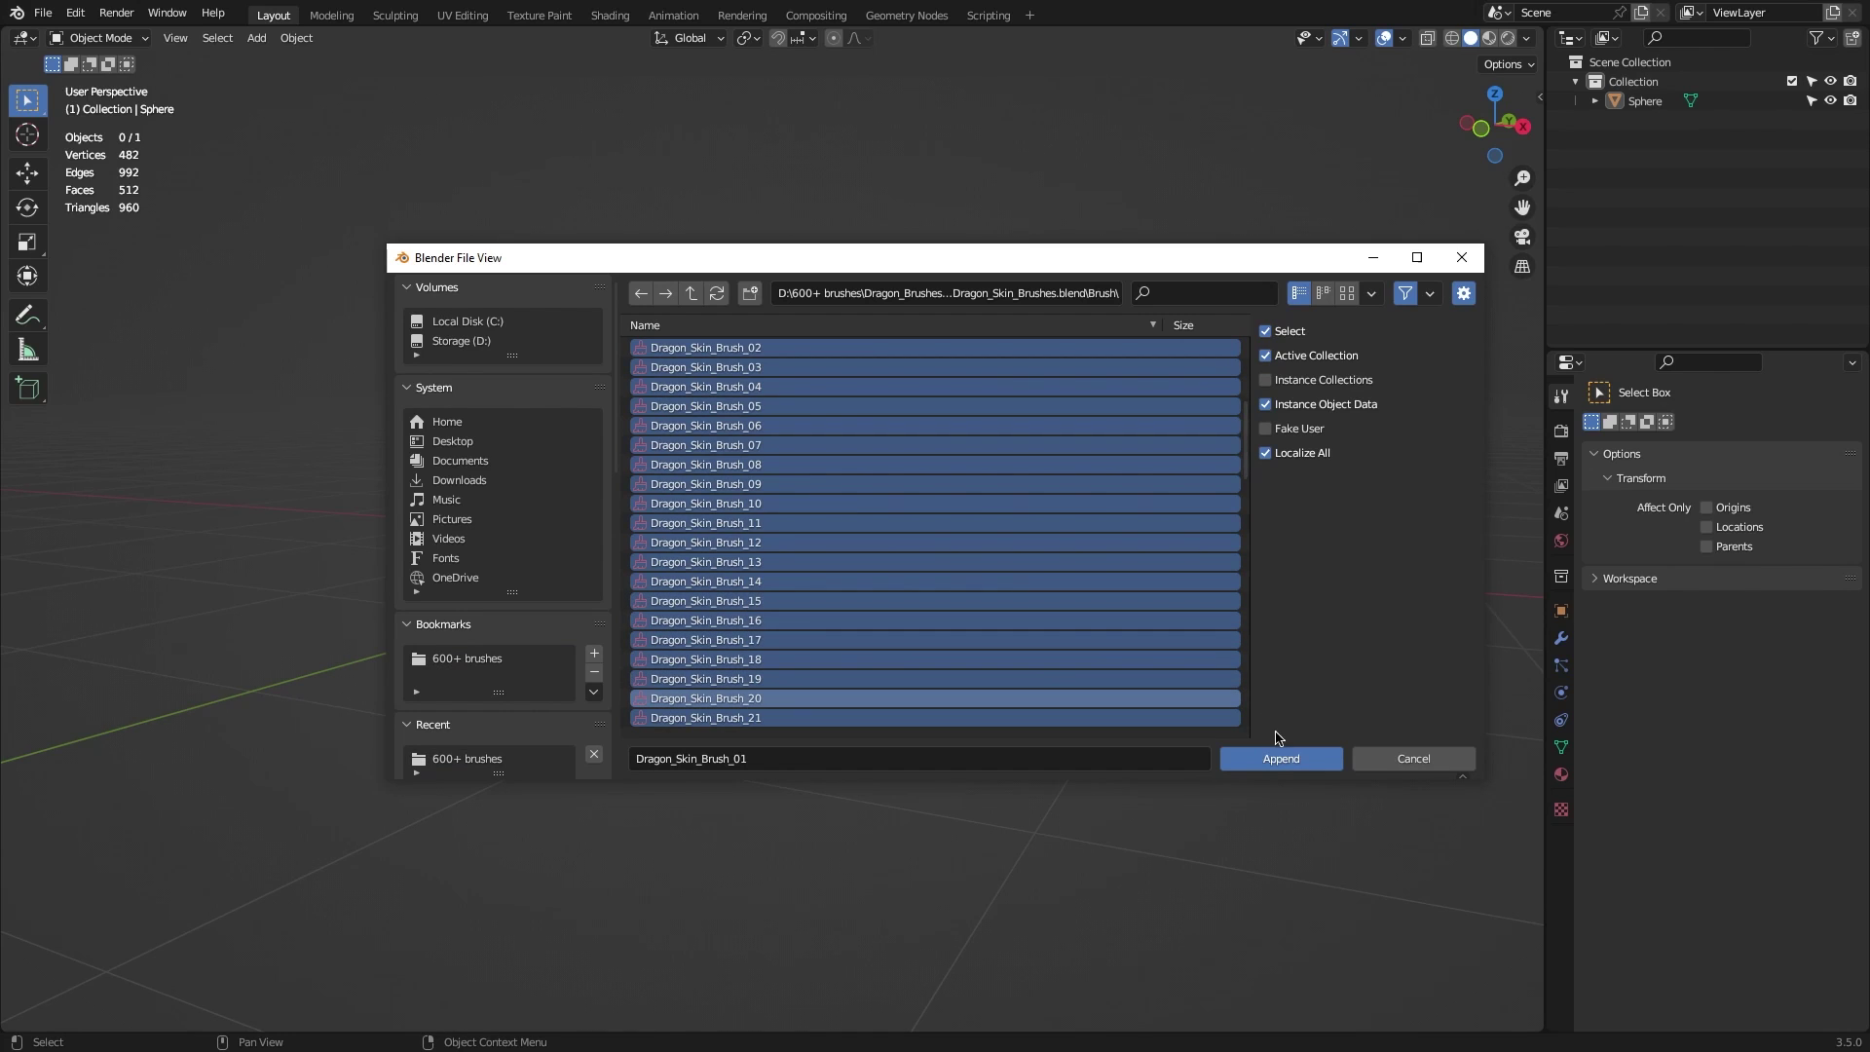
click(1273, 766)
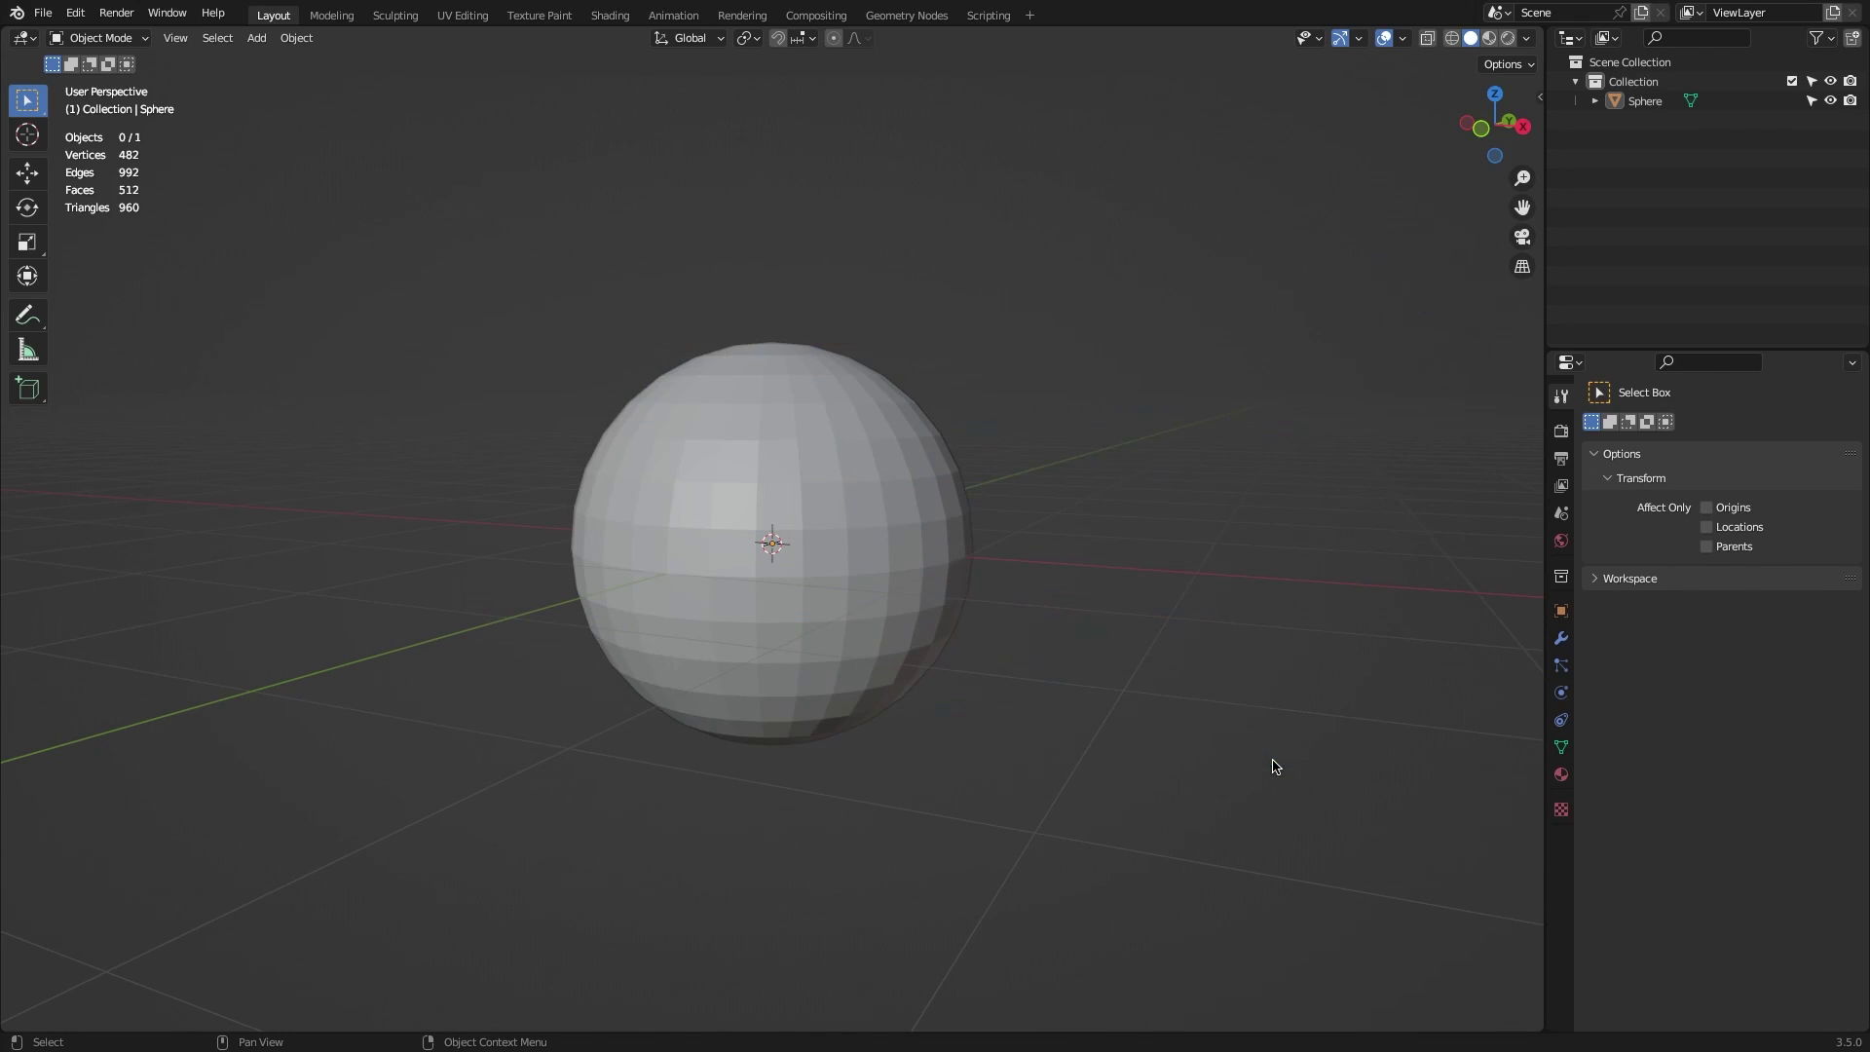
Step: Put the sphere into Sculpt Mode and show the sidebar's brush thumbnails
key(ctrl+Tab)
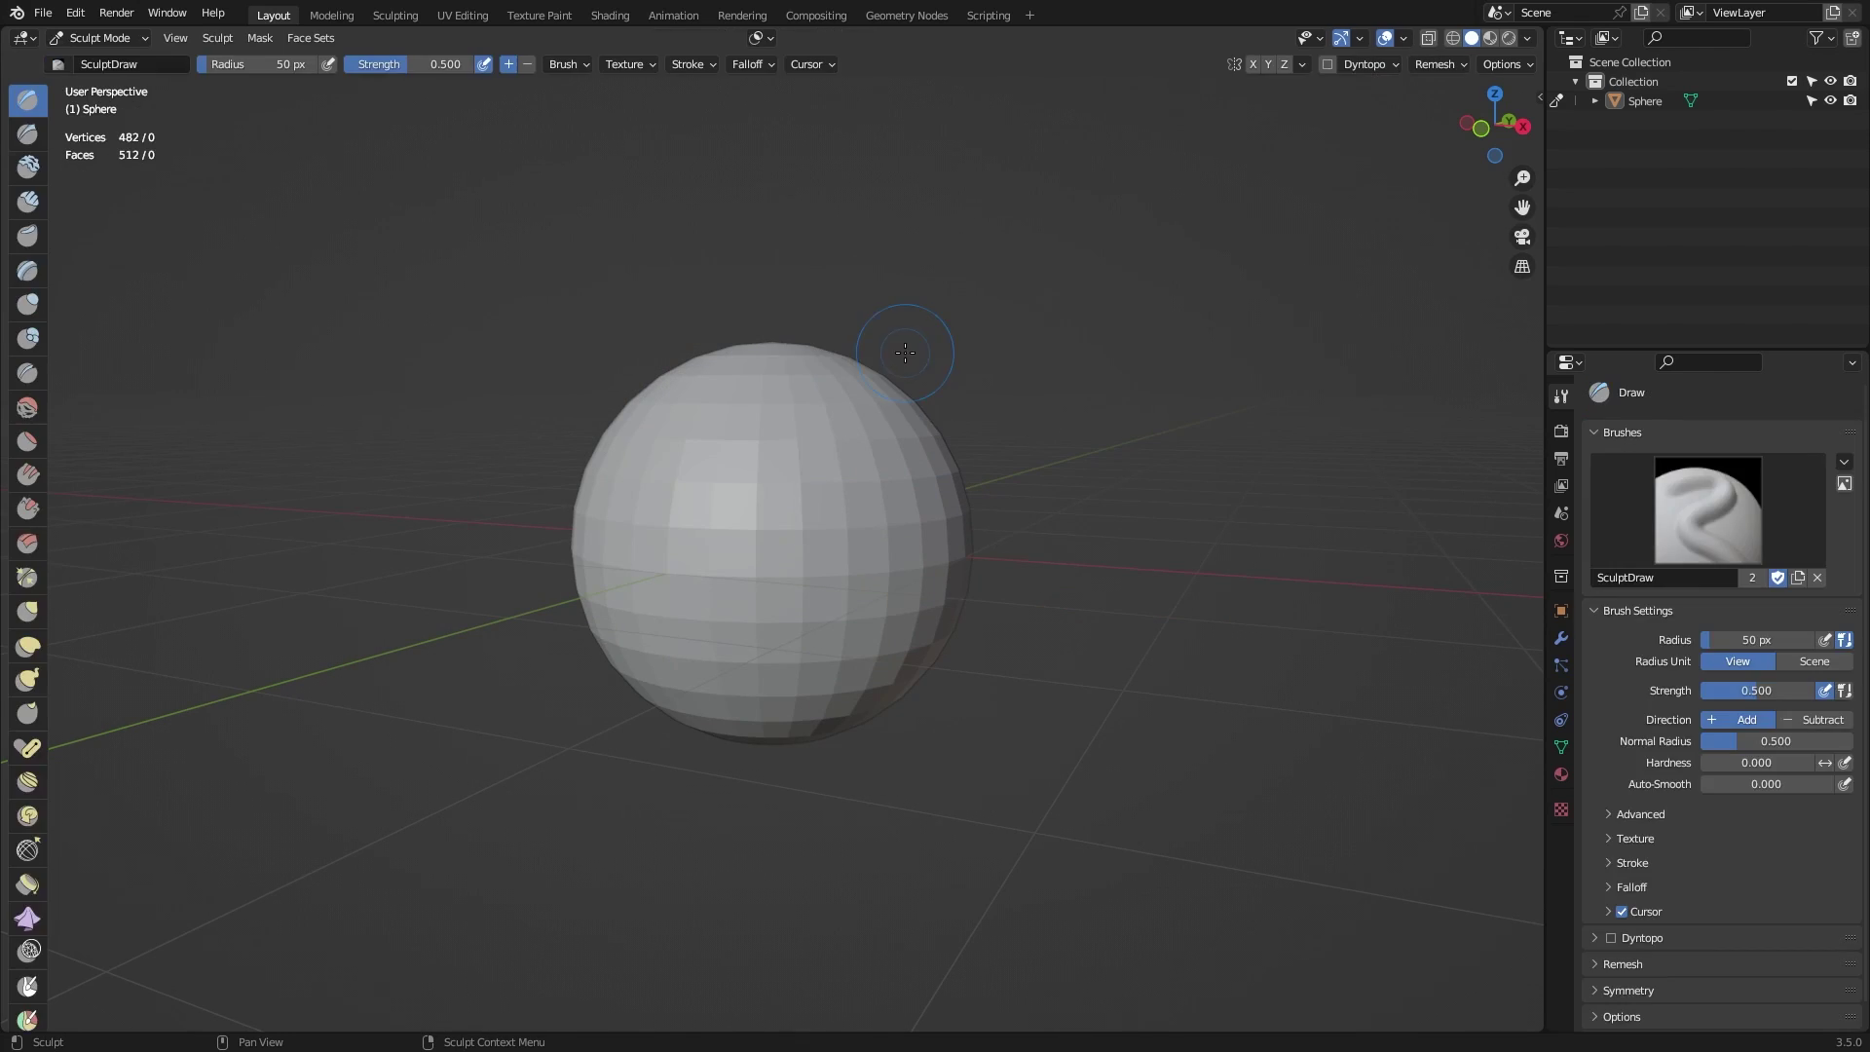
key(n)
click(1381, 222)
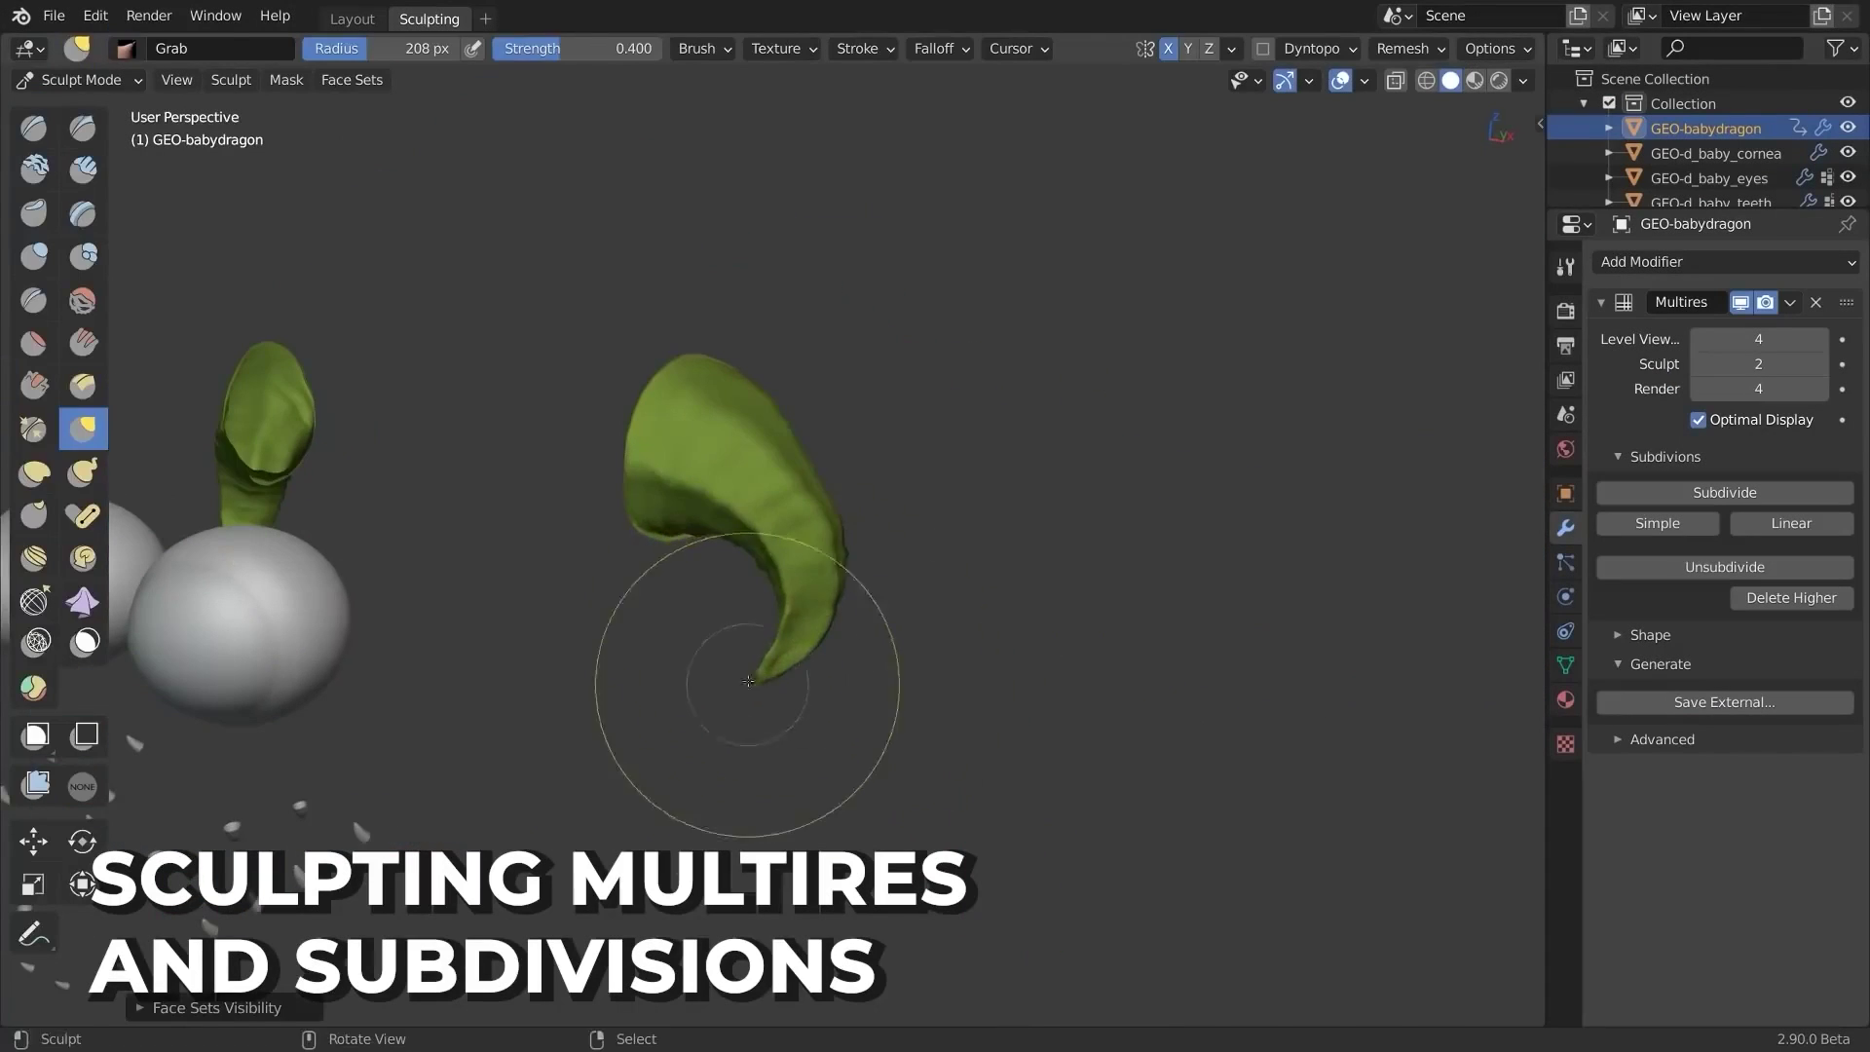
Step: Show the dragon's wireframe, then add a Multires modifier in Object Mode and rebuild its subdivisions
click(1364, 81)
click(1212, 486)
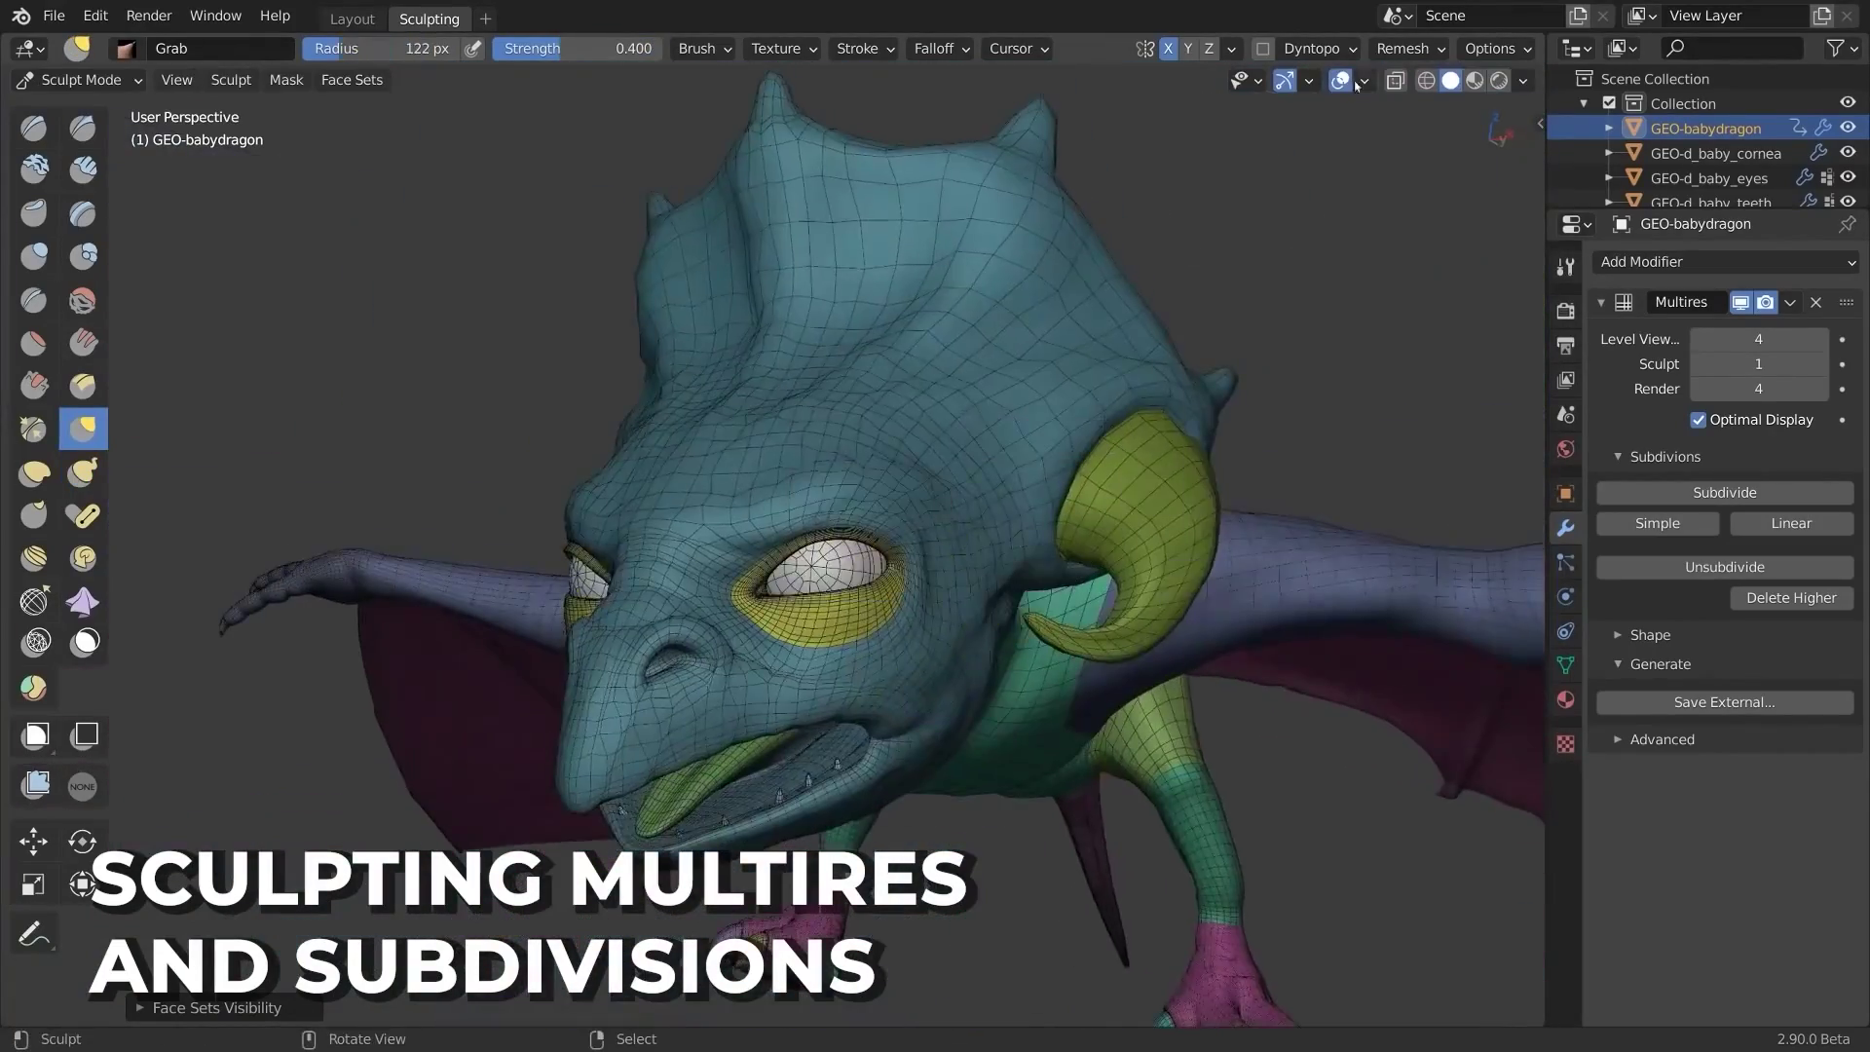
key(ctrl+Tab)
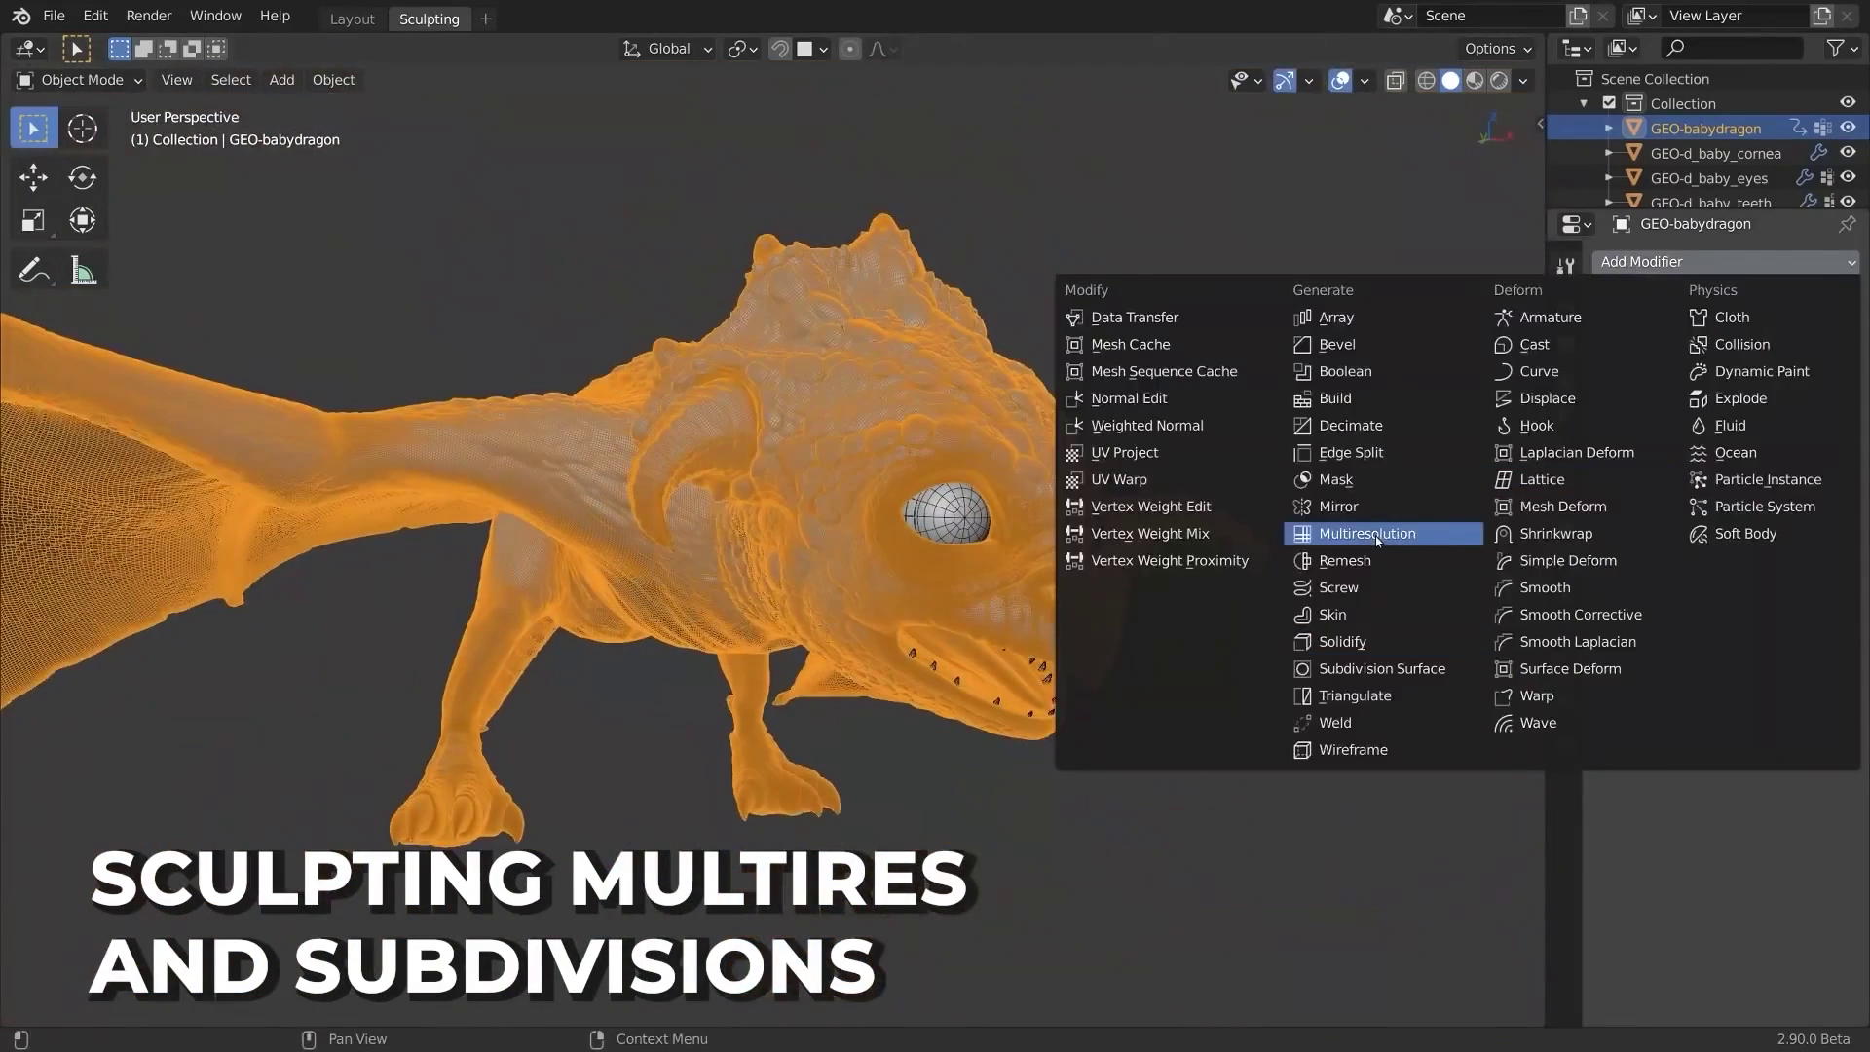
click(1375, 535)
click(1734, 701)
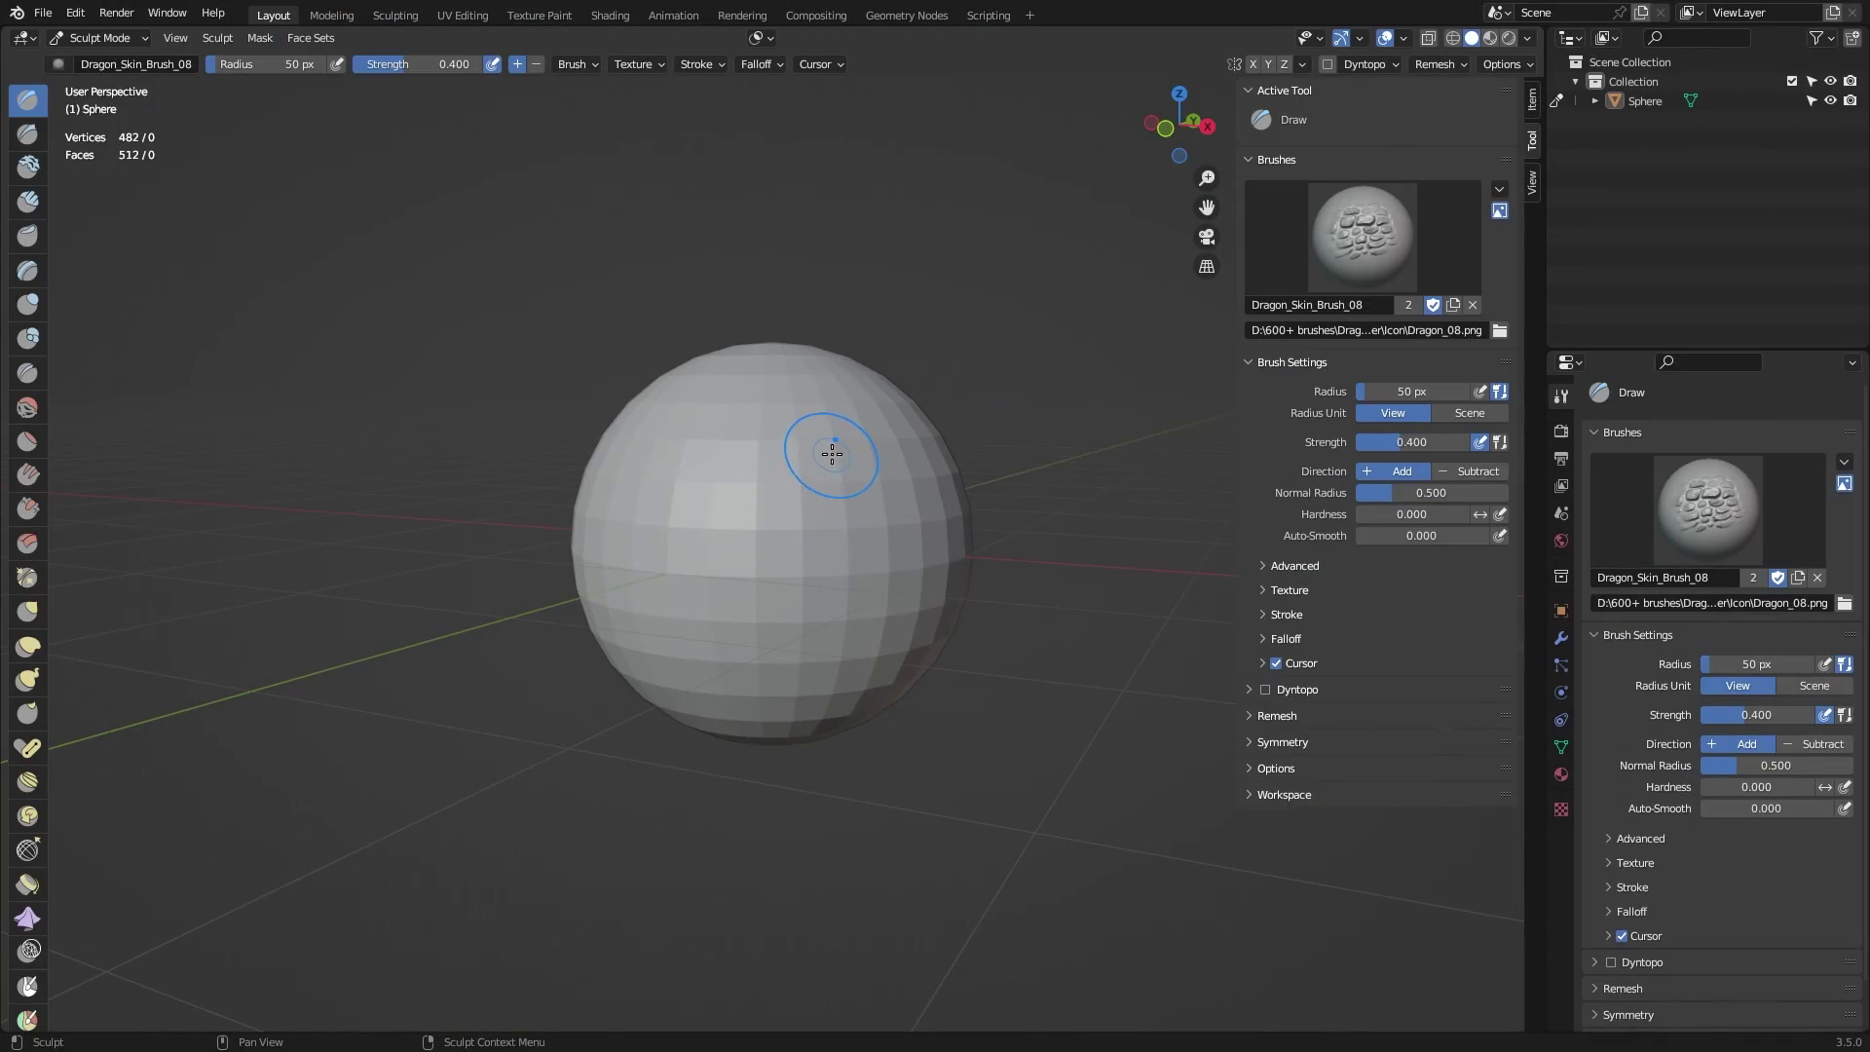
Step: Add a Multiresolution modifier to the sphere and subdivide it five times to level 5
click(1561, 636)
click(1792, 434)
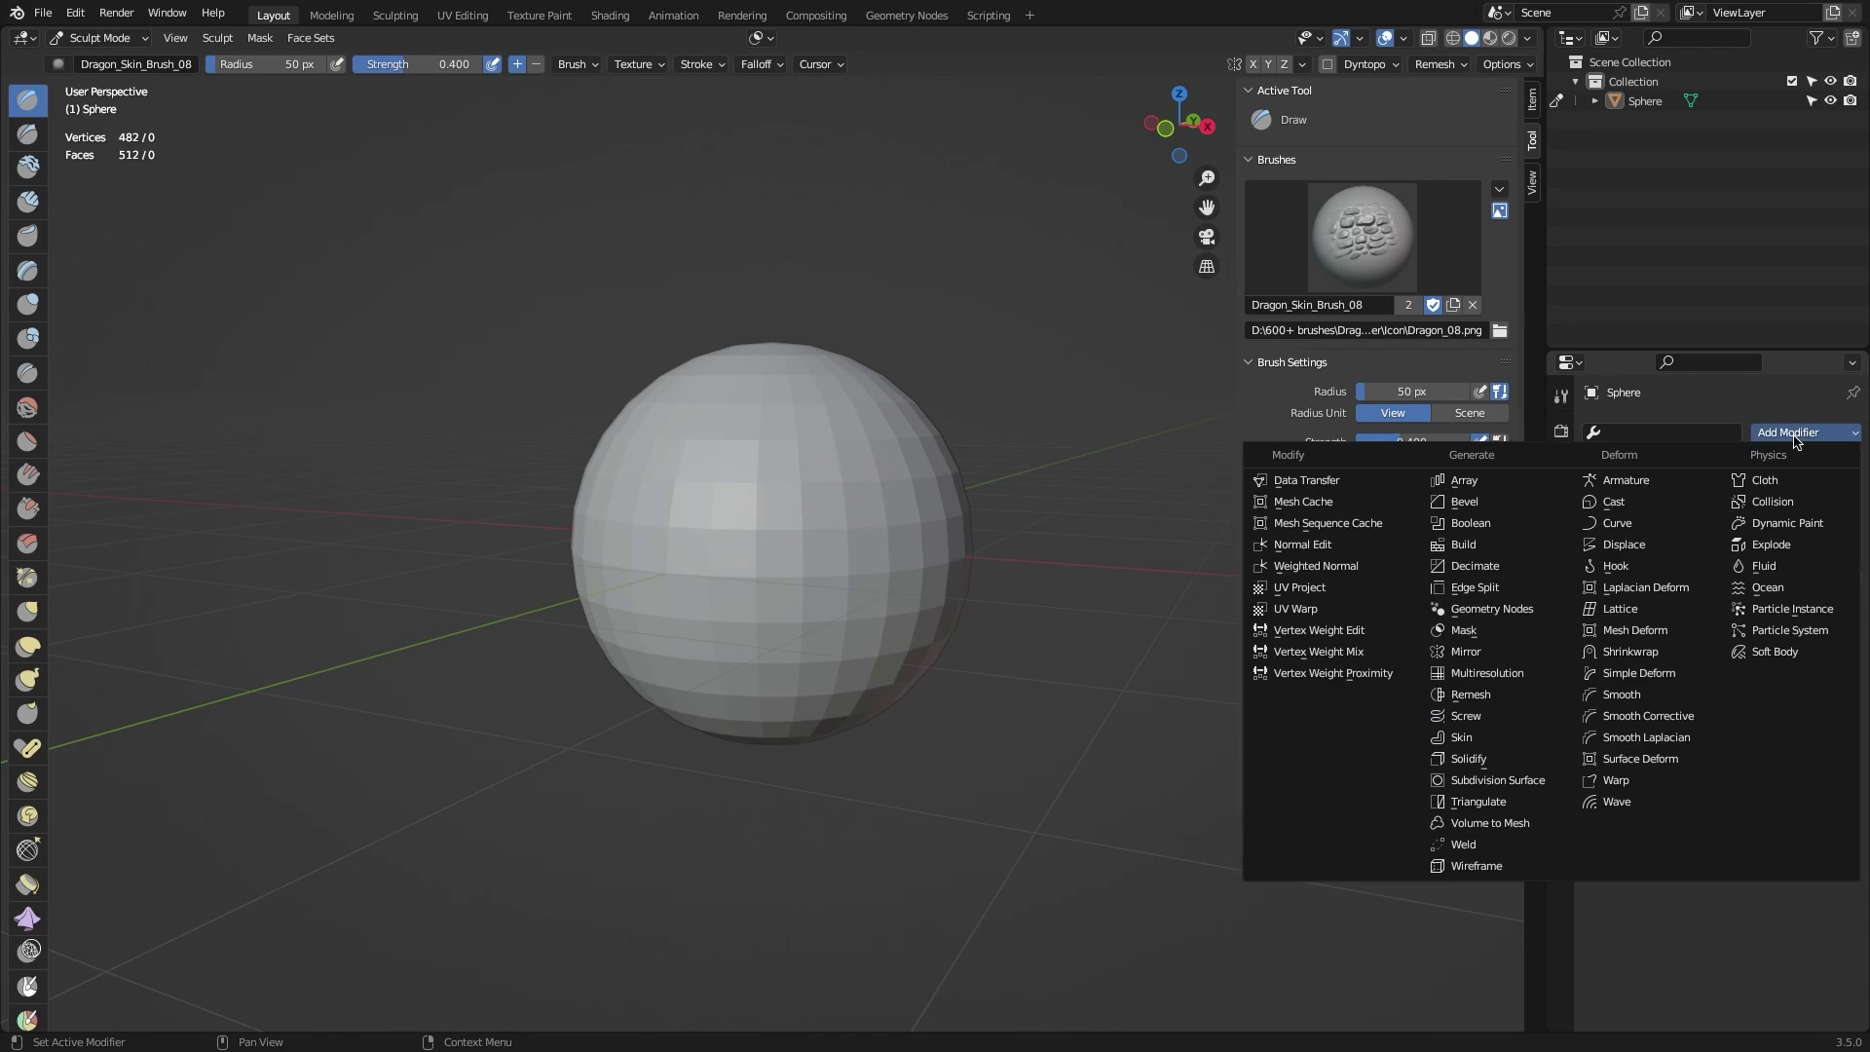
click(1543, 673)
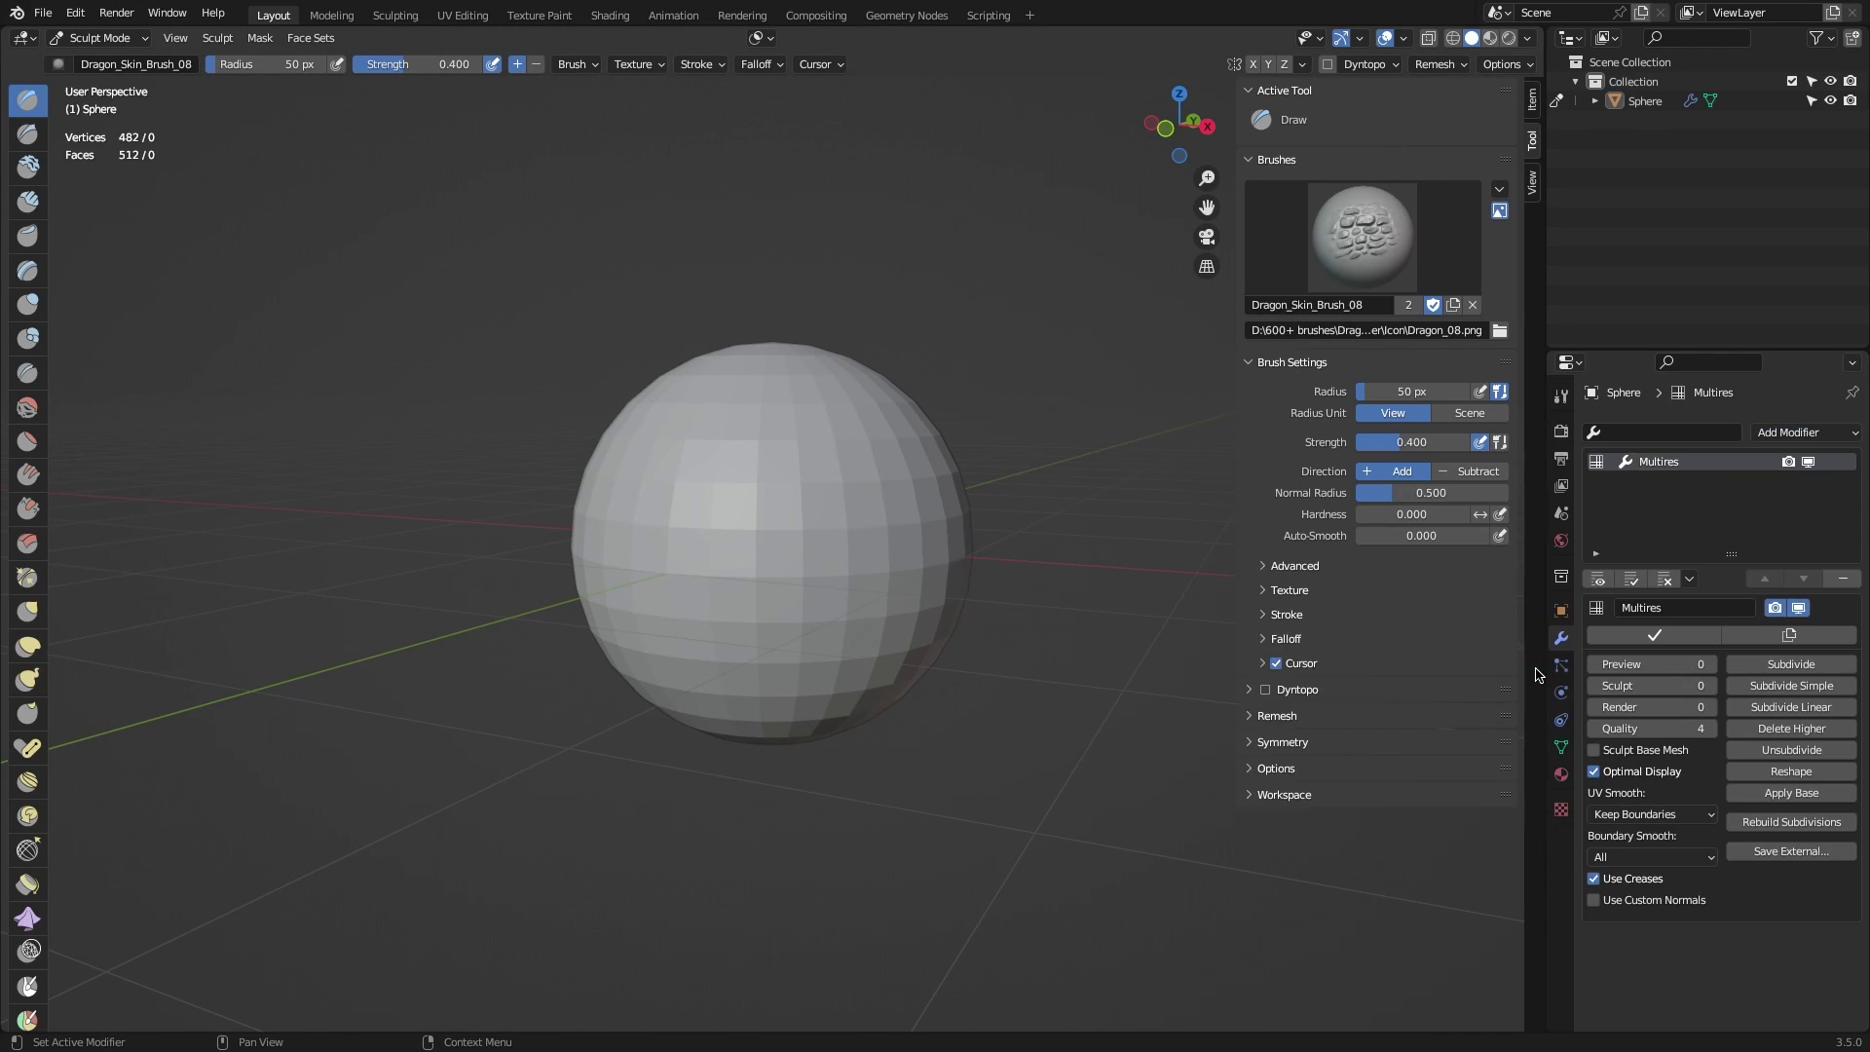
scroll(1044, 619, up, 4)
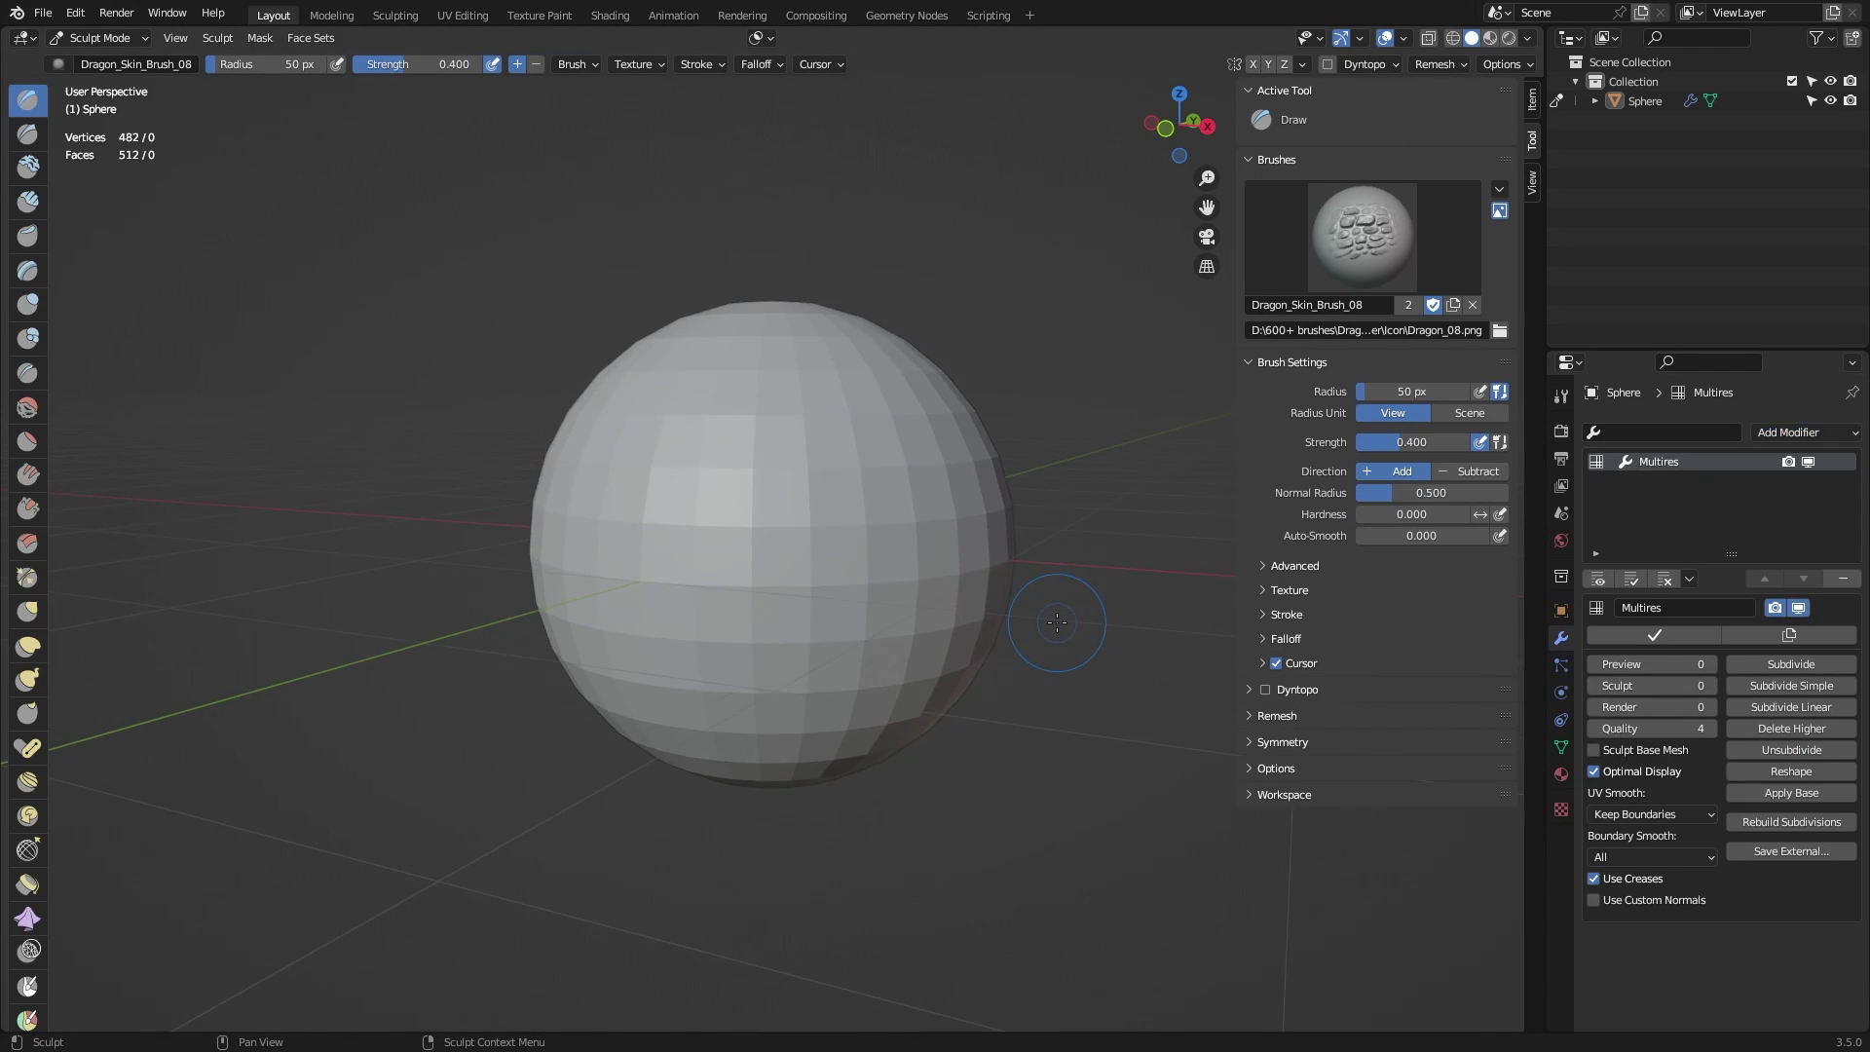
scroll(1040, 589, down, 2)
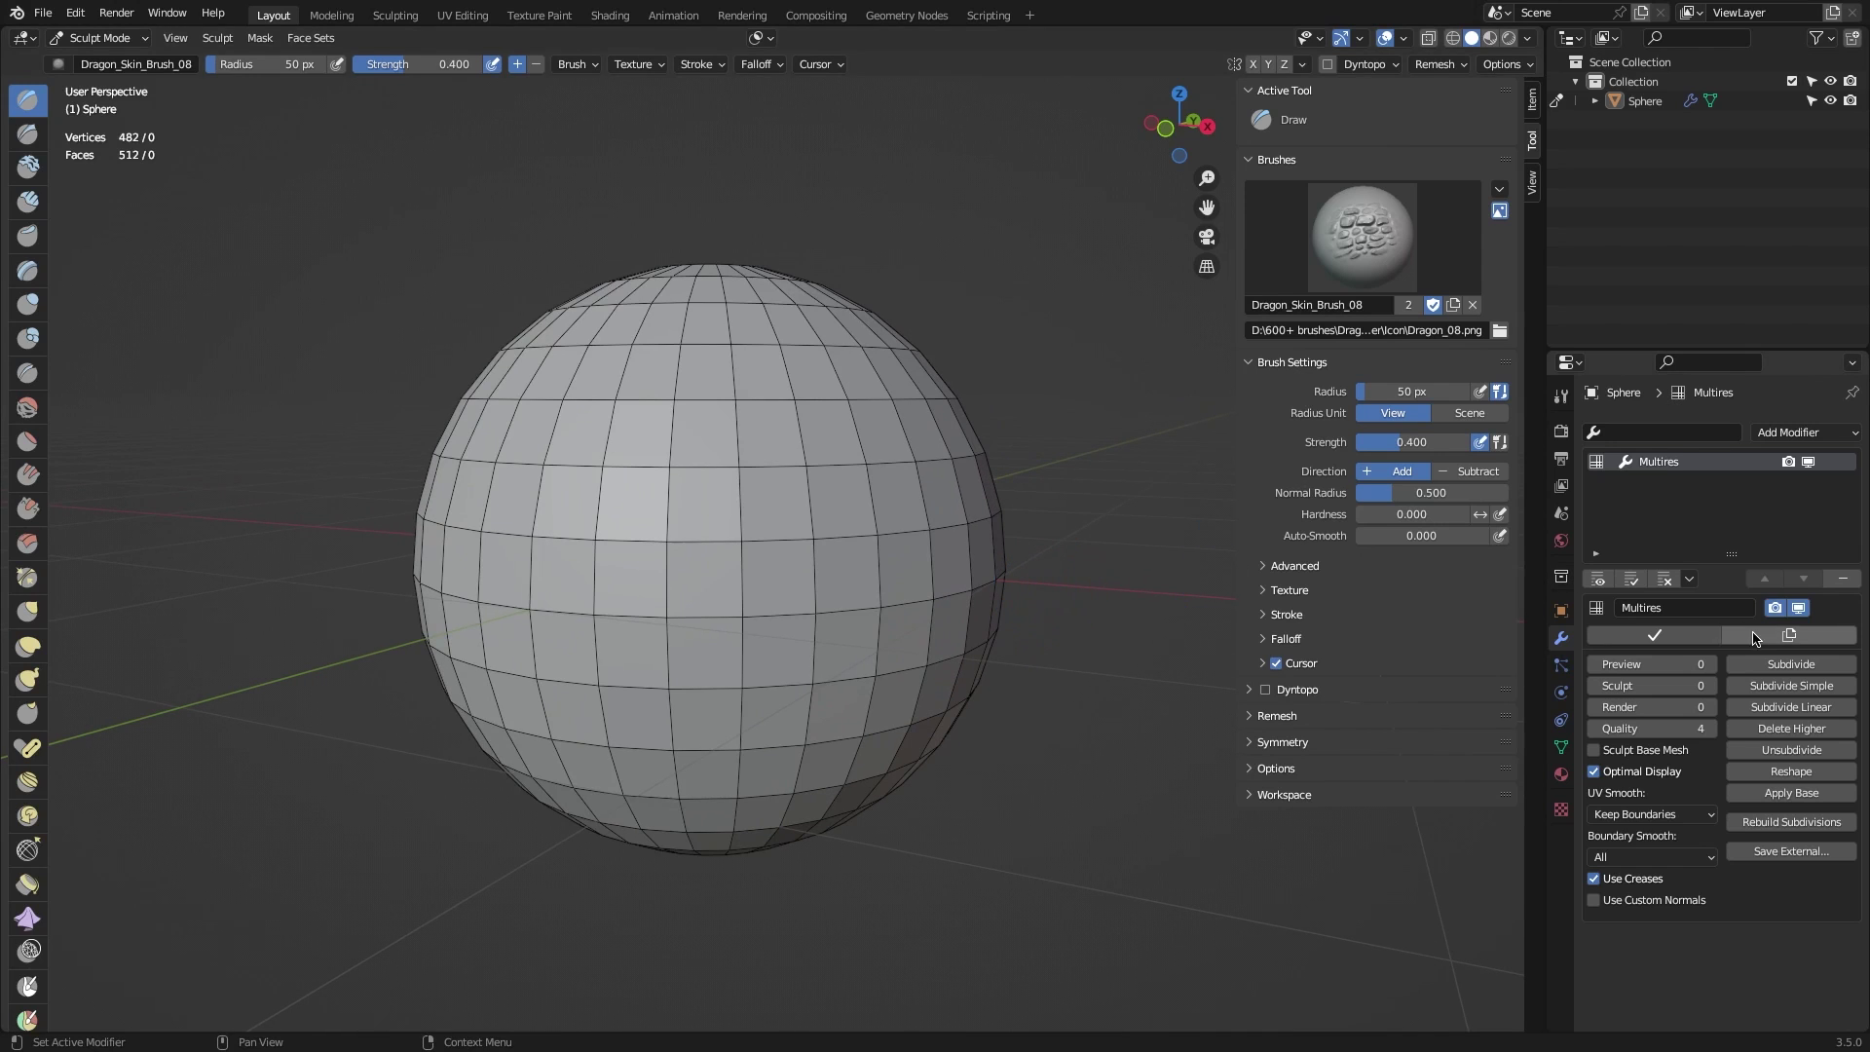
click(1795, 664)
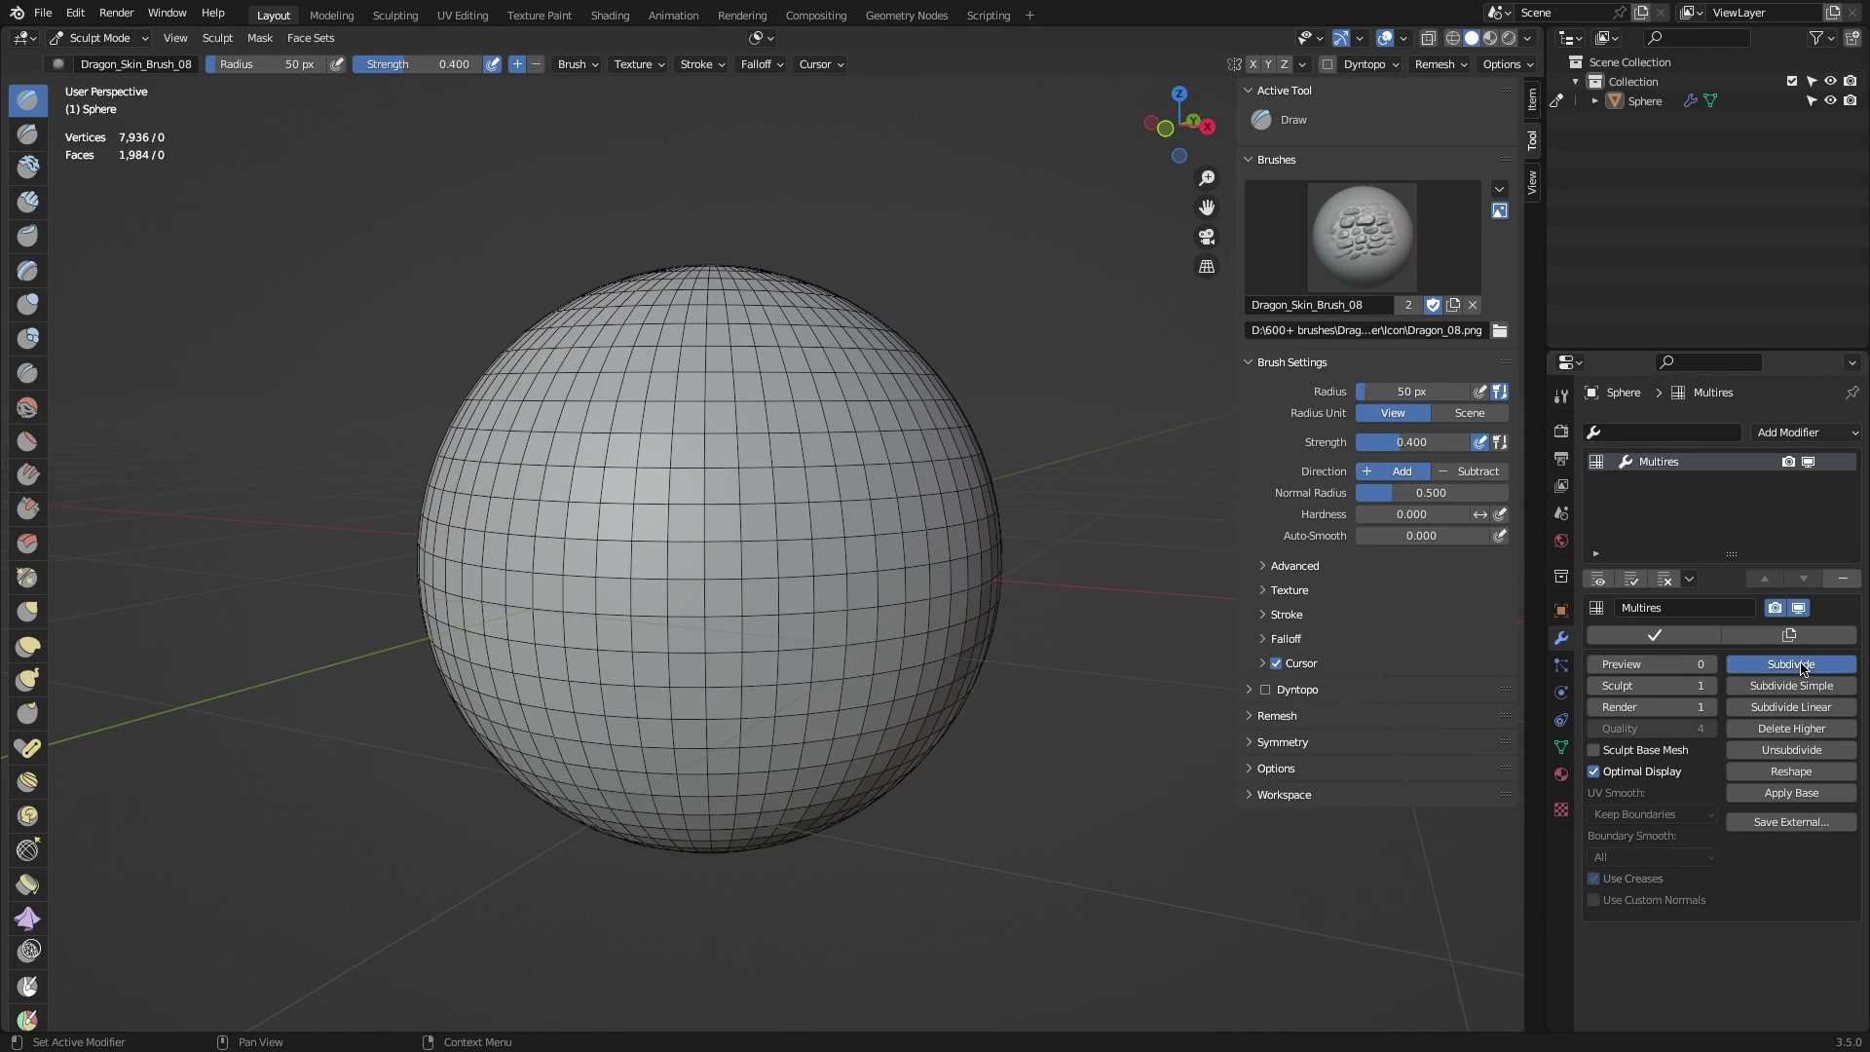
click(1794, 665)
click(1802, 665)
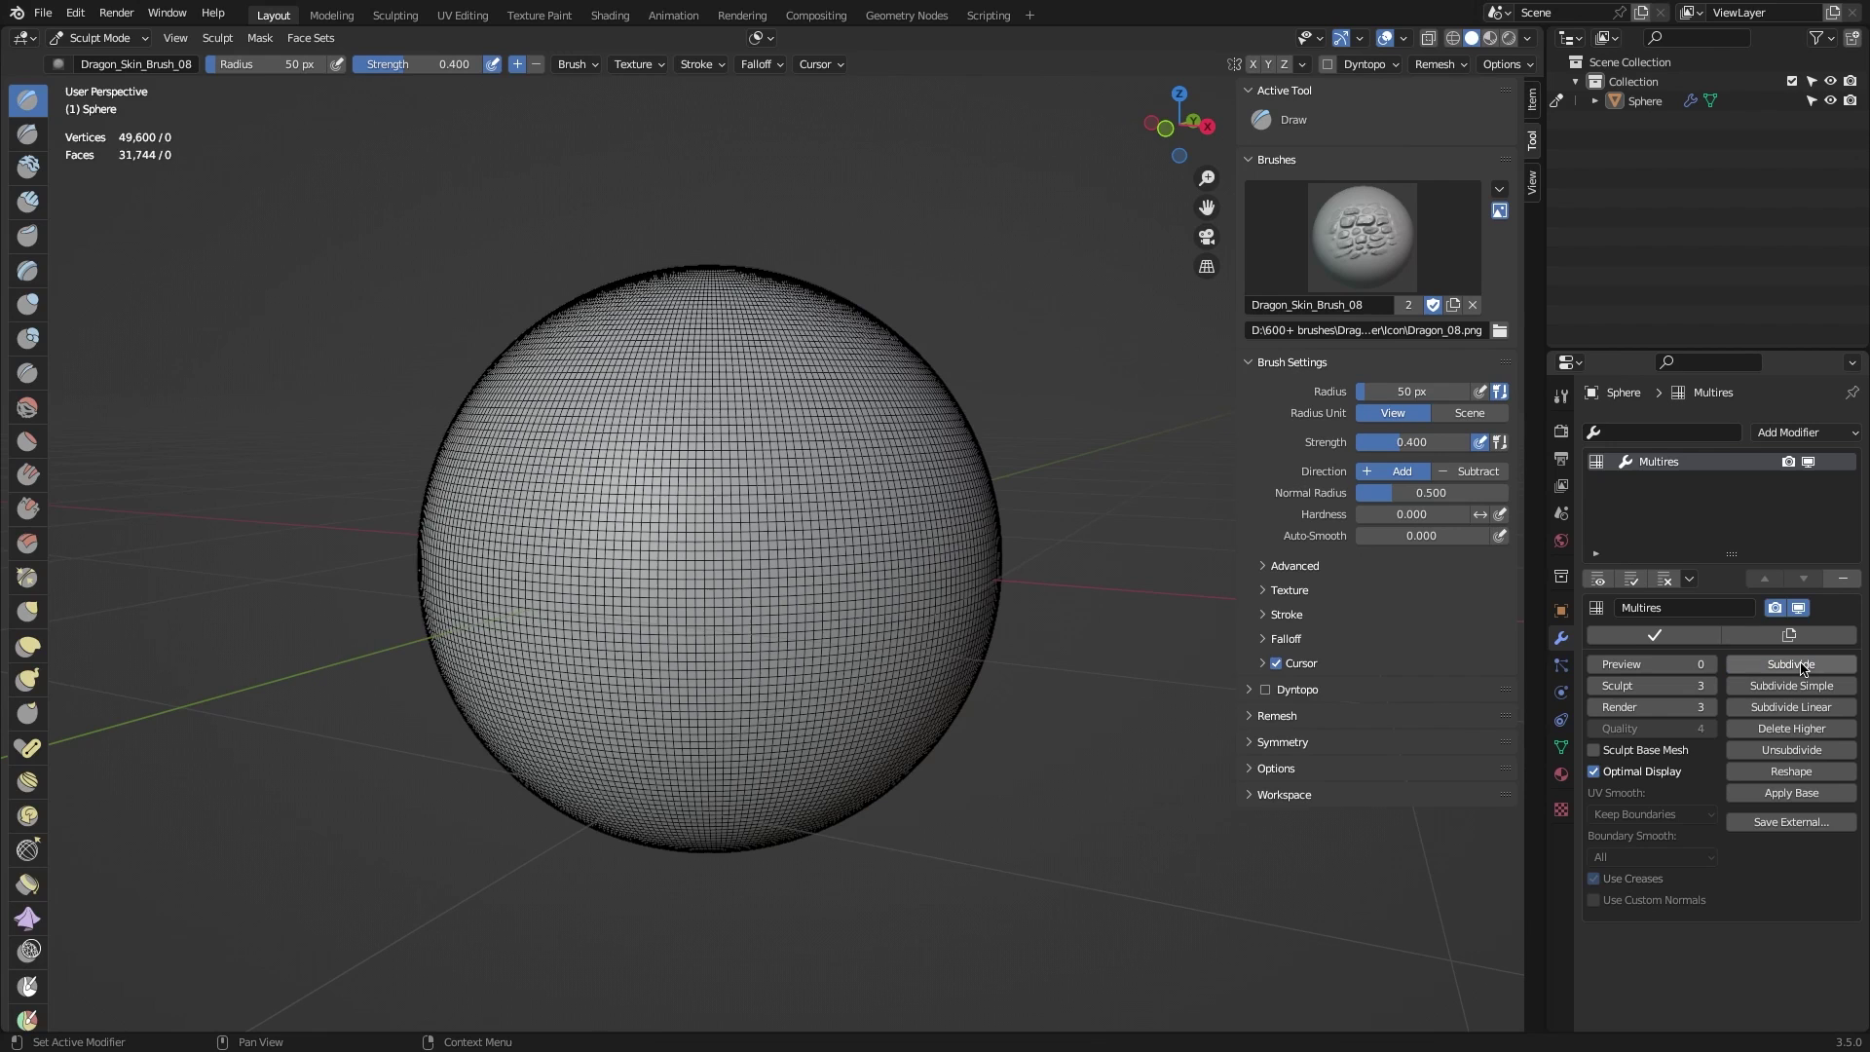
click(1801, 665)
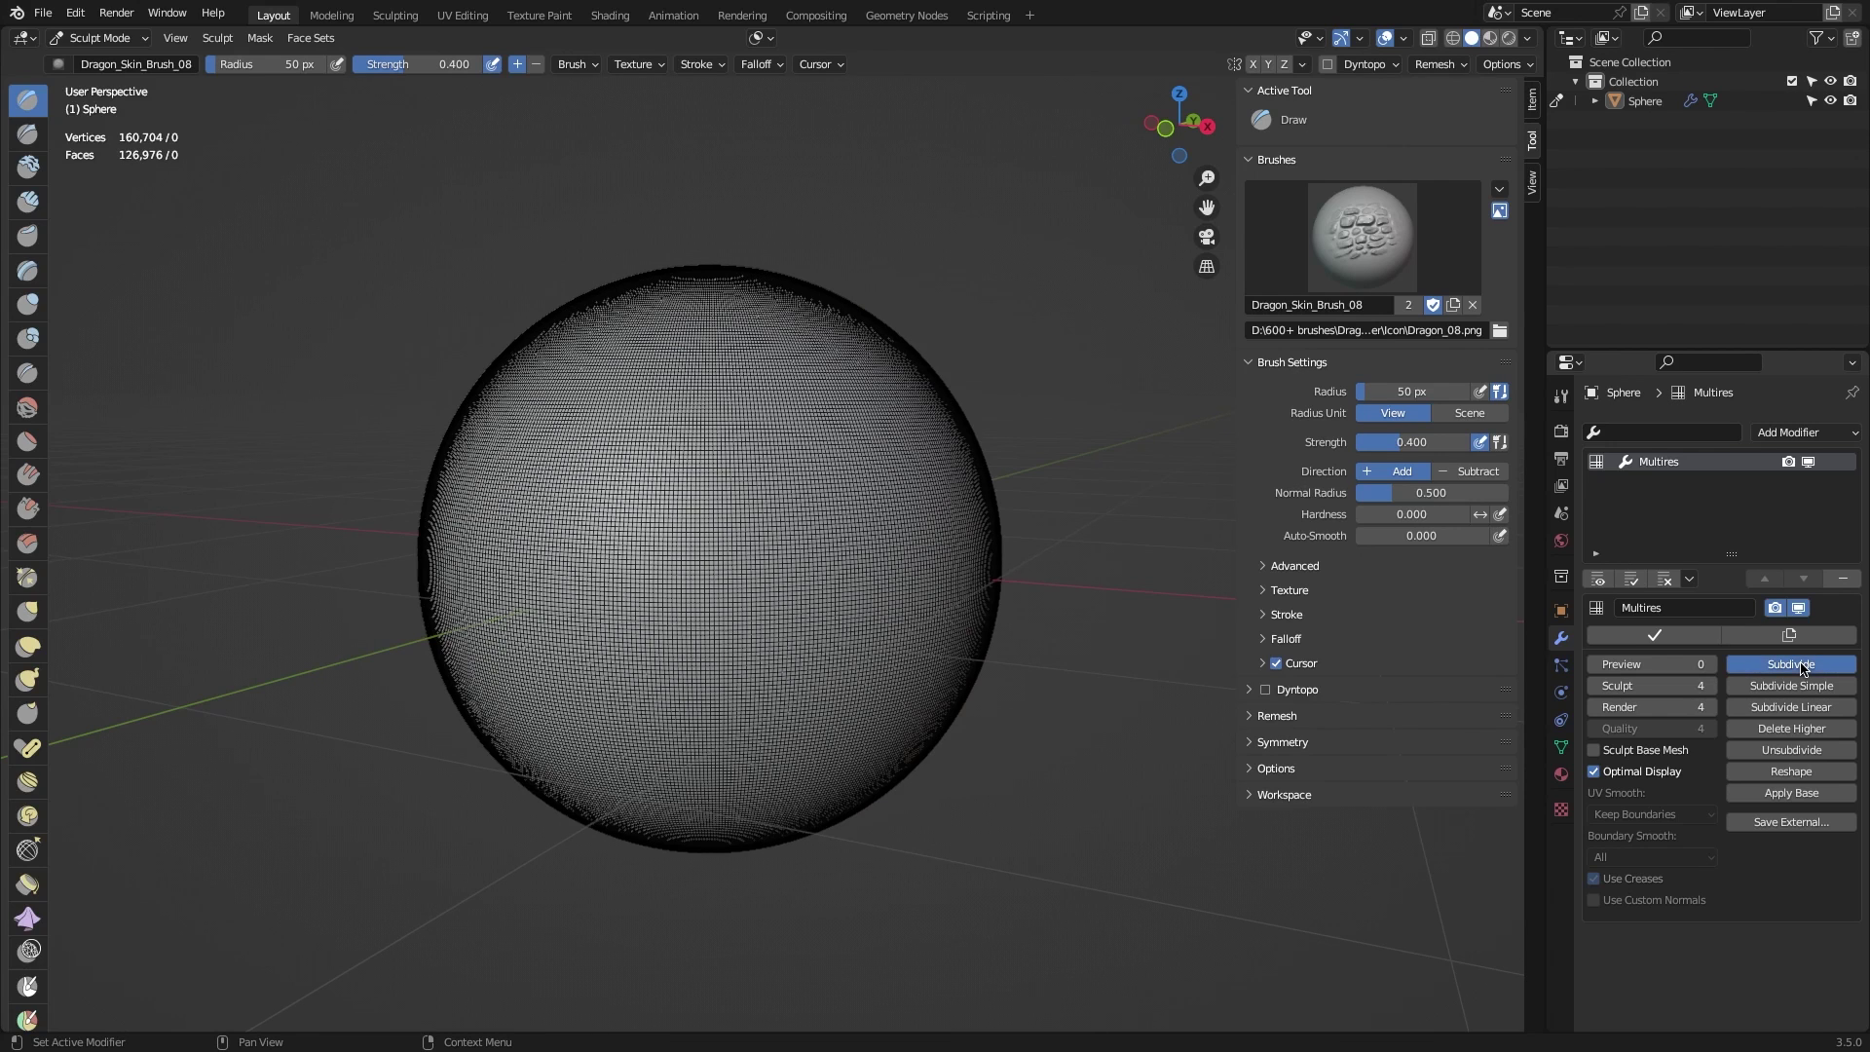
click(1802, 665)
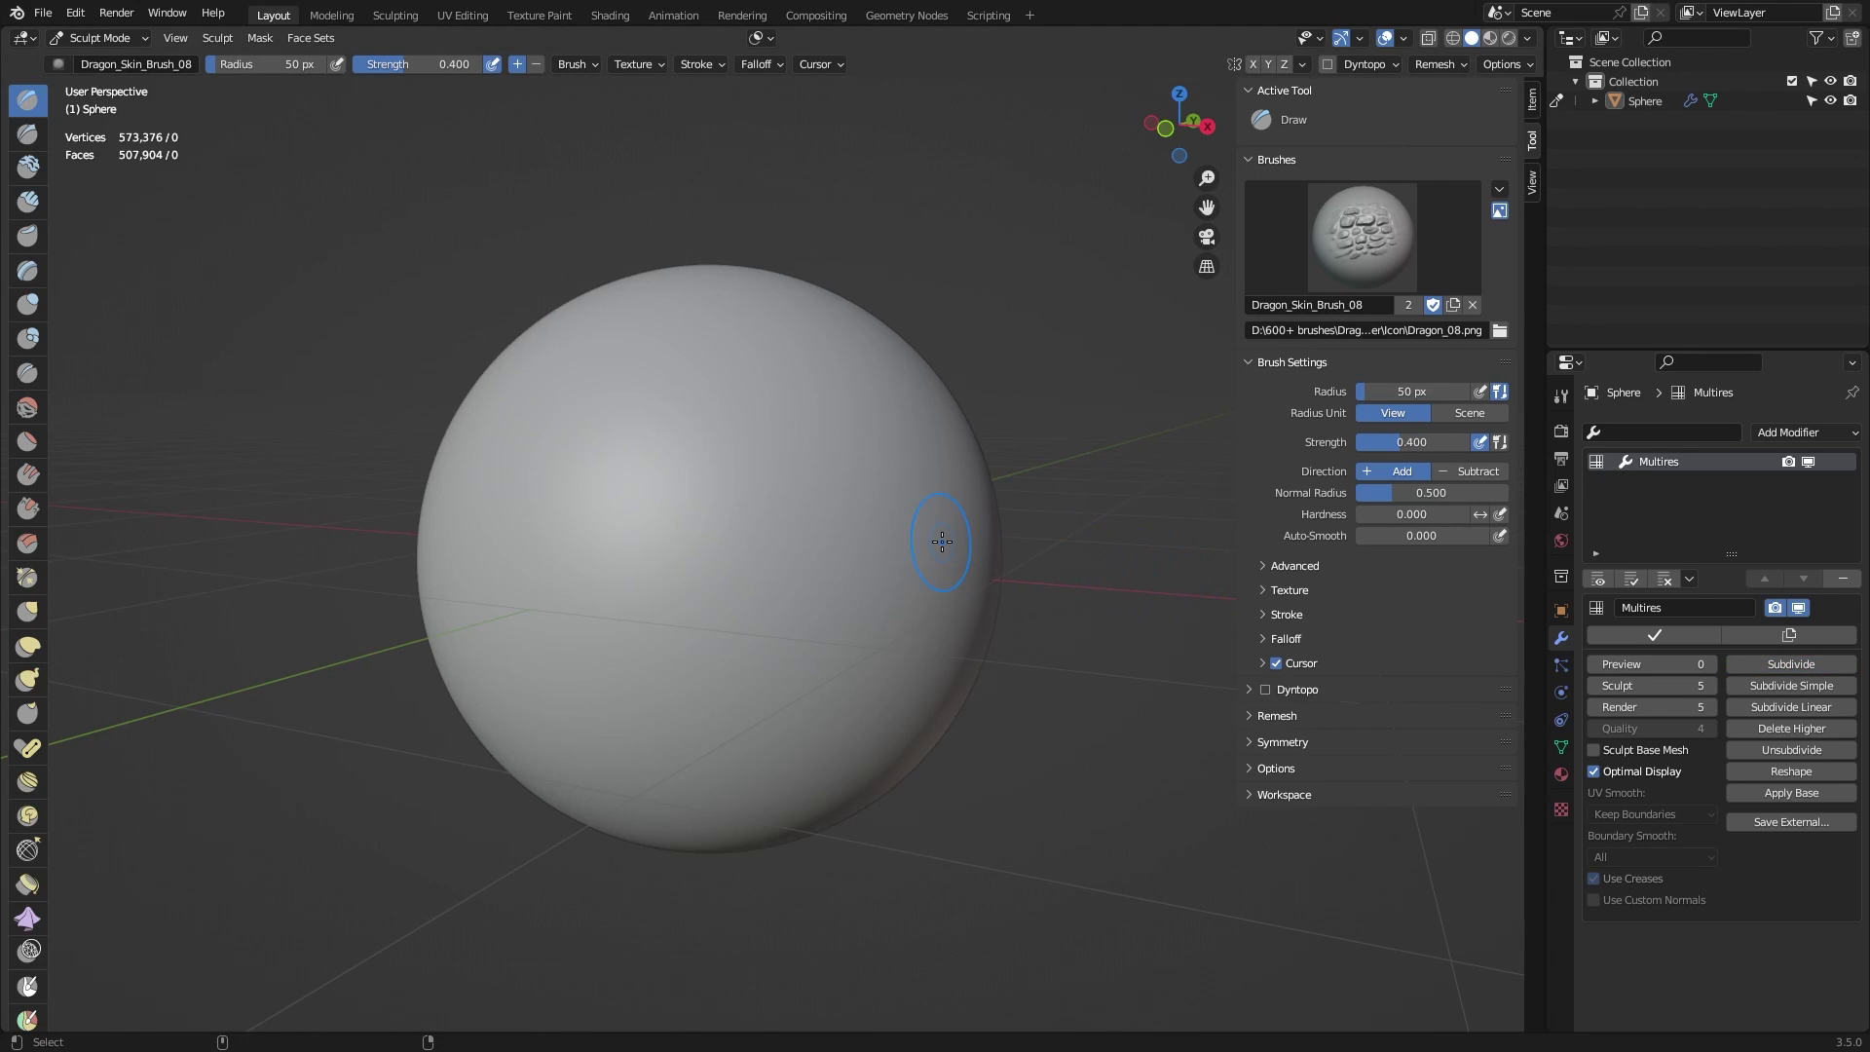
Step: Sculpt more Dragon_Skin_Brush_08 scales below the existing patch on the sphere
key(n)
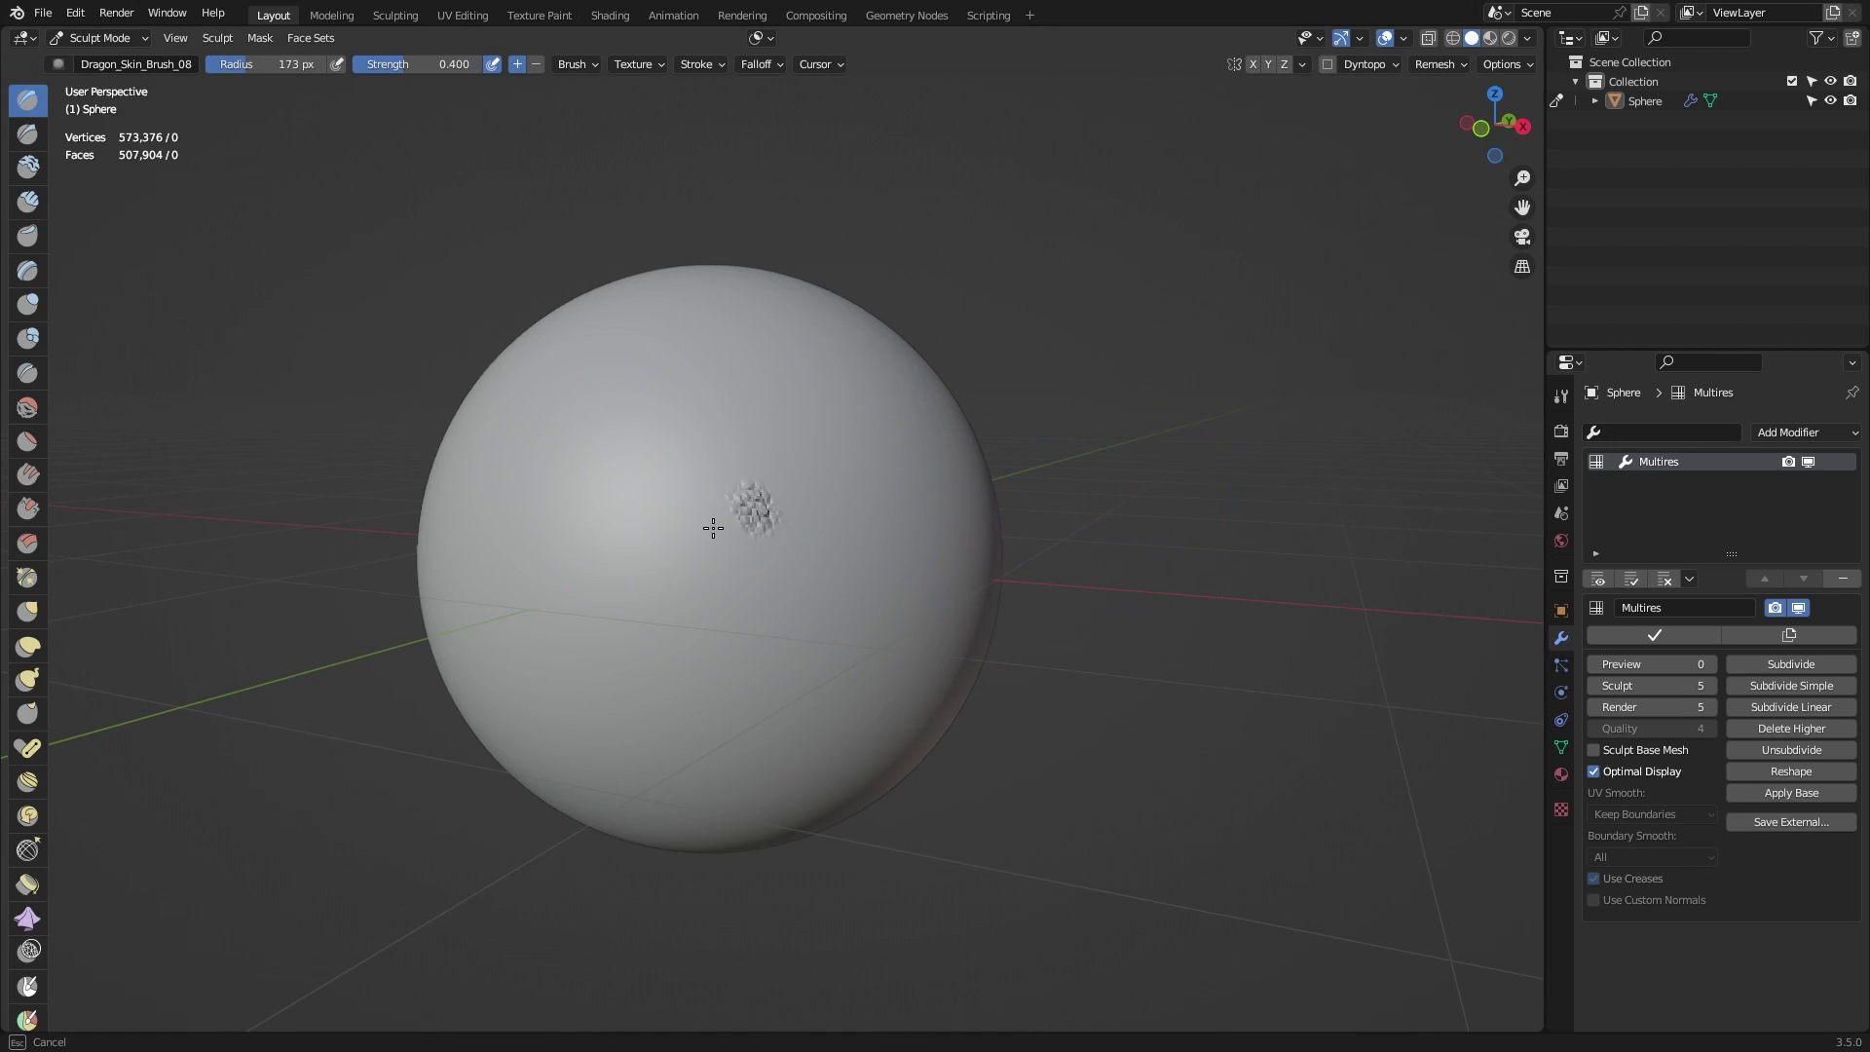
mouse_move(713, 527)
mouse_down()
mouse_move(604, 405)
mouse_move(689, 376)
mouse_move(730, 302)
mouse_up()
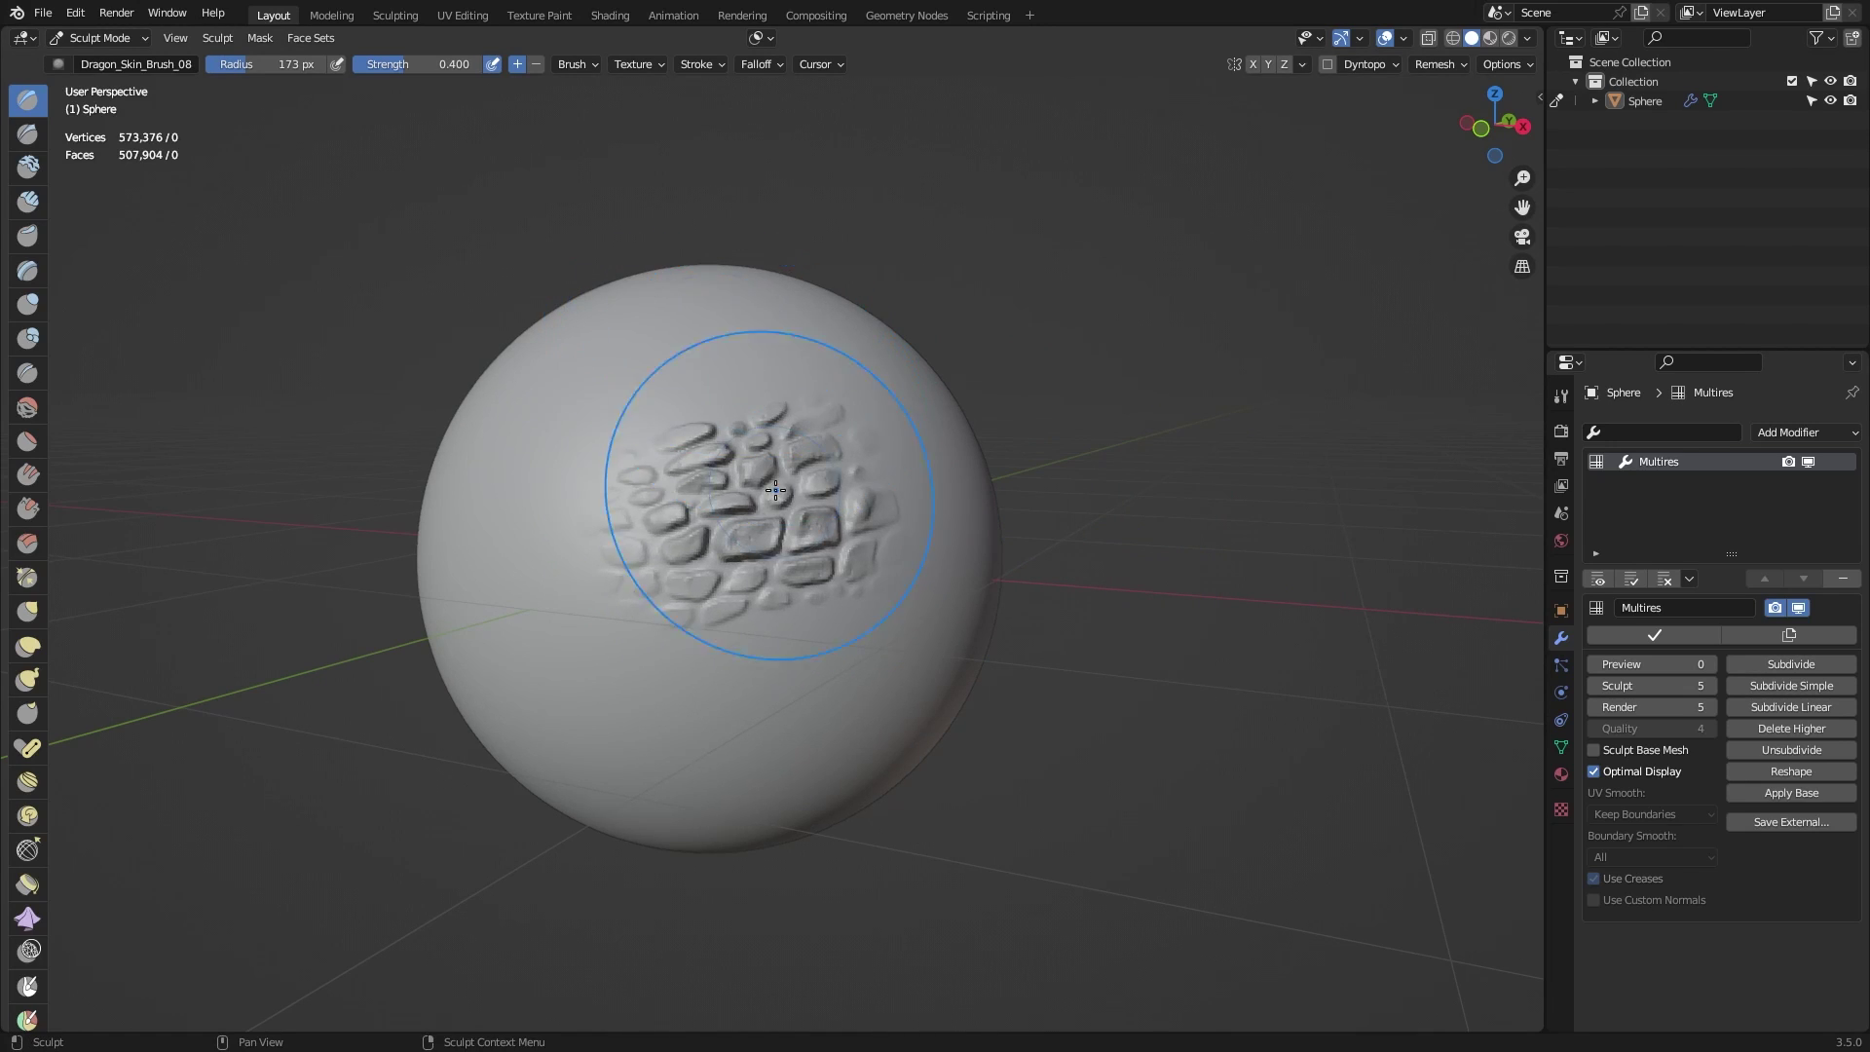
scroll(1013, 526, up, 3)
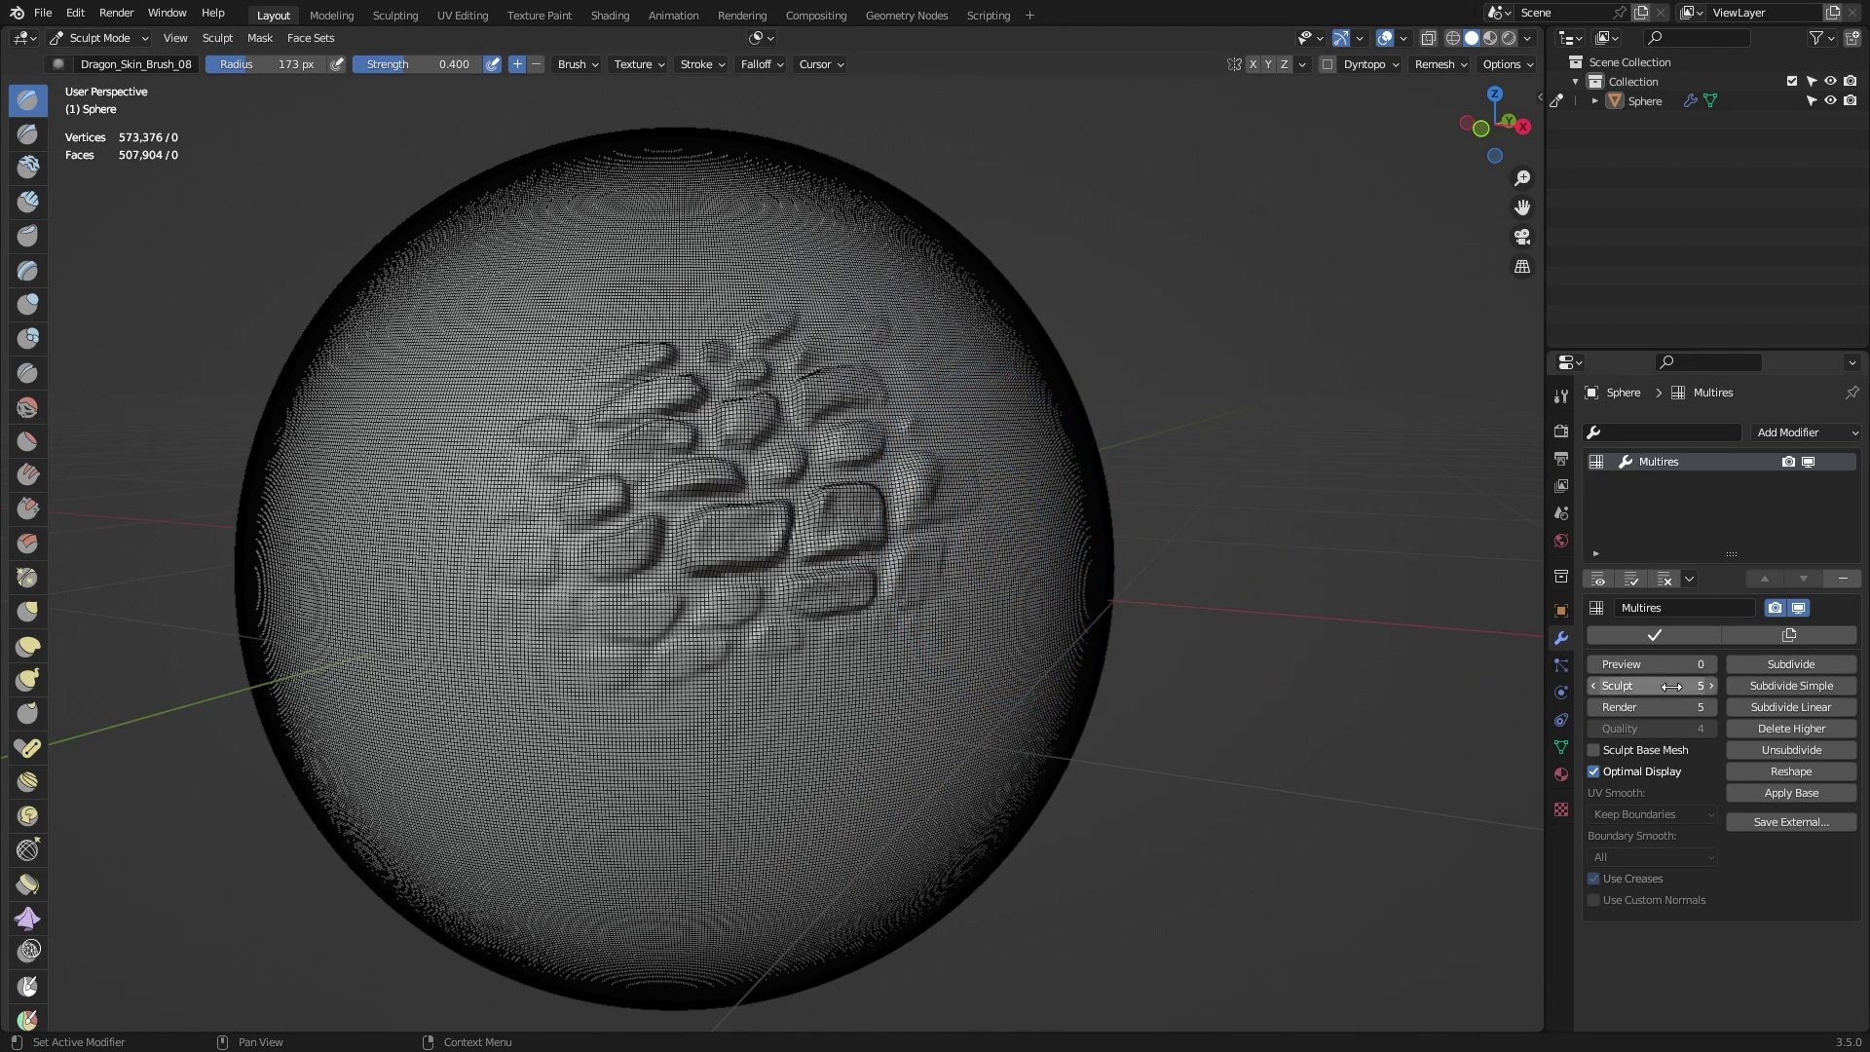
mouse_move(1671, 686)
mouse_down()
mouse_move(1606, 685)
mouse_move(1671, 685)
mouse_up()
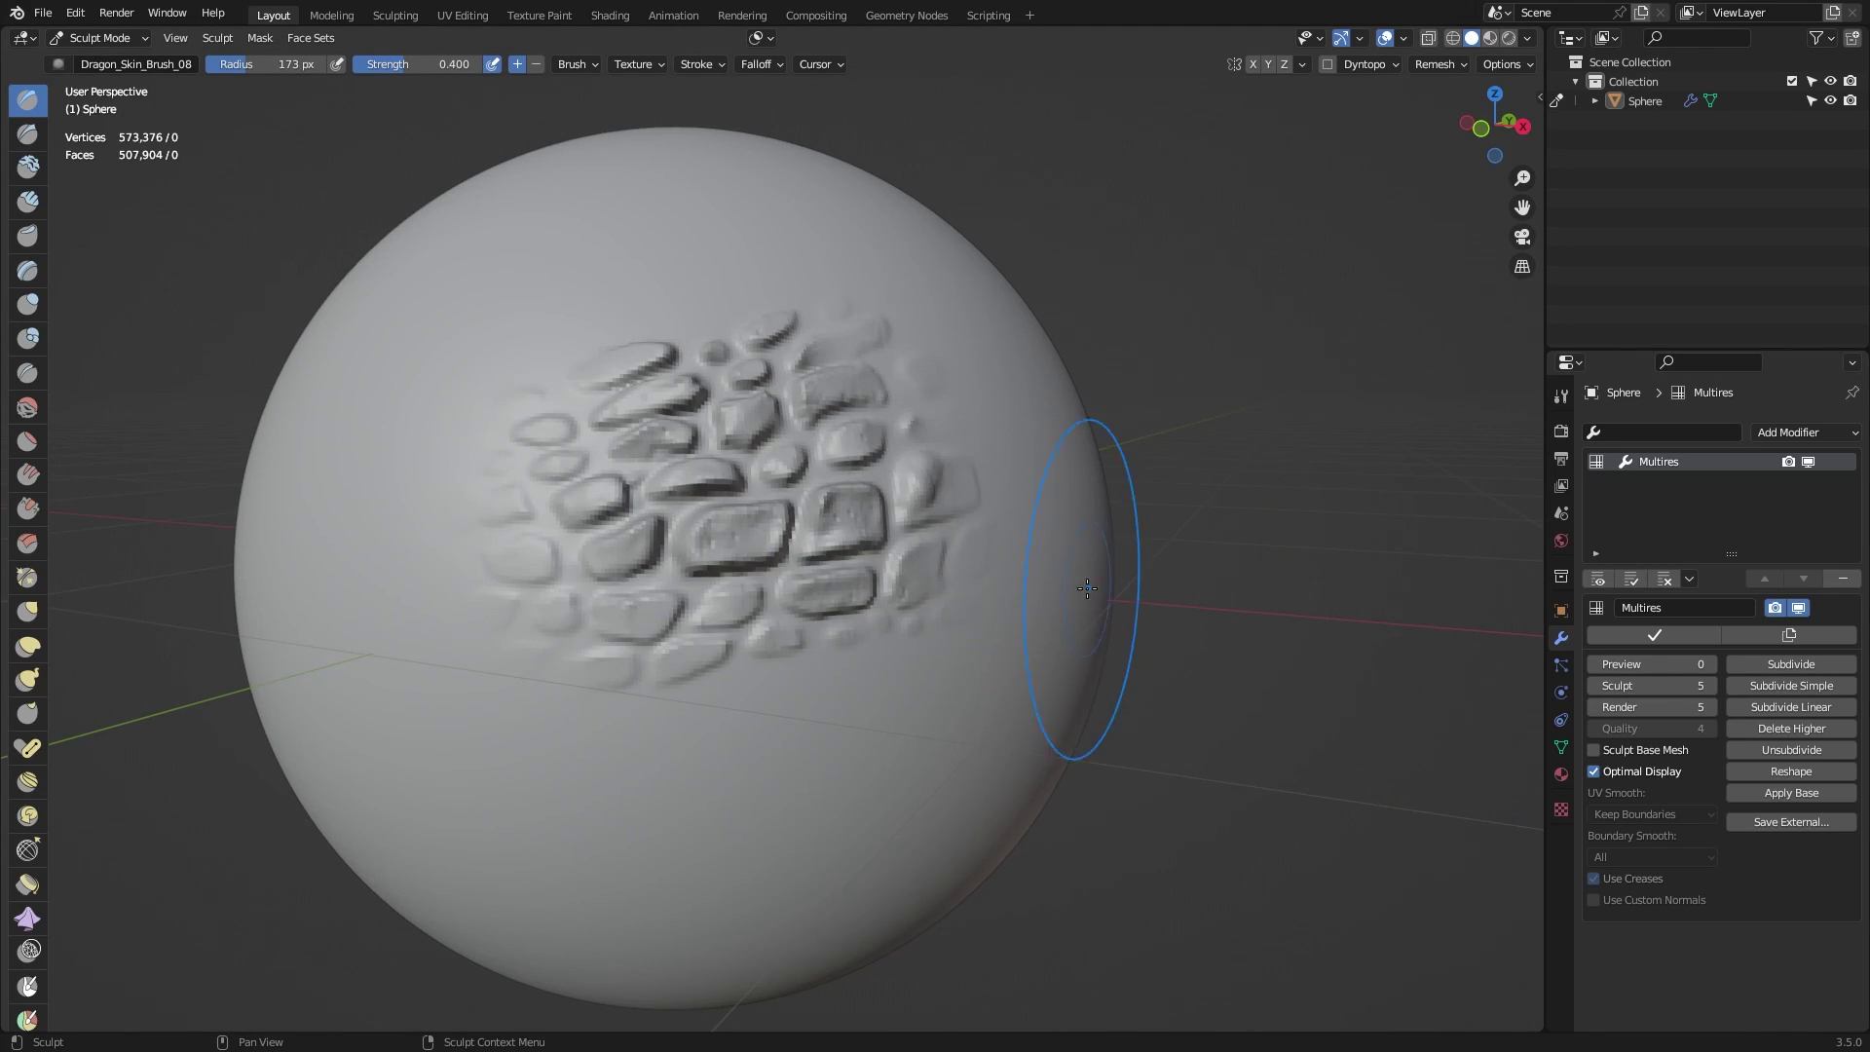
scroll(1086, 588, down, 2)
scroll(983, 565, up, 1)
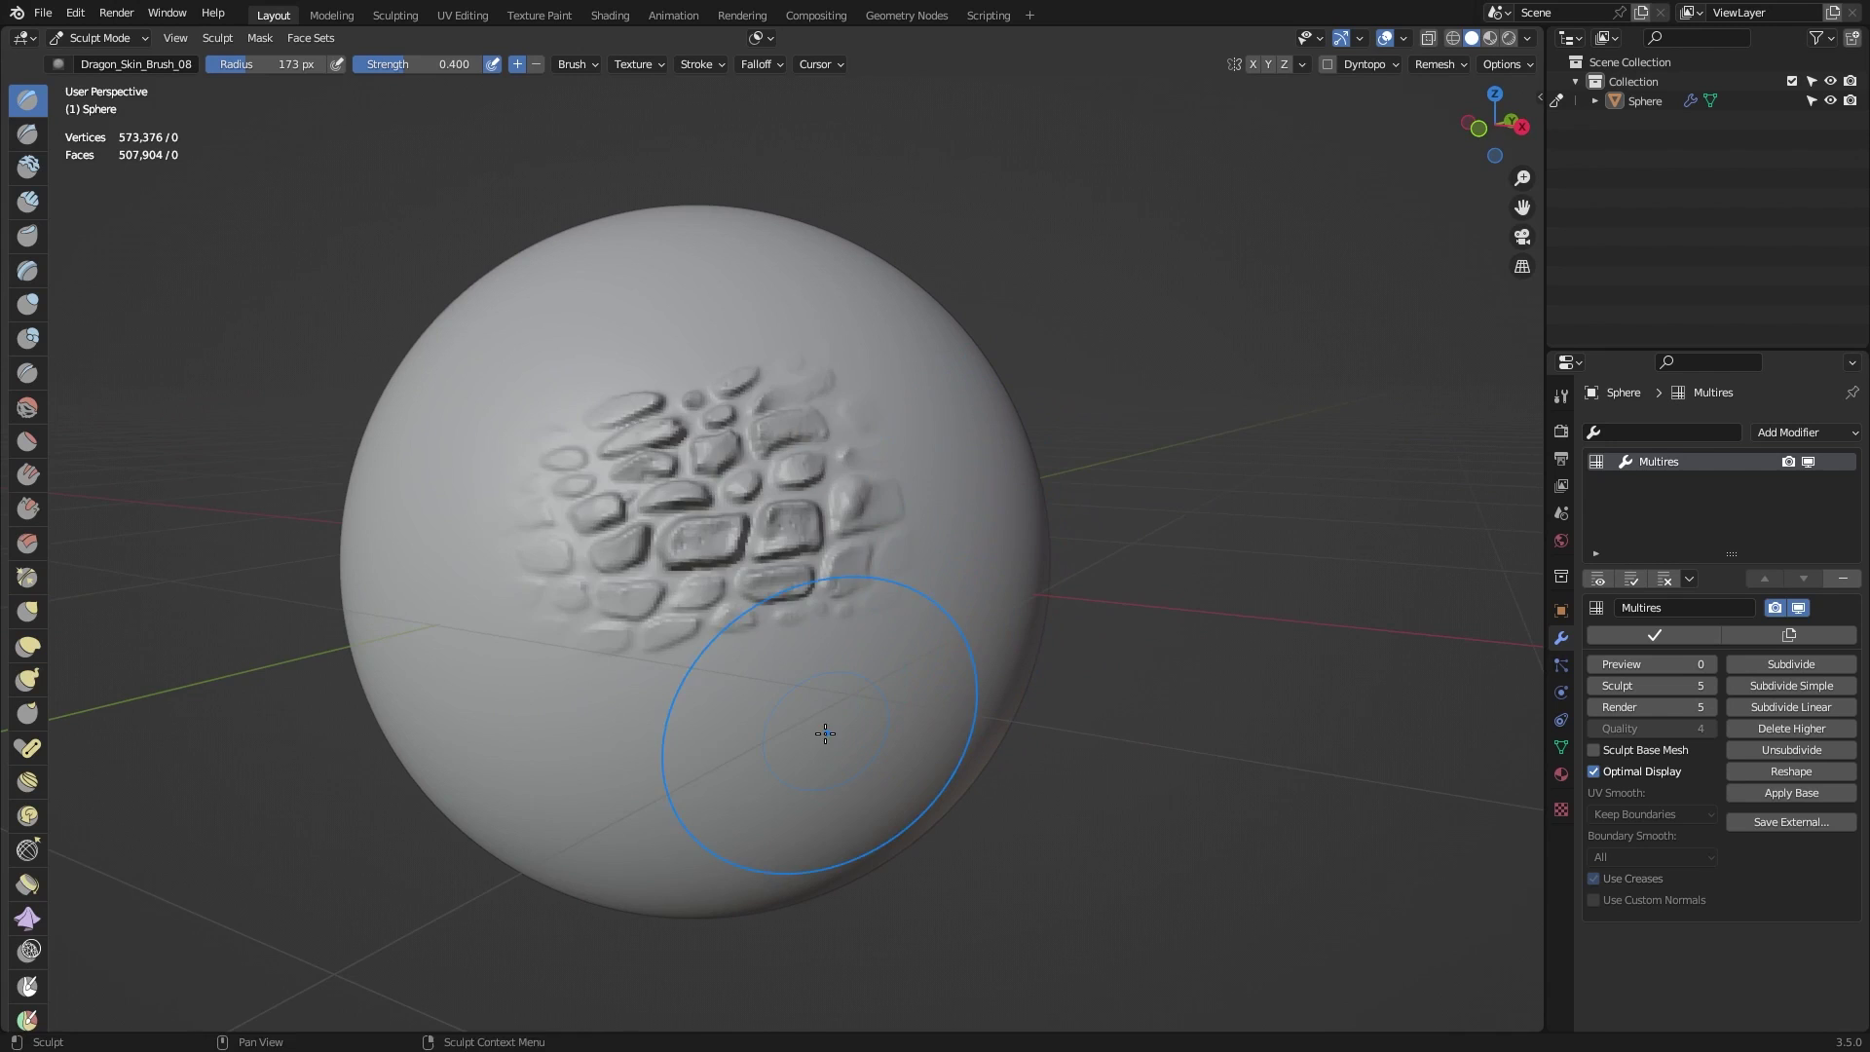
middle_drag(825, 734, 776, 634)
drag(818, 458, 828, 798)
drag(682, 468, 701, 808)
middle_drag(701, 808, 750, 335)
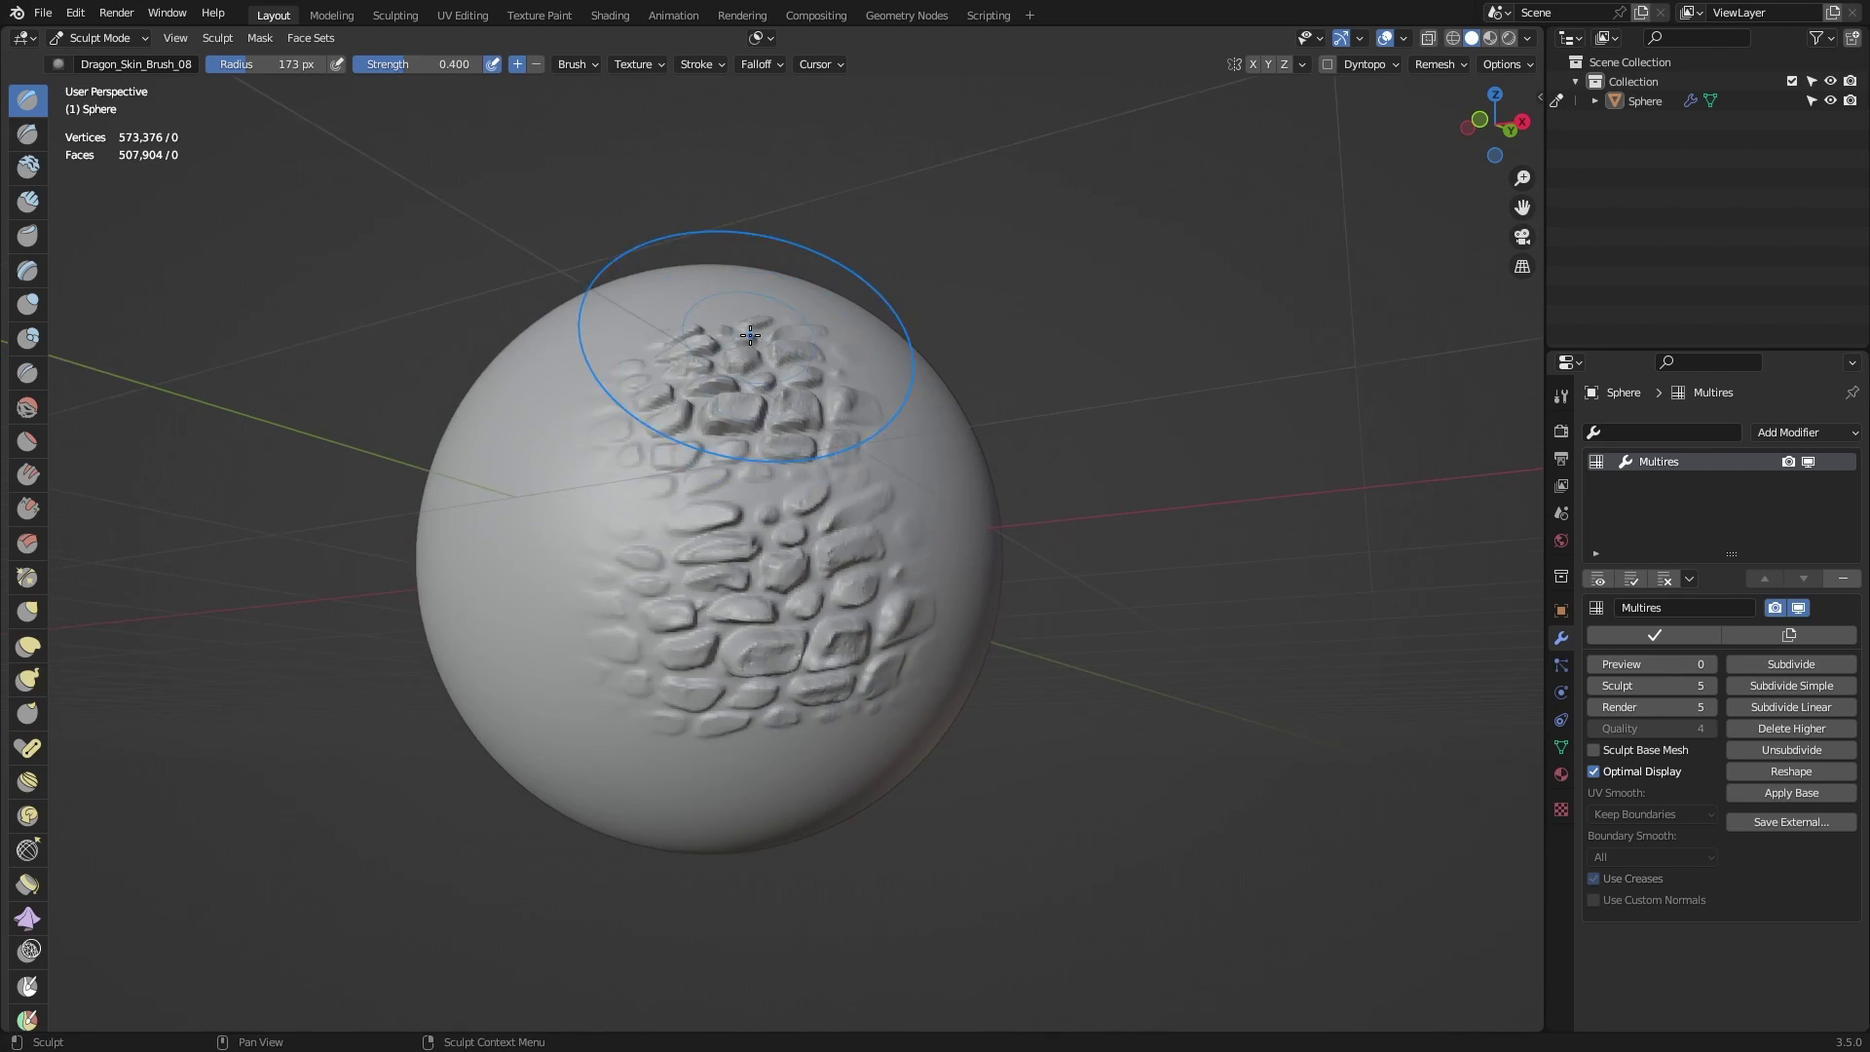
Step: Drop the Multires sculpt level to 0, then raise it back to 5
drag(1661, 686, 1554, 685)
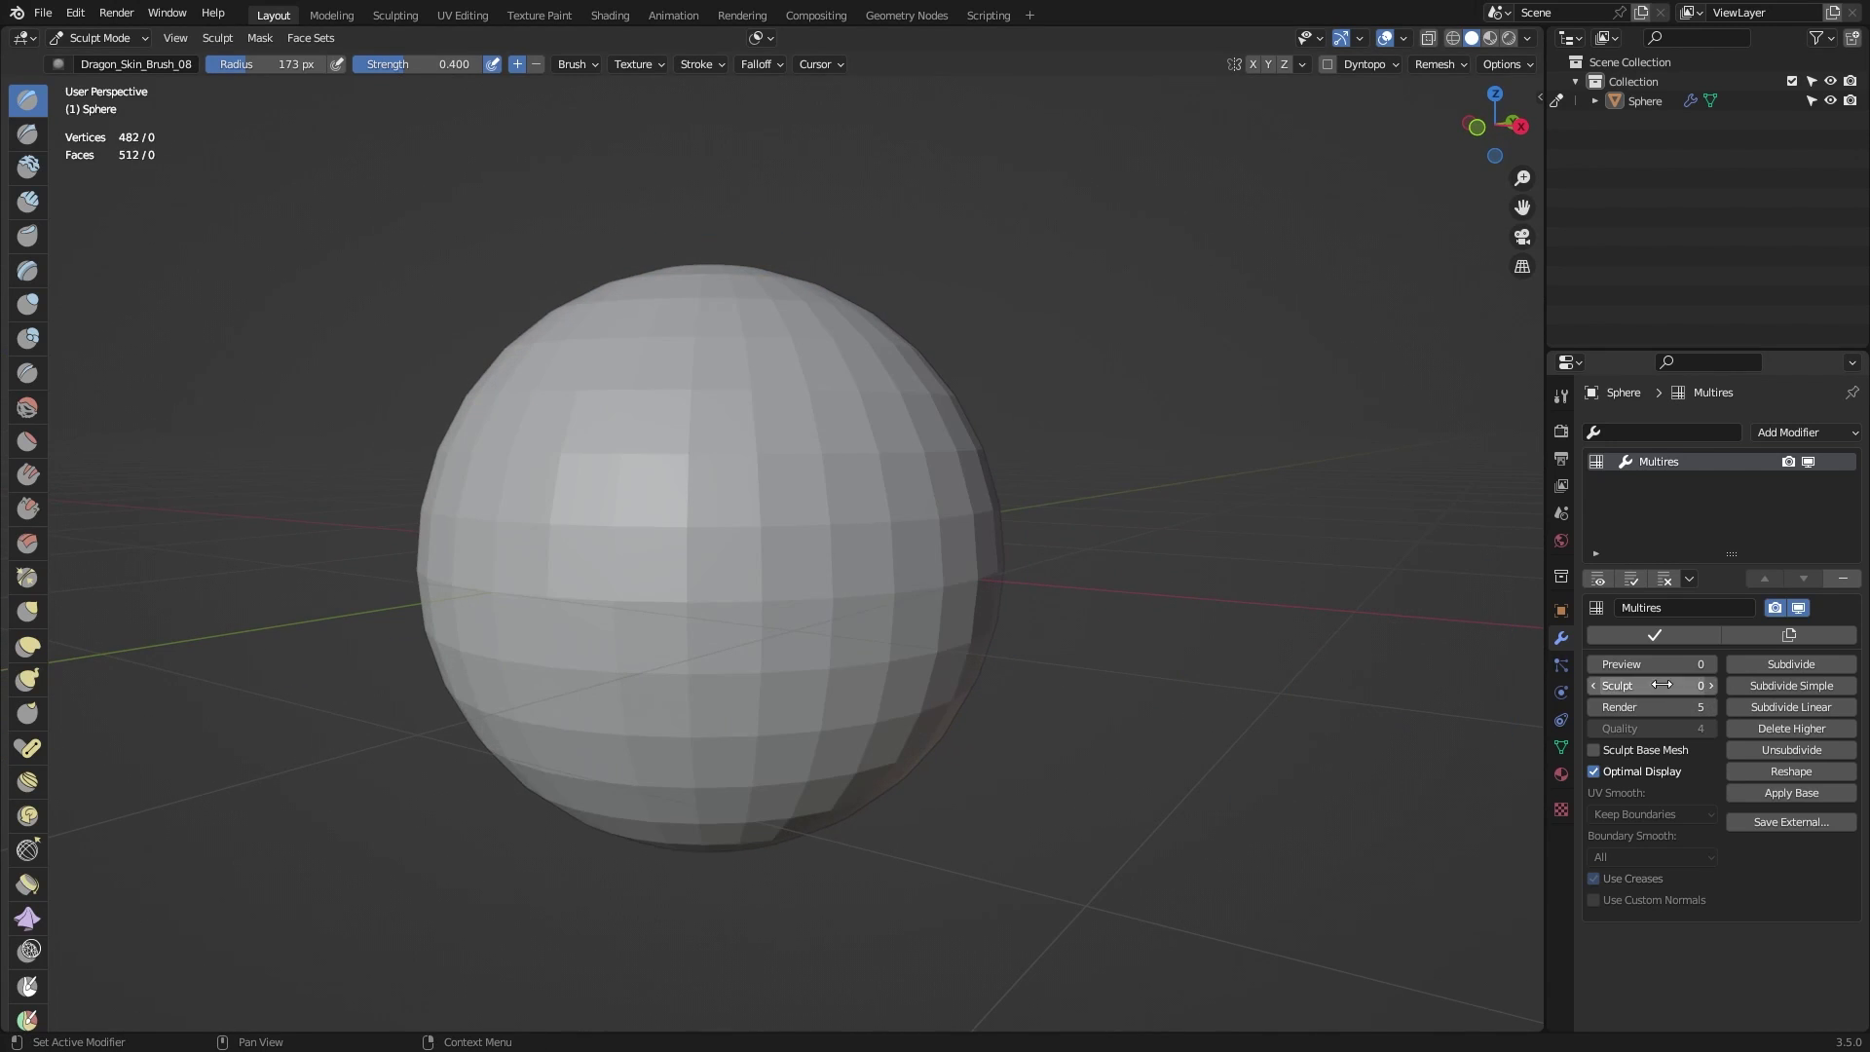
click(1711, 685)
click(1710, 686)
click(1711, 686)
click(1710, 685)
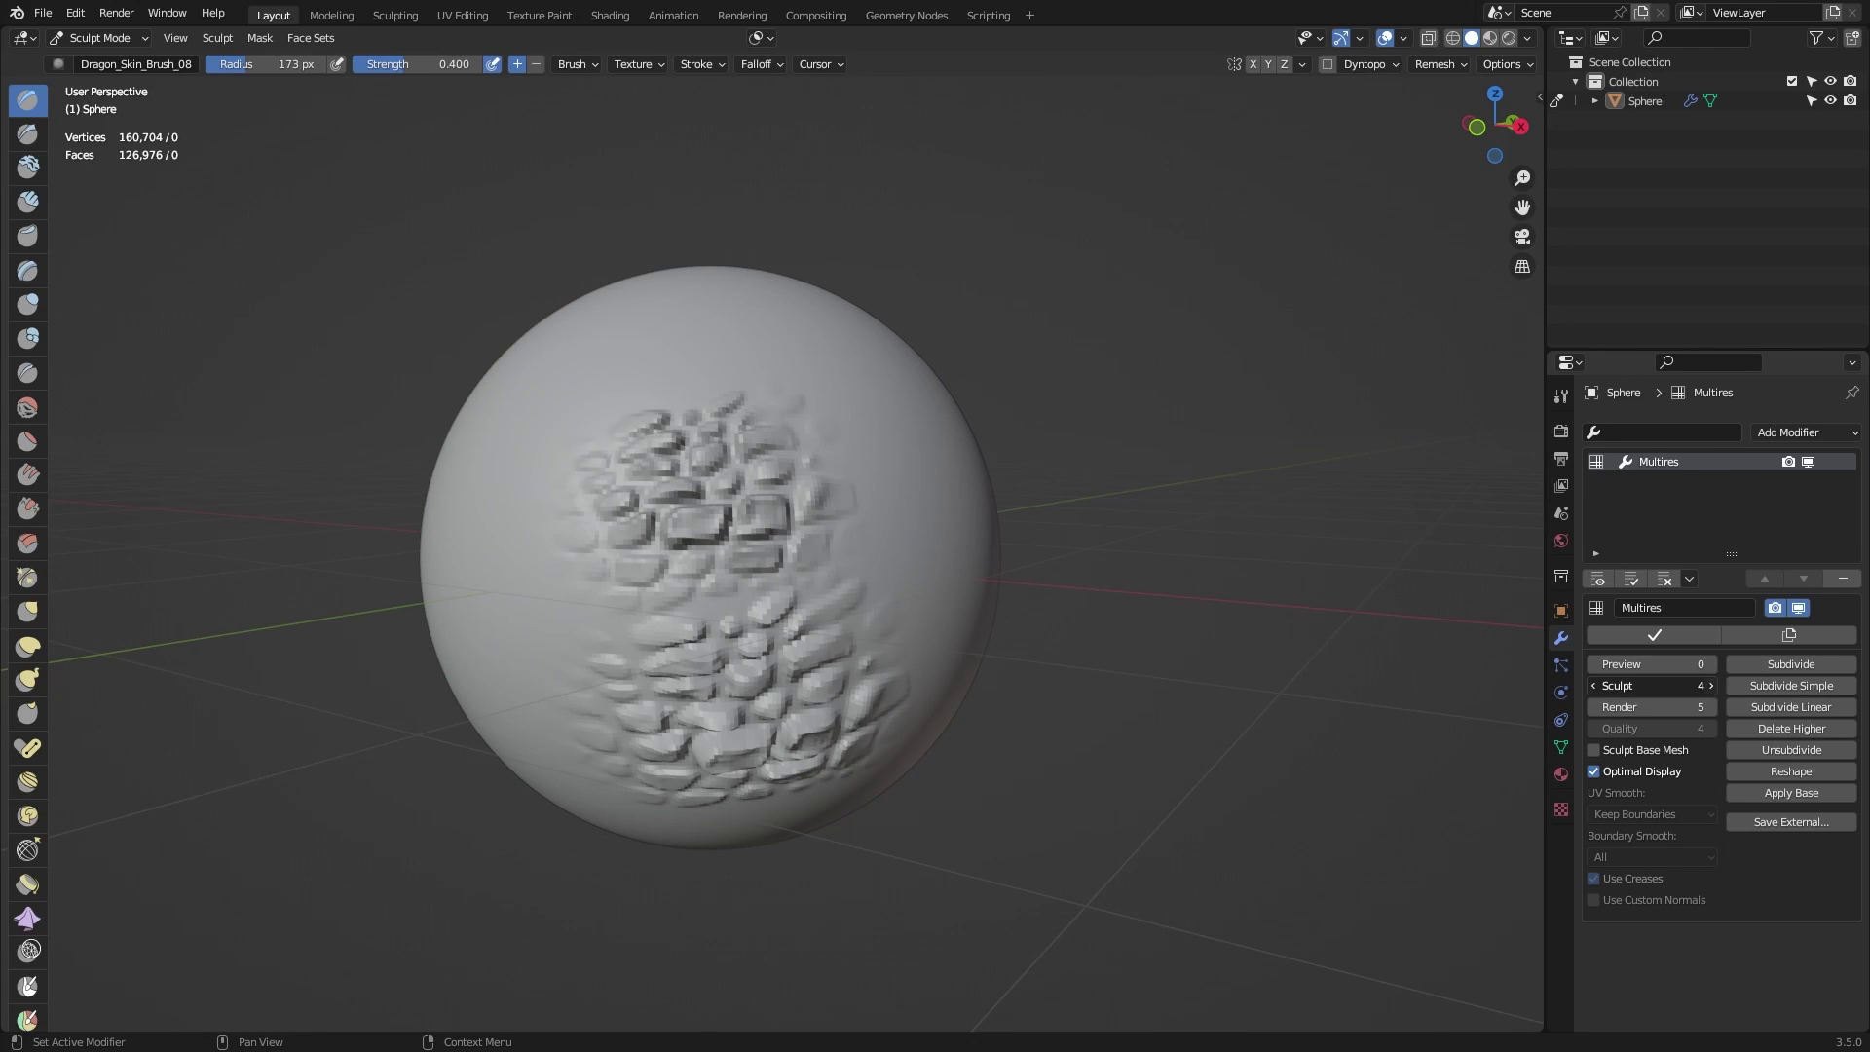
click(1711, 685)
middle_drag(1120, 584, 1232, 582)
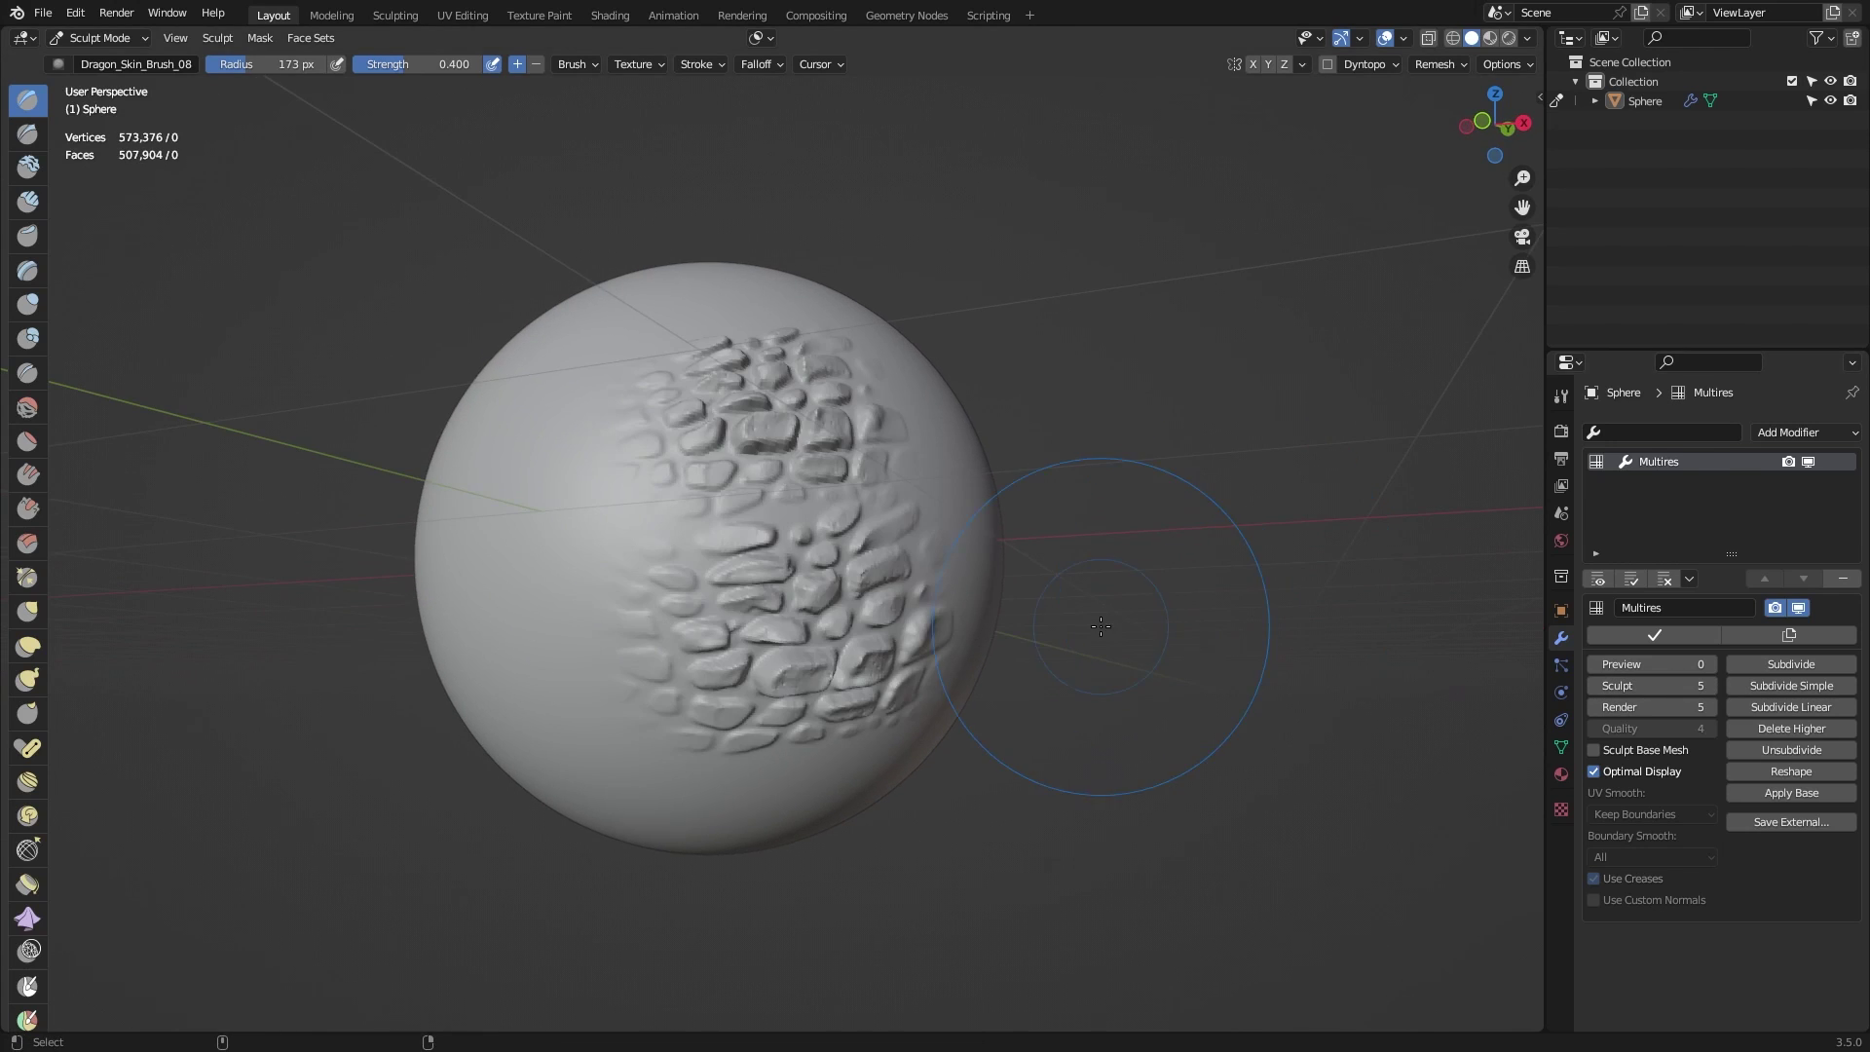
middle_drag(1101, 626, 916, 657)
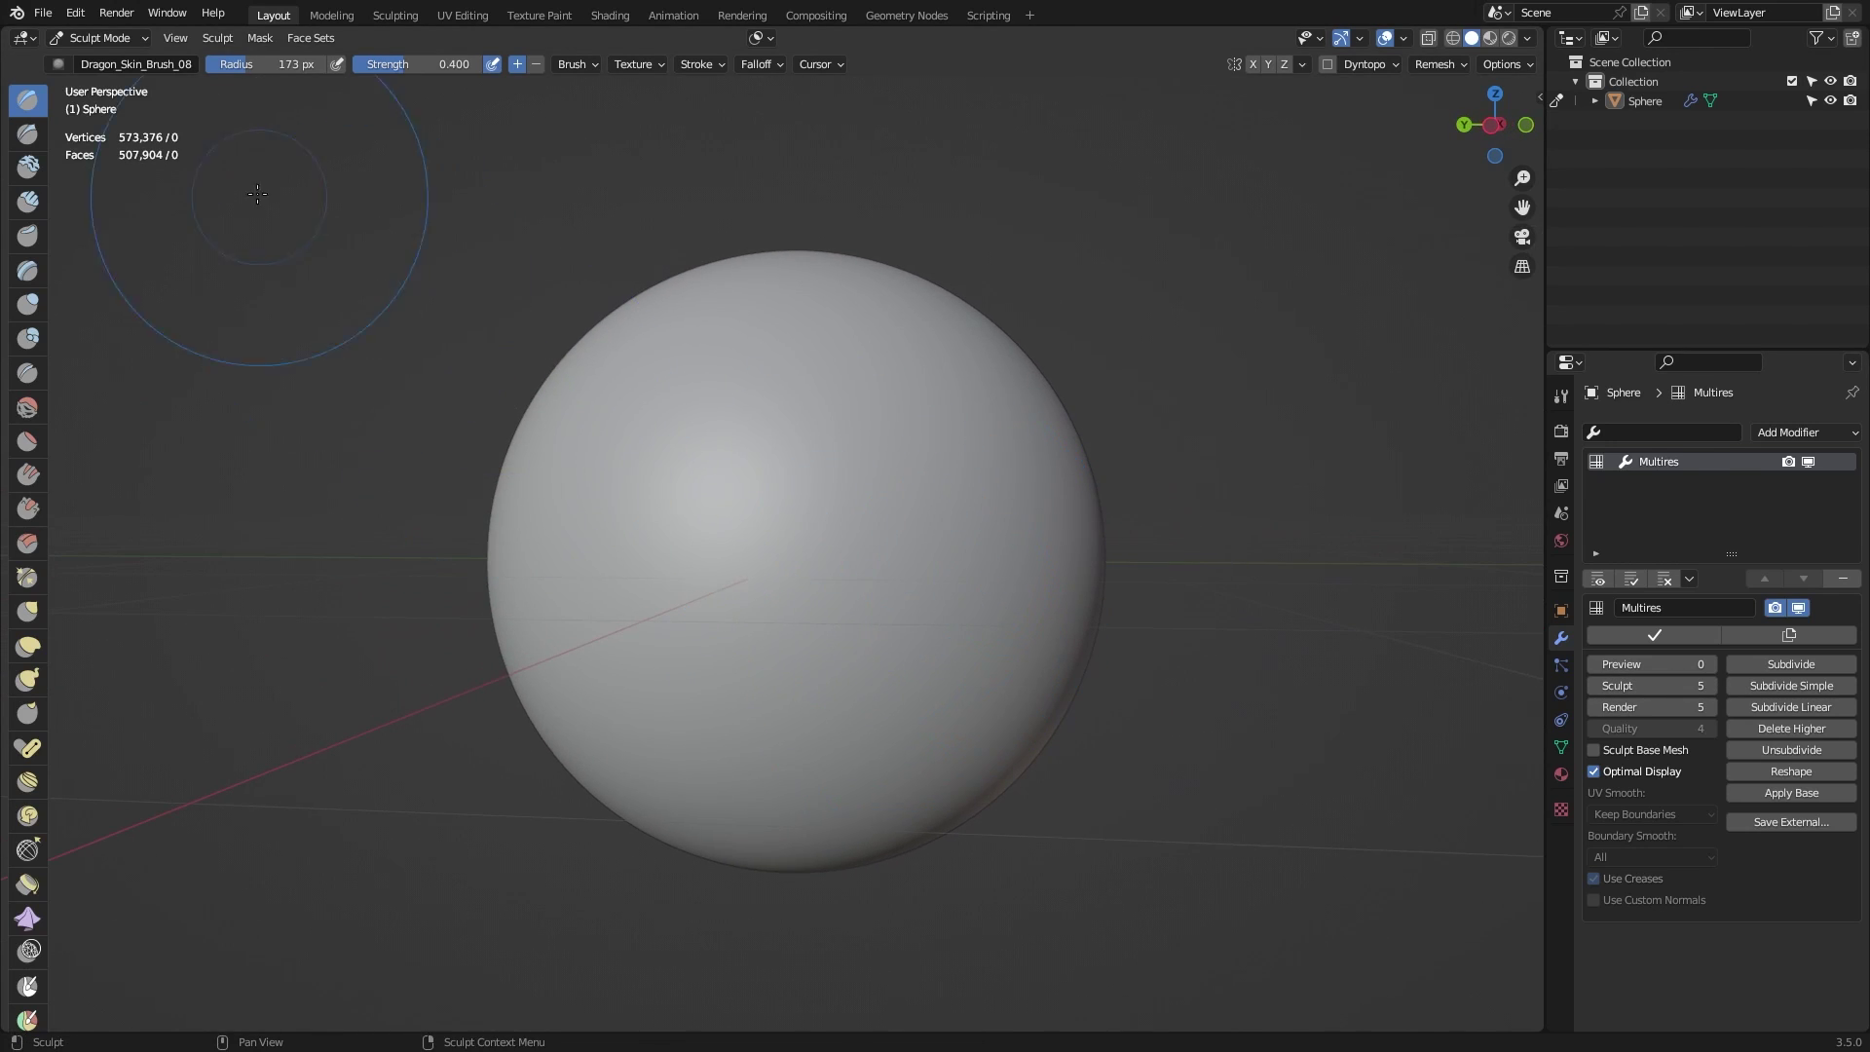
Step: Select Dragon_Skin_Brush_07 from the sidebar's brush picker
click(126, 43)
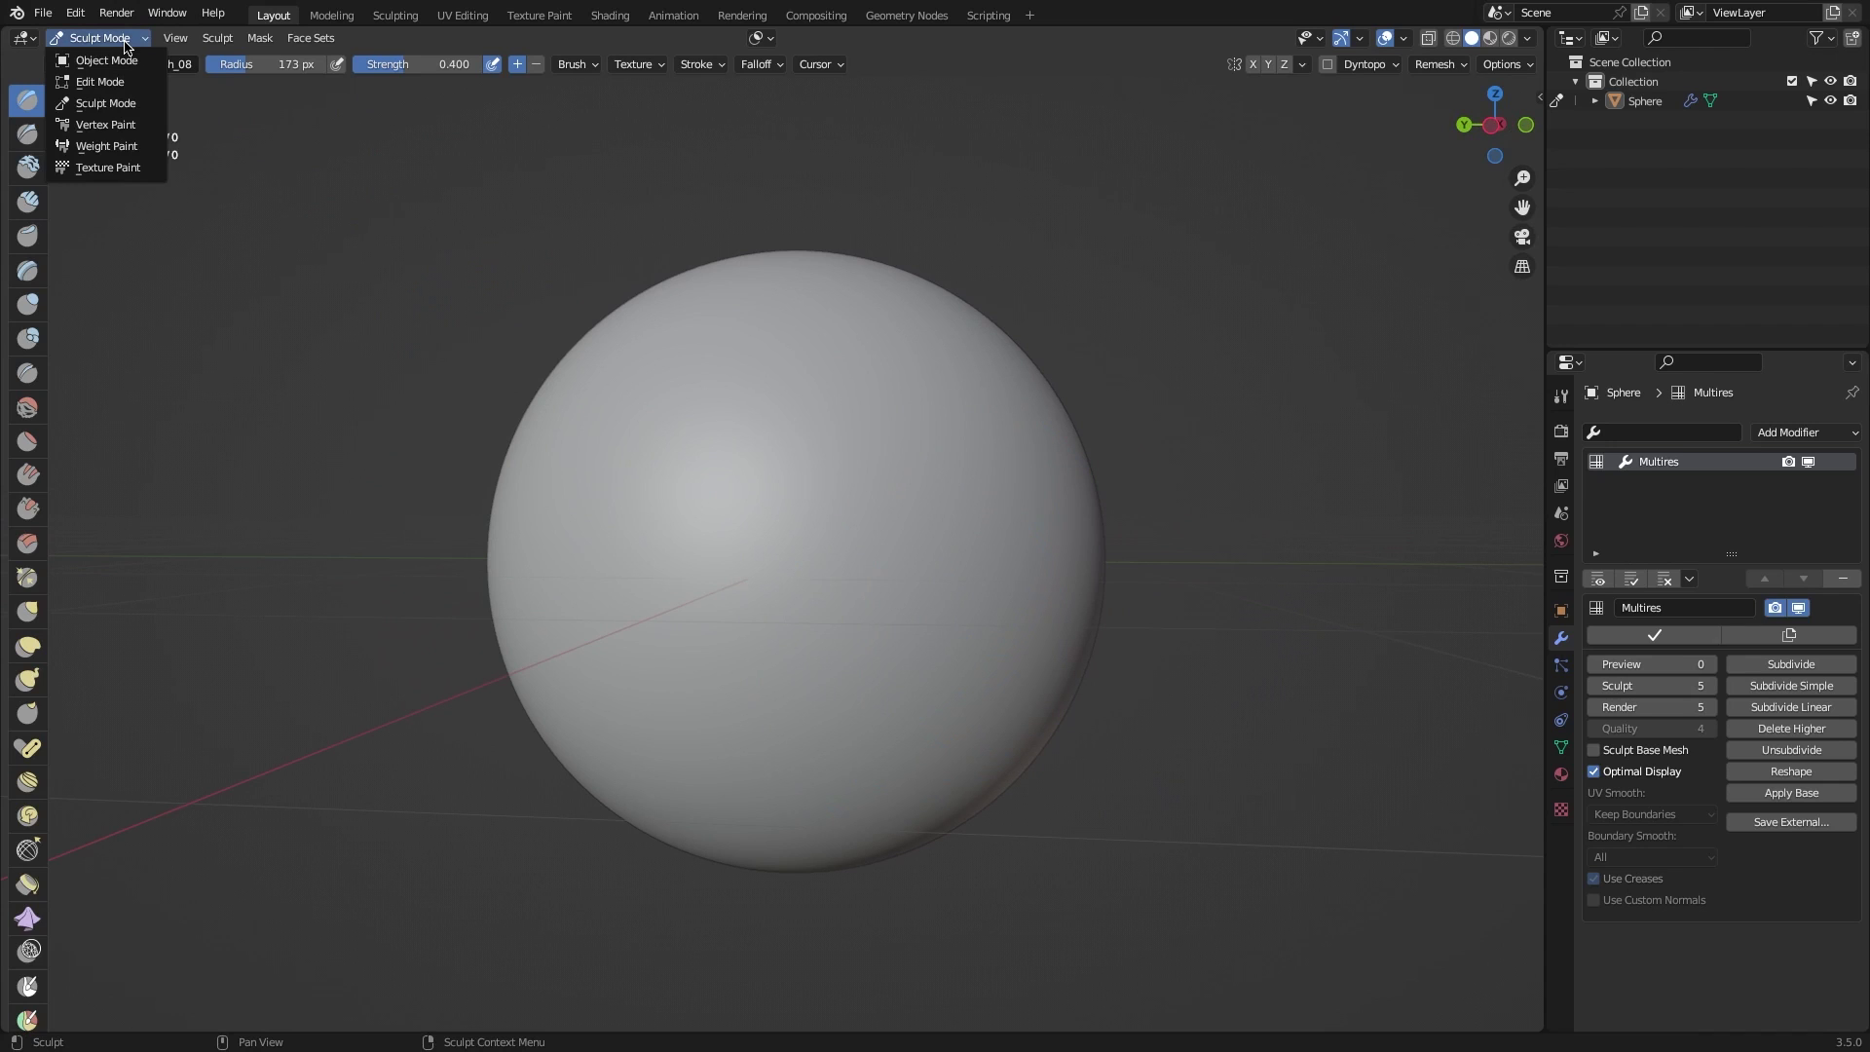
click(114, 103)
key(n)
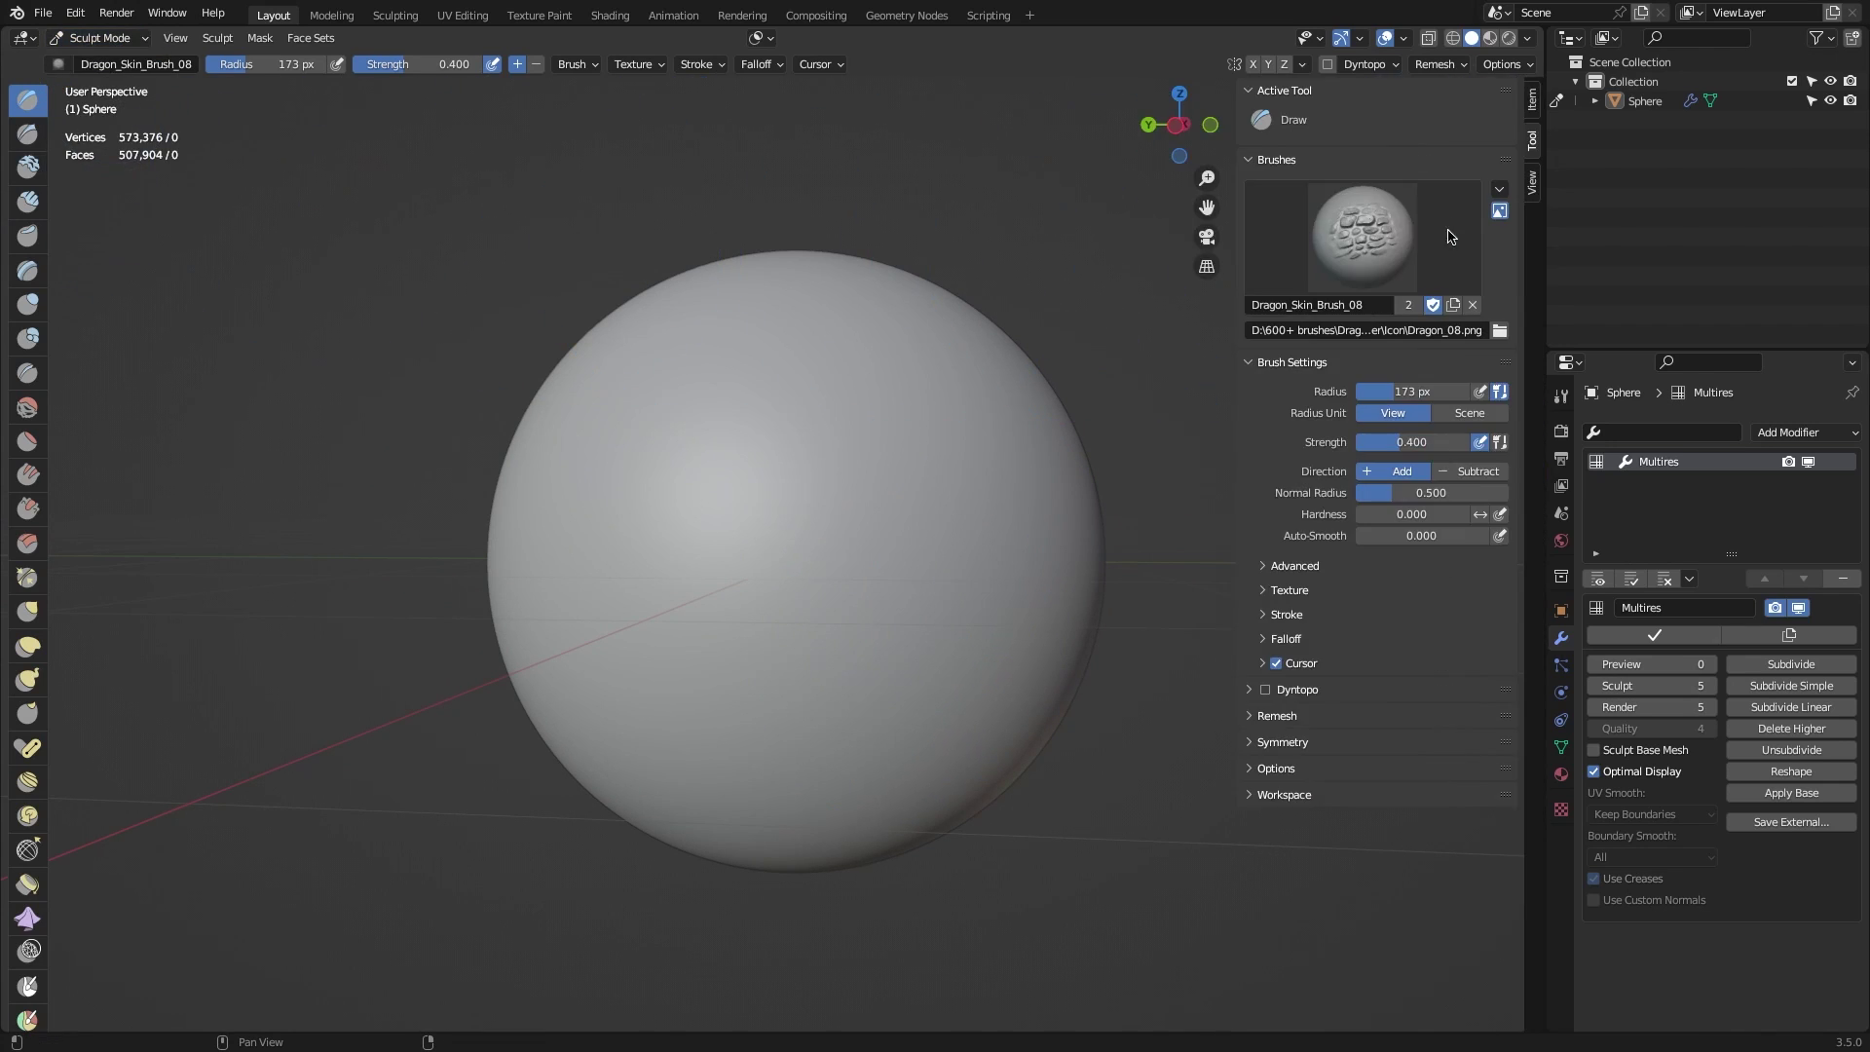
click(1368, 224)
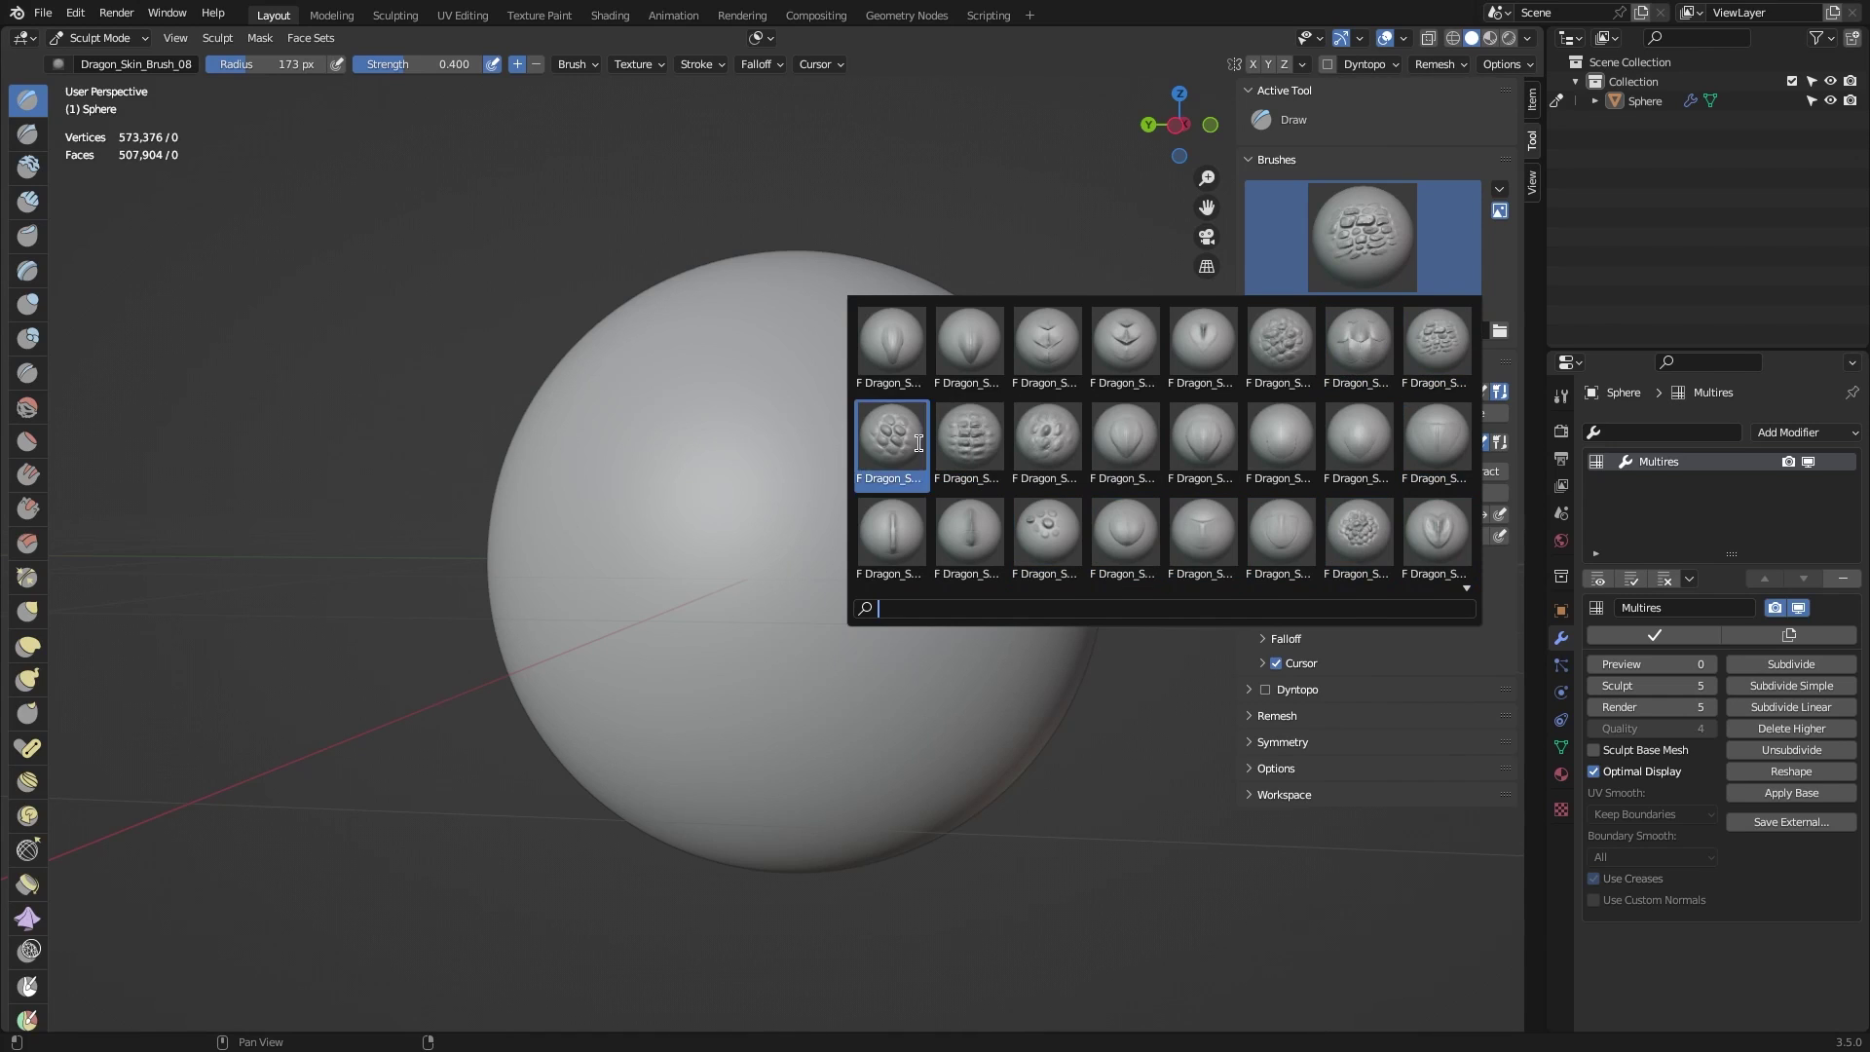
click(1357, 335)
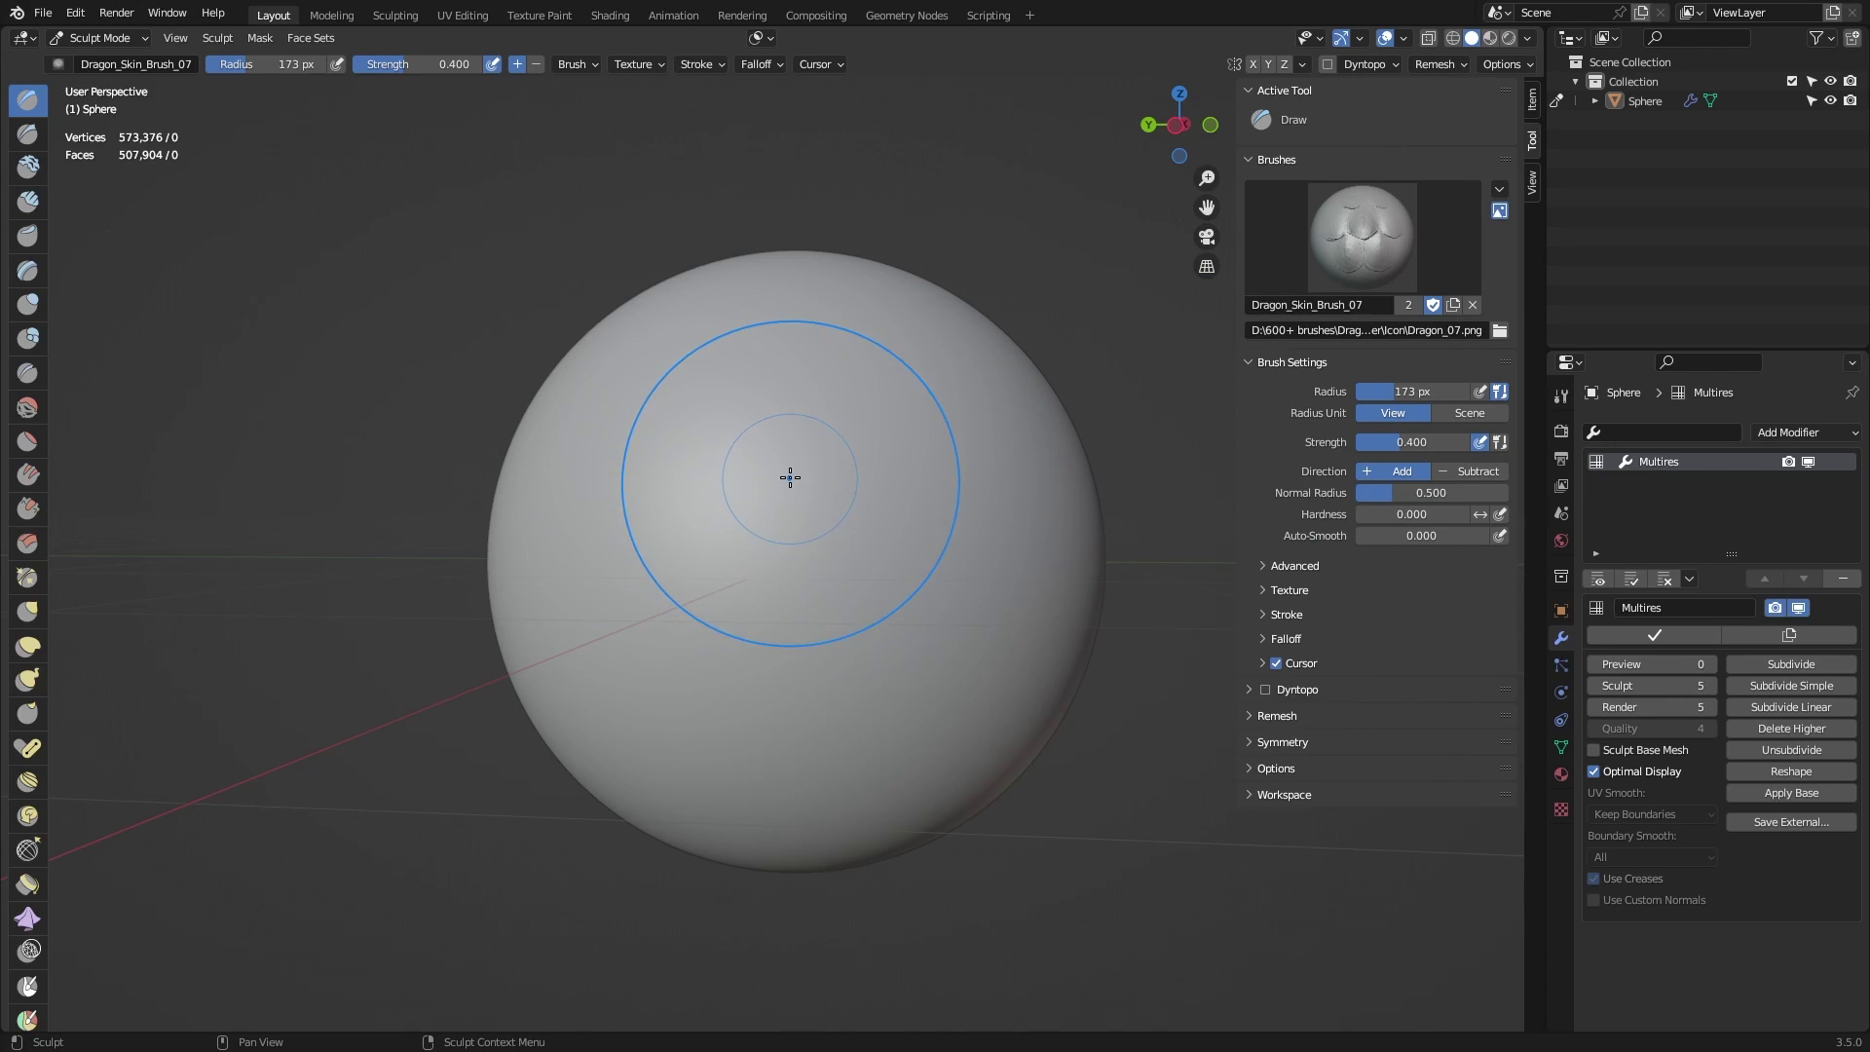
Step: Stamp a large cluster of overlapping scales on the sphere, then switch to Object Mode
drag(788, 537, 1027, 507)
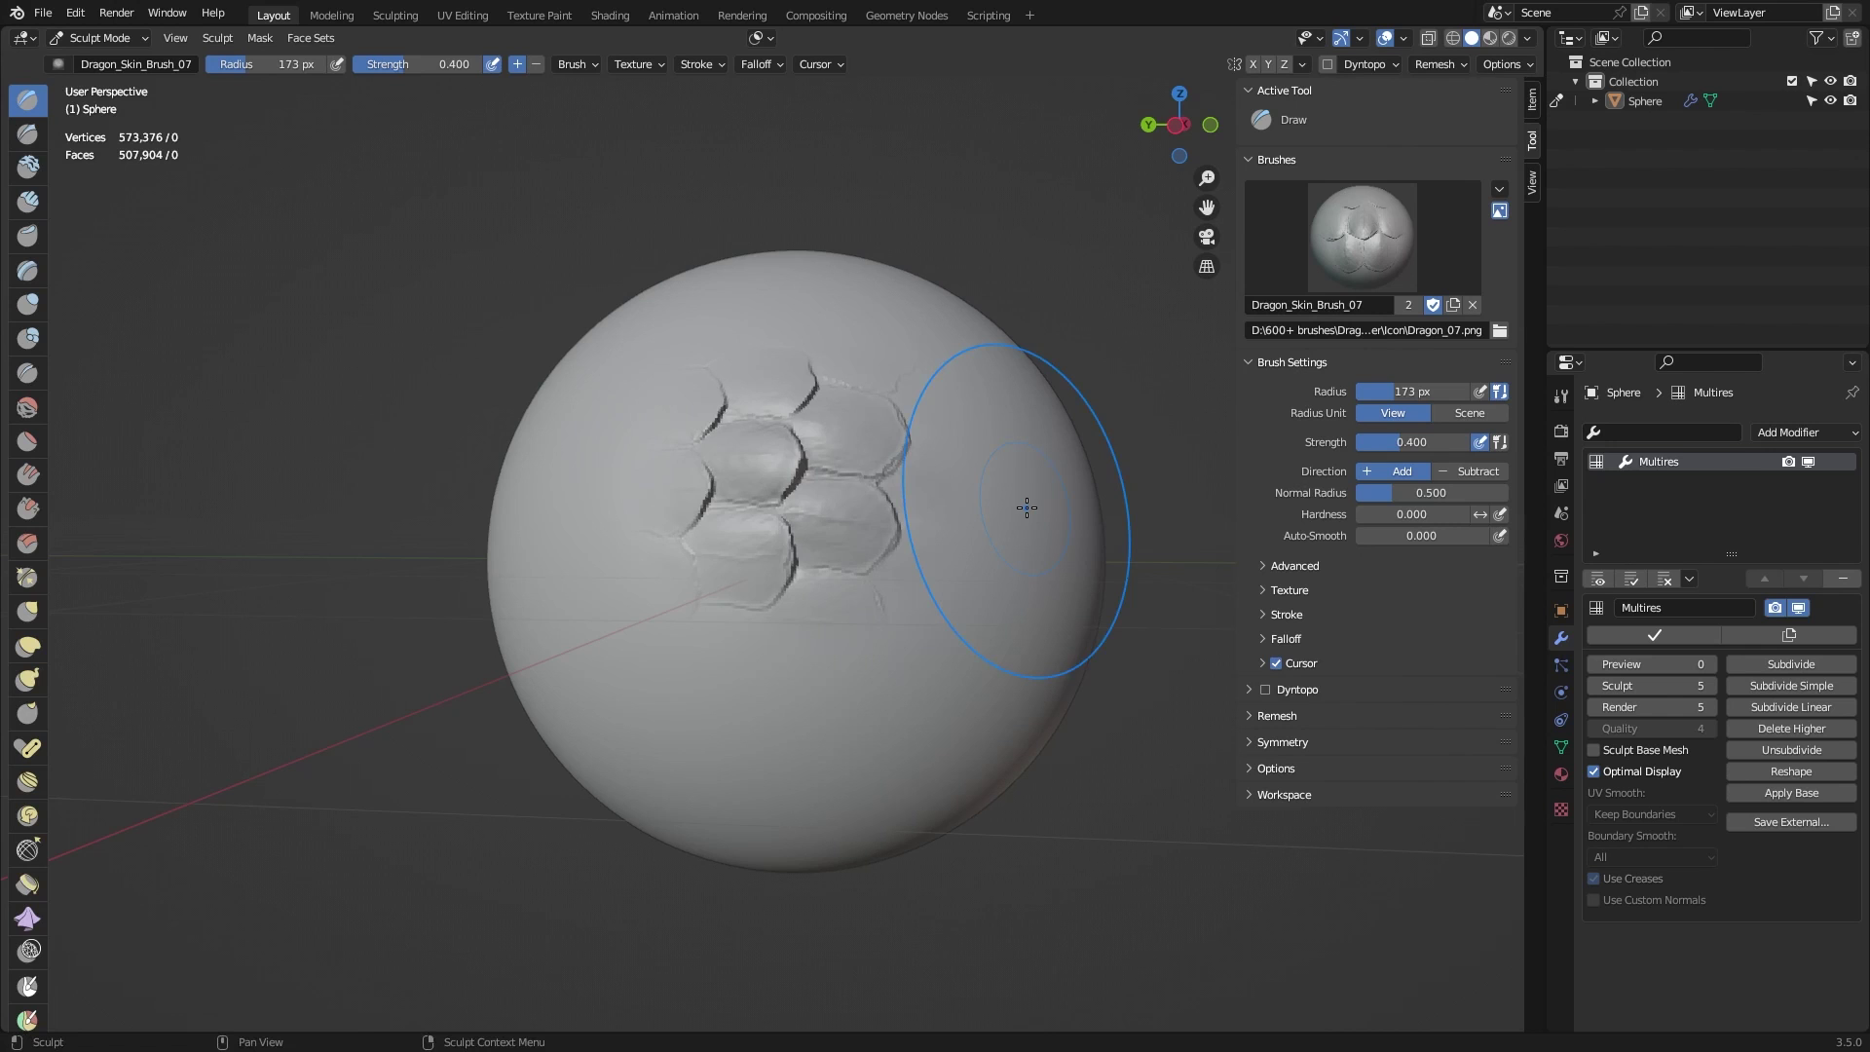
middle_drag(961, 487, 809, 480)
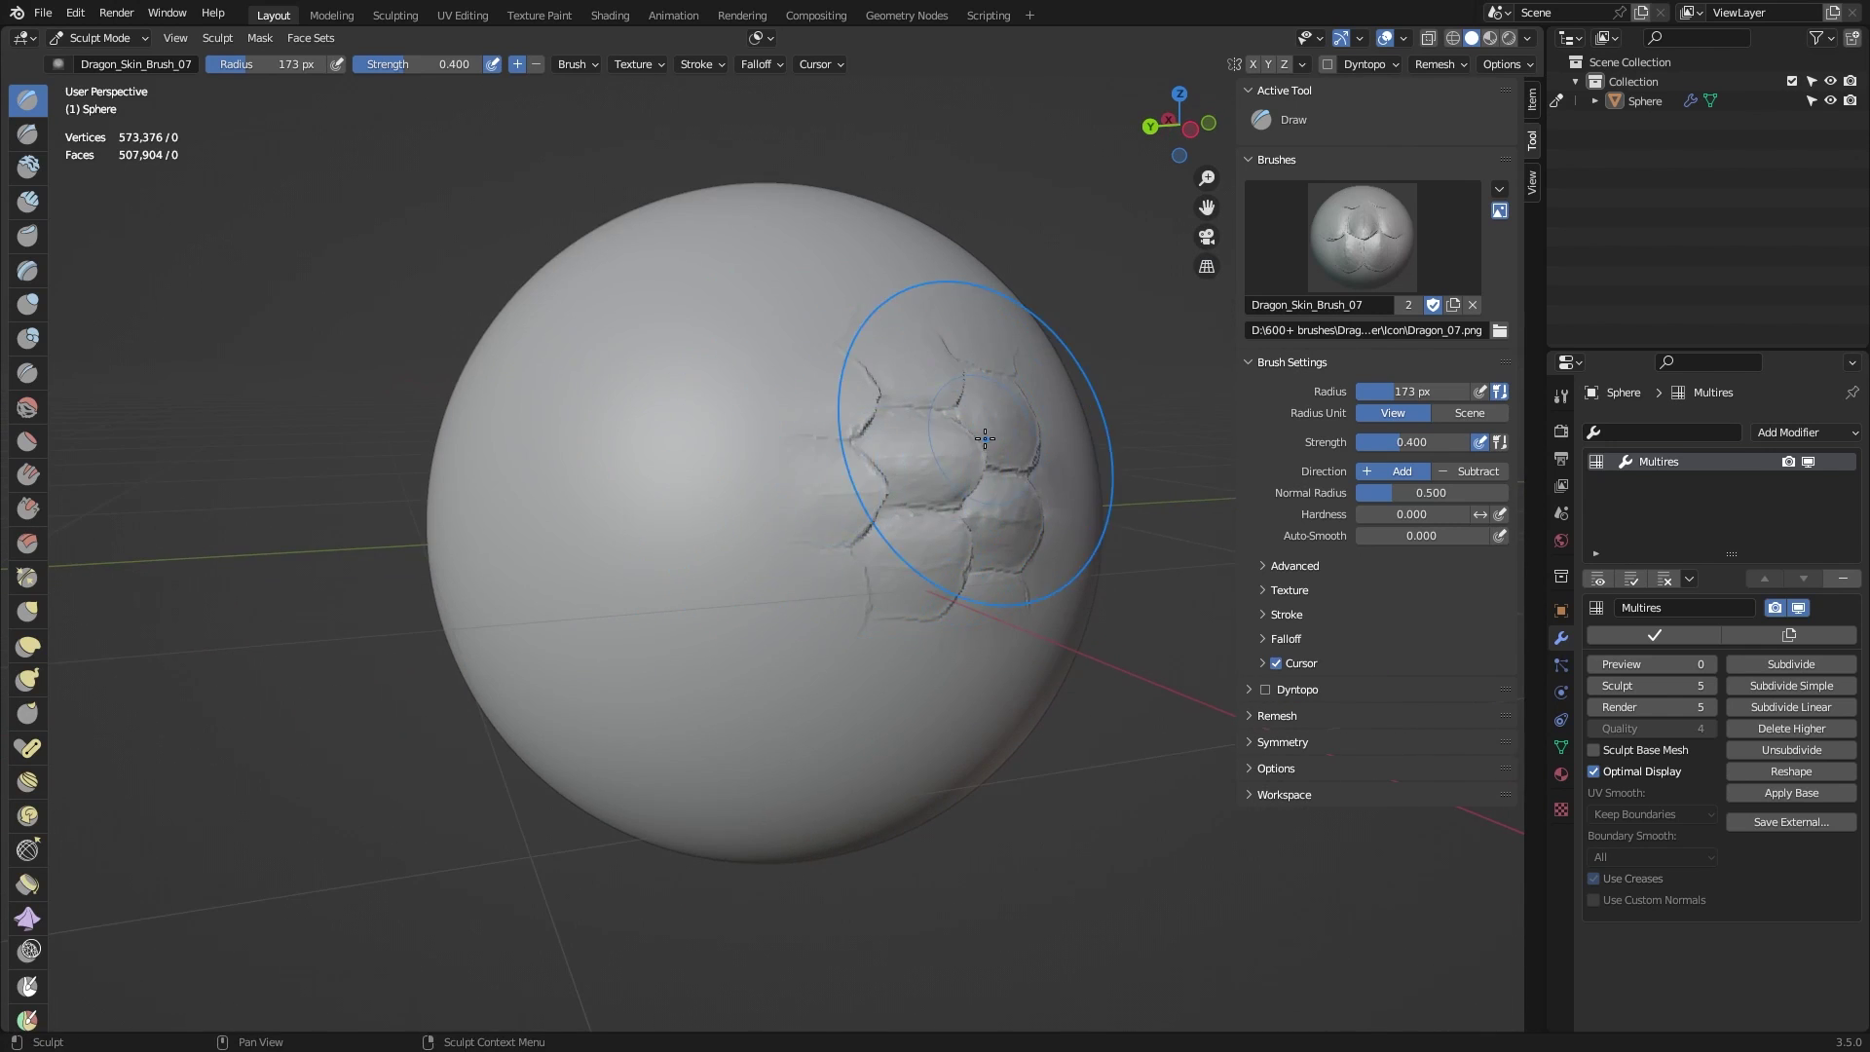
shift+middle_drag(984, 438, 953, 449)
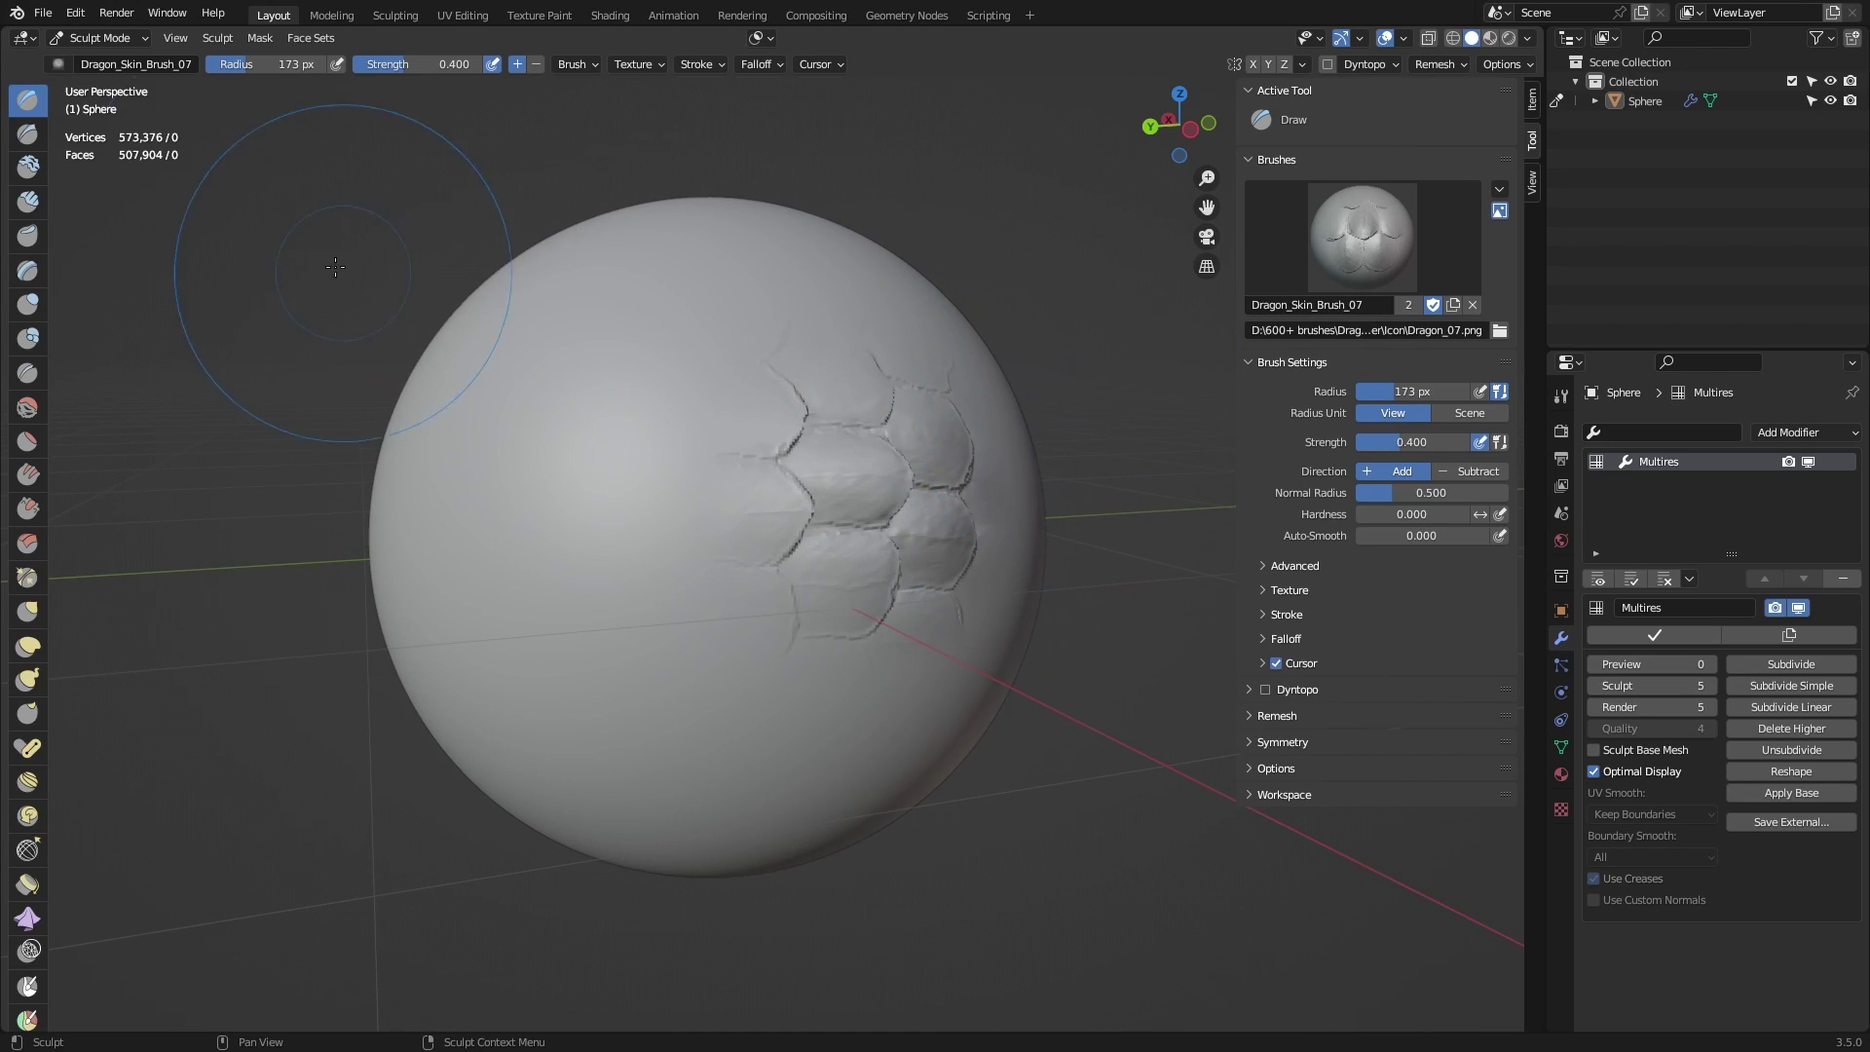
click(99, 37)
click(123, 59)
Step: Raise the Multires viewport preview level back up to 5 to show the scale detail
scroll(925, 468, down, 2)
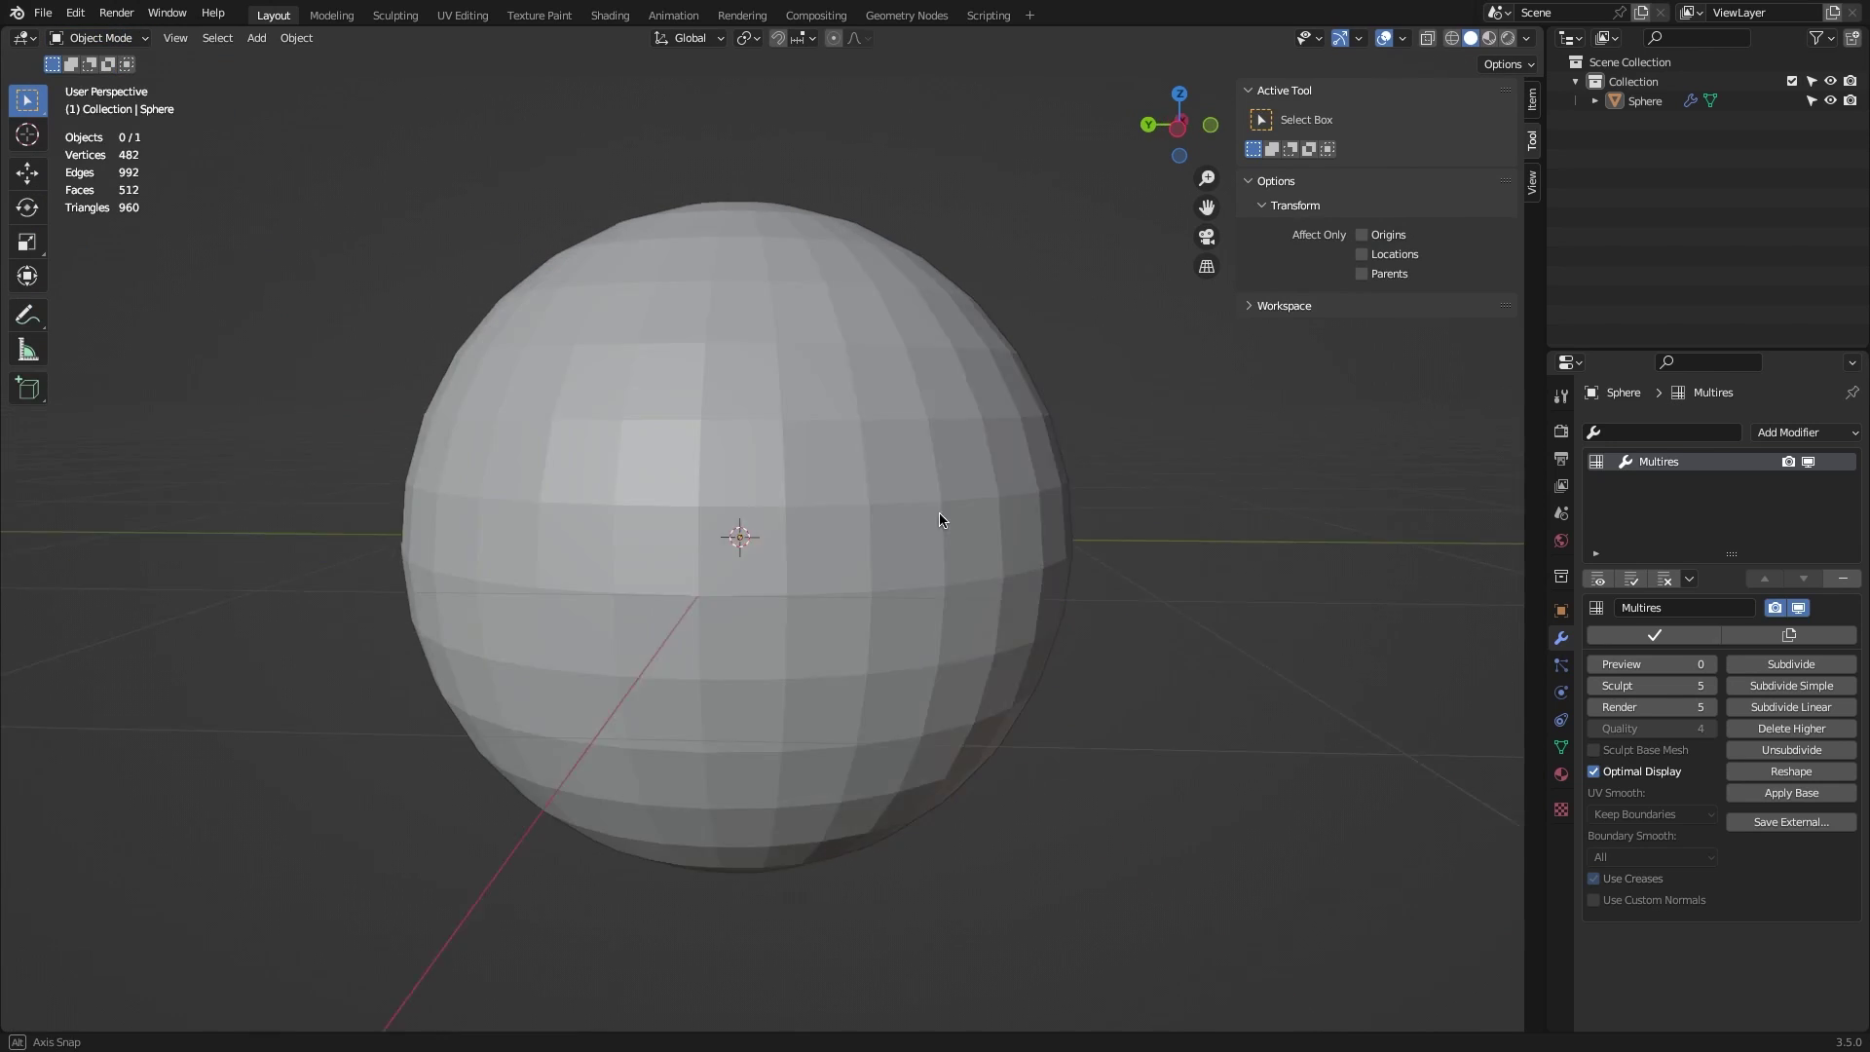
drag(1617, 660, 1693, 659)
scroll(890, 521, up, 2)
mouse_move(890, 521)
middle_down()
mouse_move(906, 513)
mouse_move(727, 489)
mouse_move(701, 443)
middle_up()
drag(1646, 660, 1694, 659)
middle_drag(1183, 546, 1226, 541)
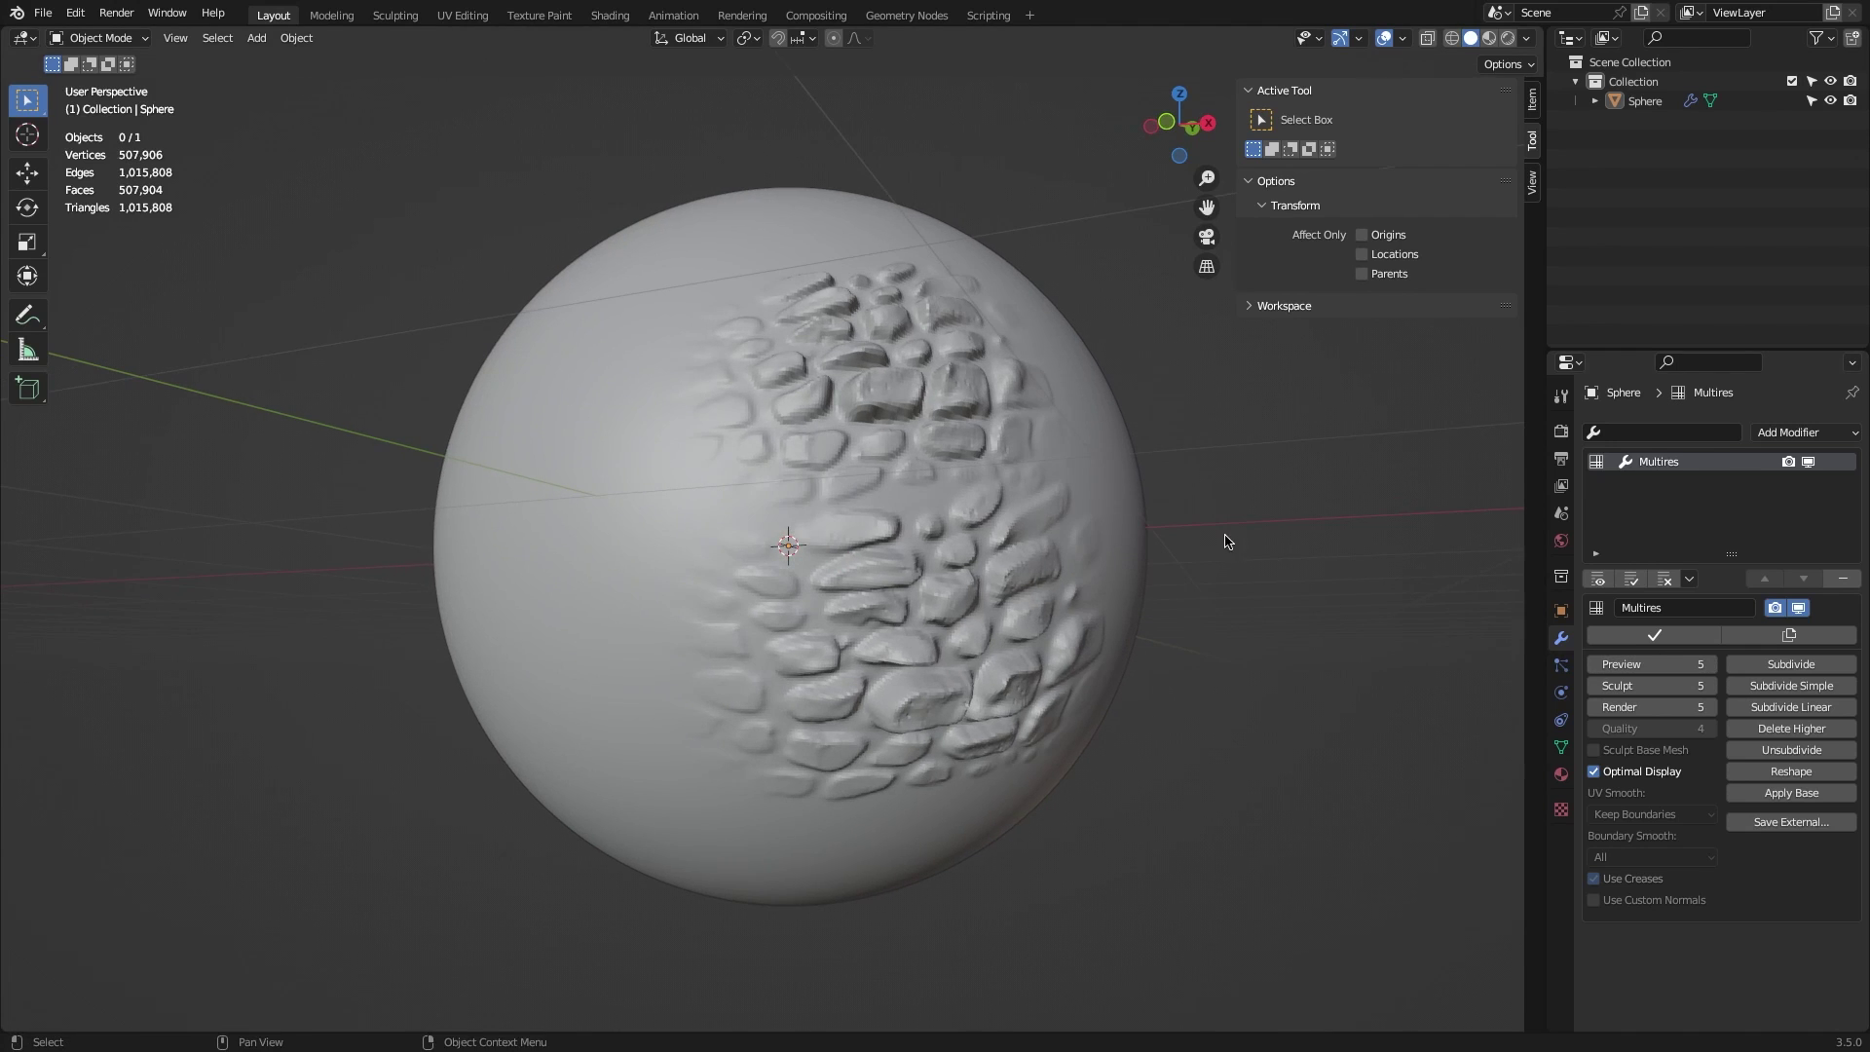
Step: Overlay the wireframe on the sphere and turn on viewport scene statistics
mouse_move(1655, 663)
mouse_down()
mouse_move(1602, 663)
mouse_move(1699, 663)
mouse_up()
click(1404, 39)
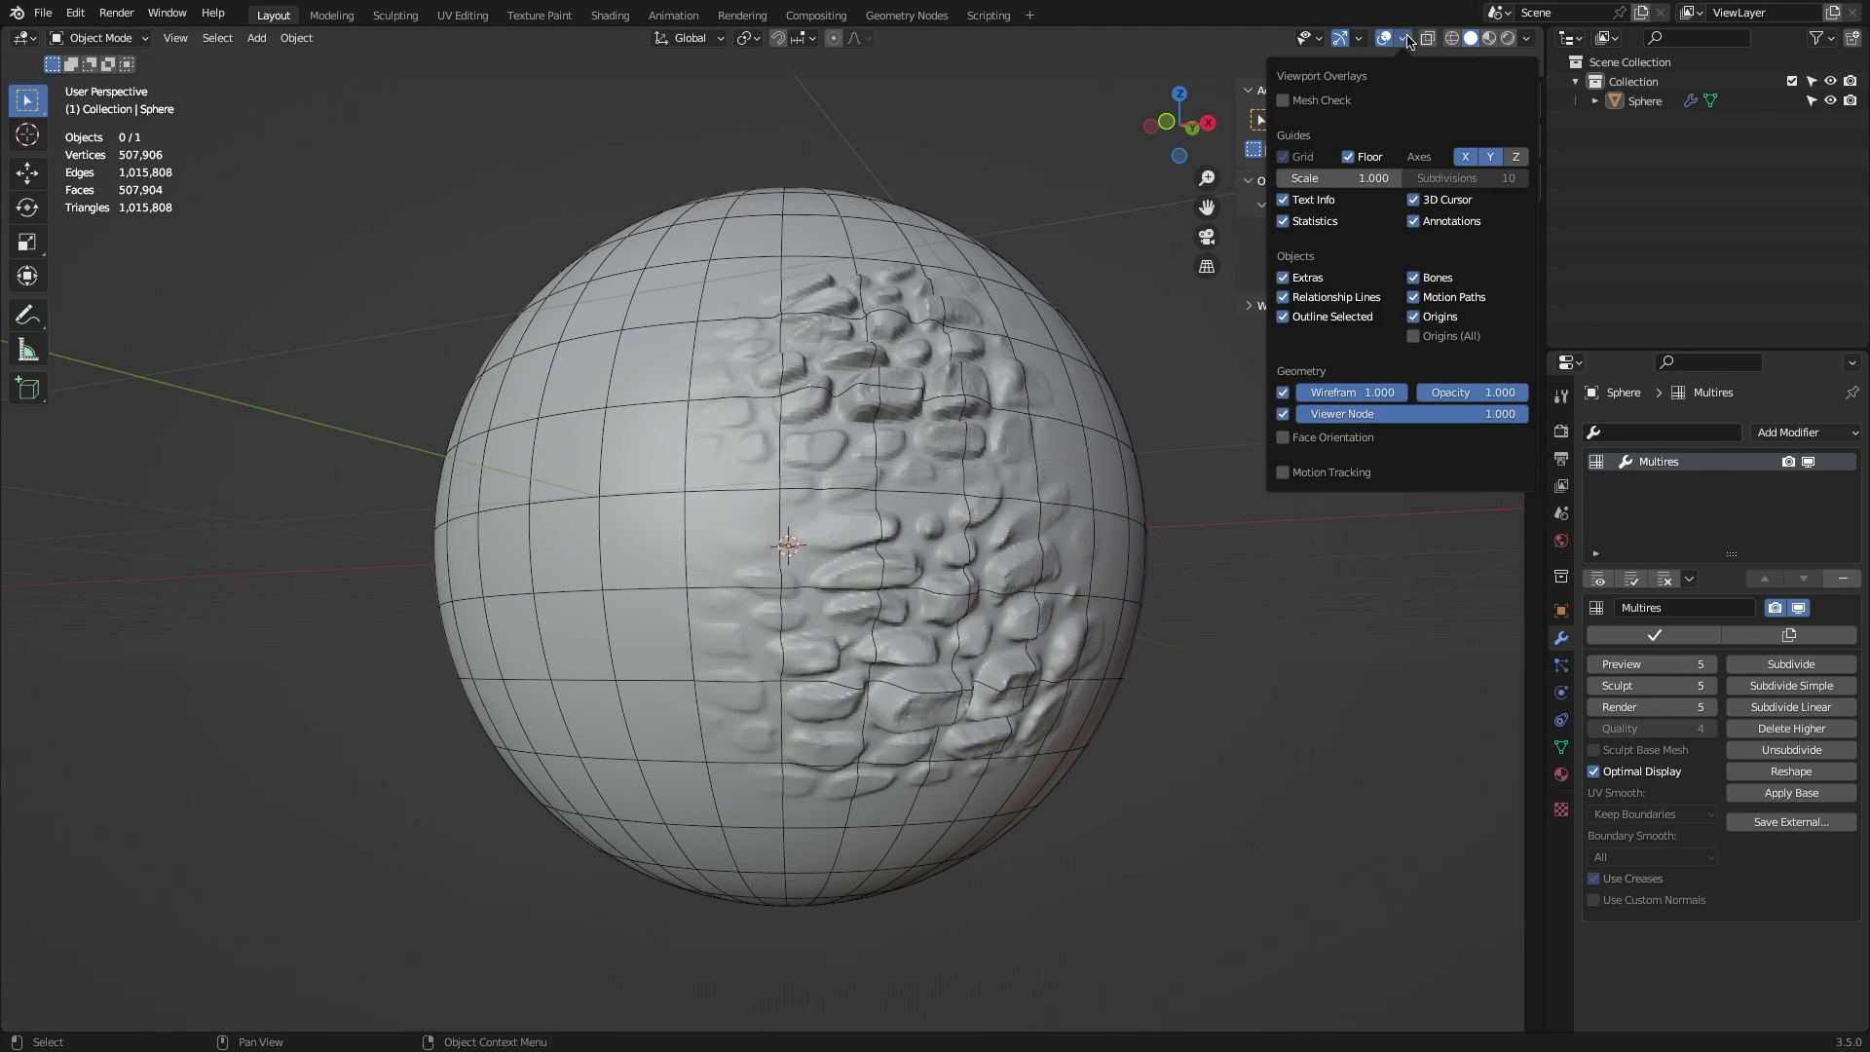
click(1294, 219)
mouse_move(1667, 665)
mouse_down()
mouse_move(1617, 665)
mouse_move(1699, 665)
mouse_up()
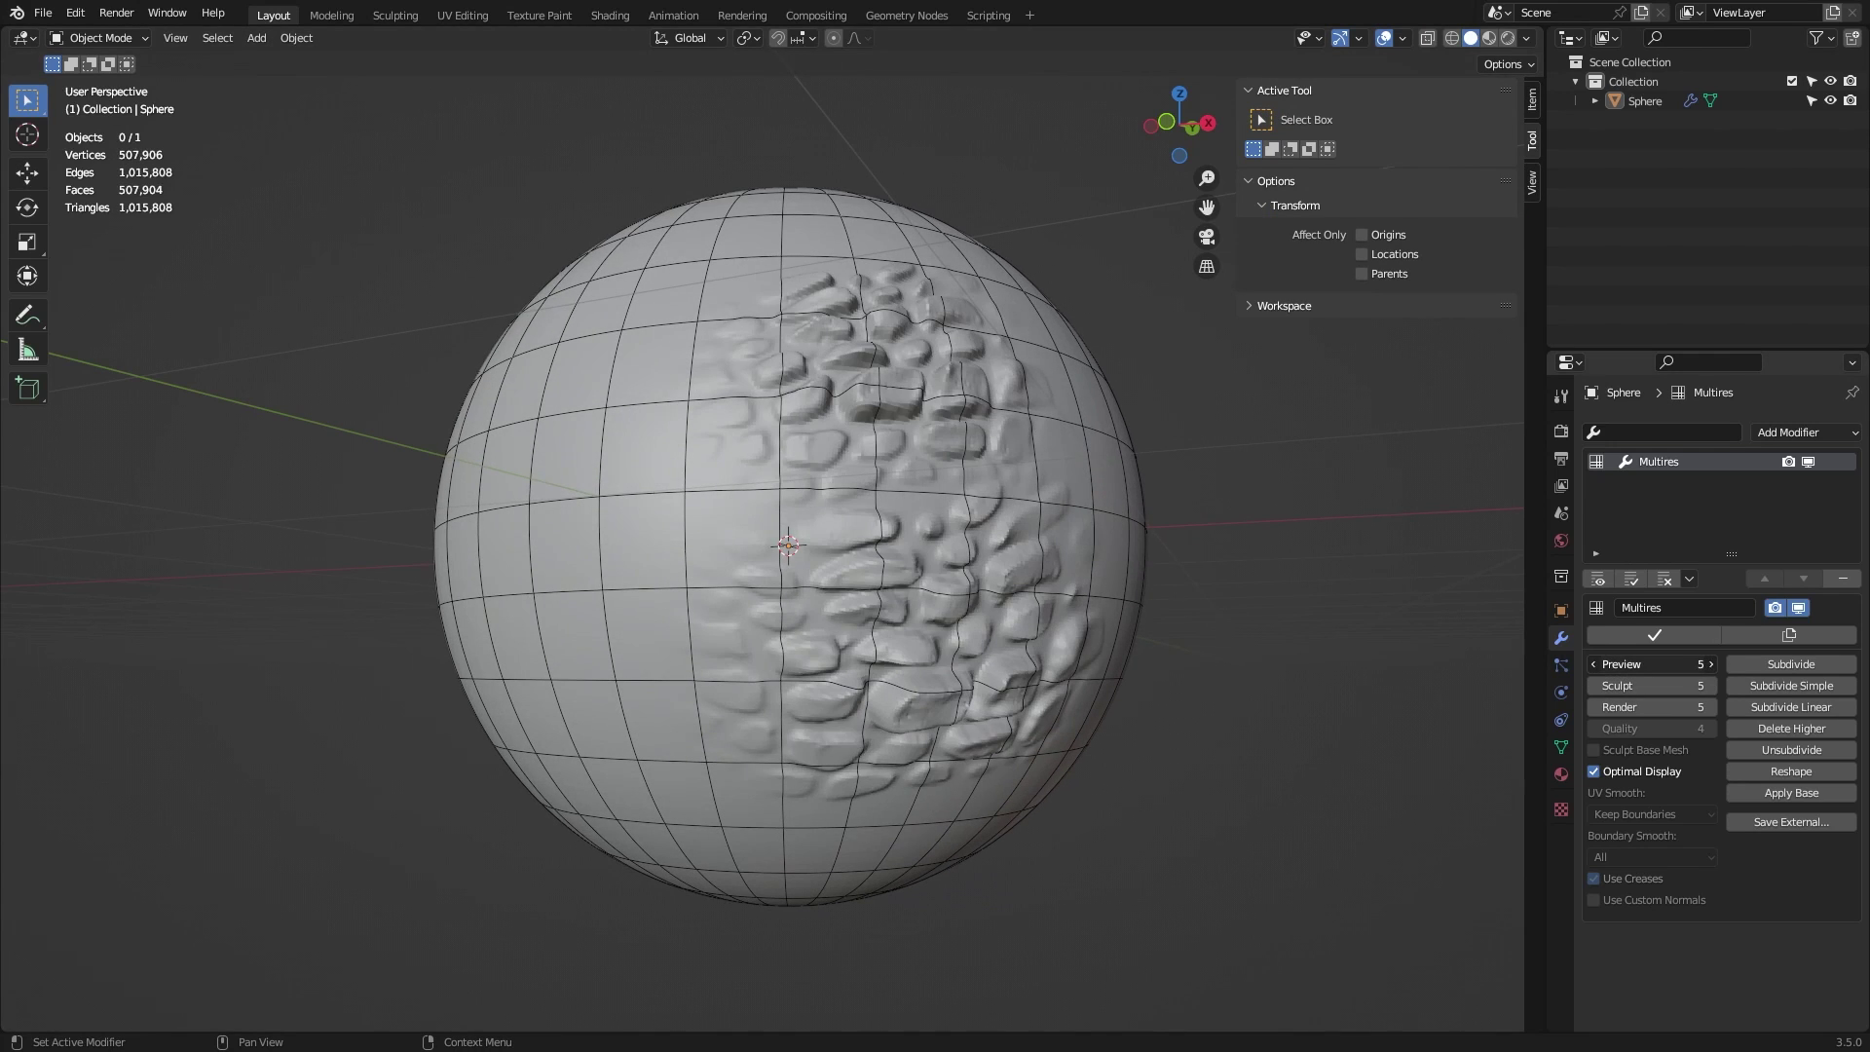
Step: Apply the Multires modifier, then hide the wireframe and orbit the 507,906-vertex sphere
click(1655, 636)
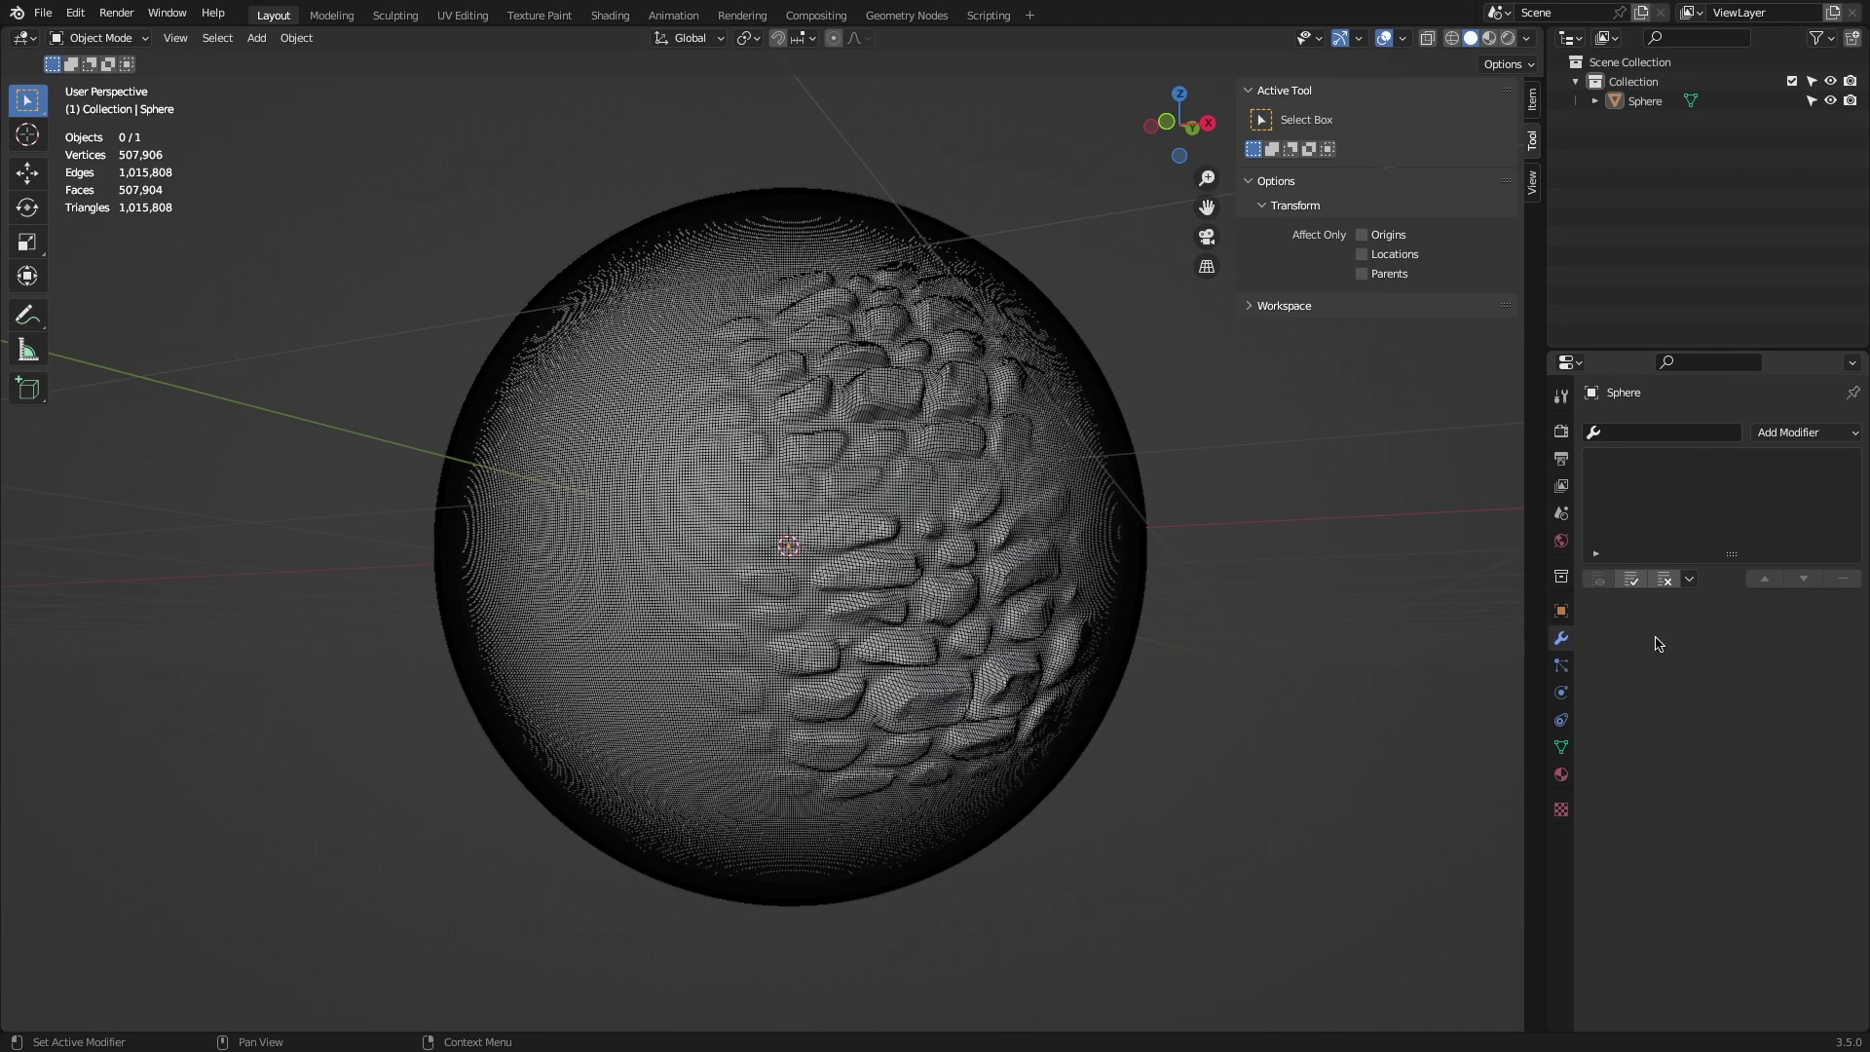
scroll(1318, 630, up, 2)
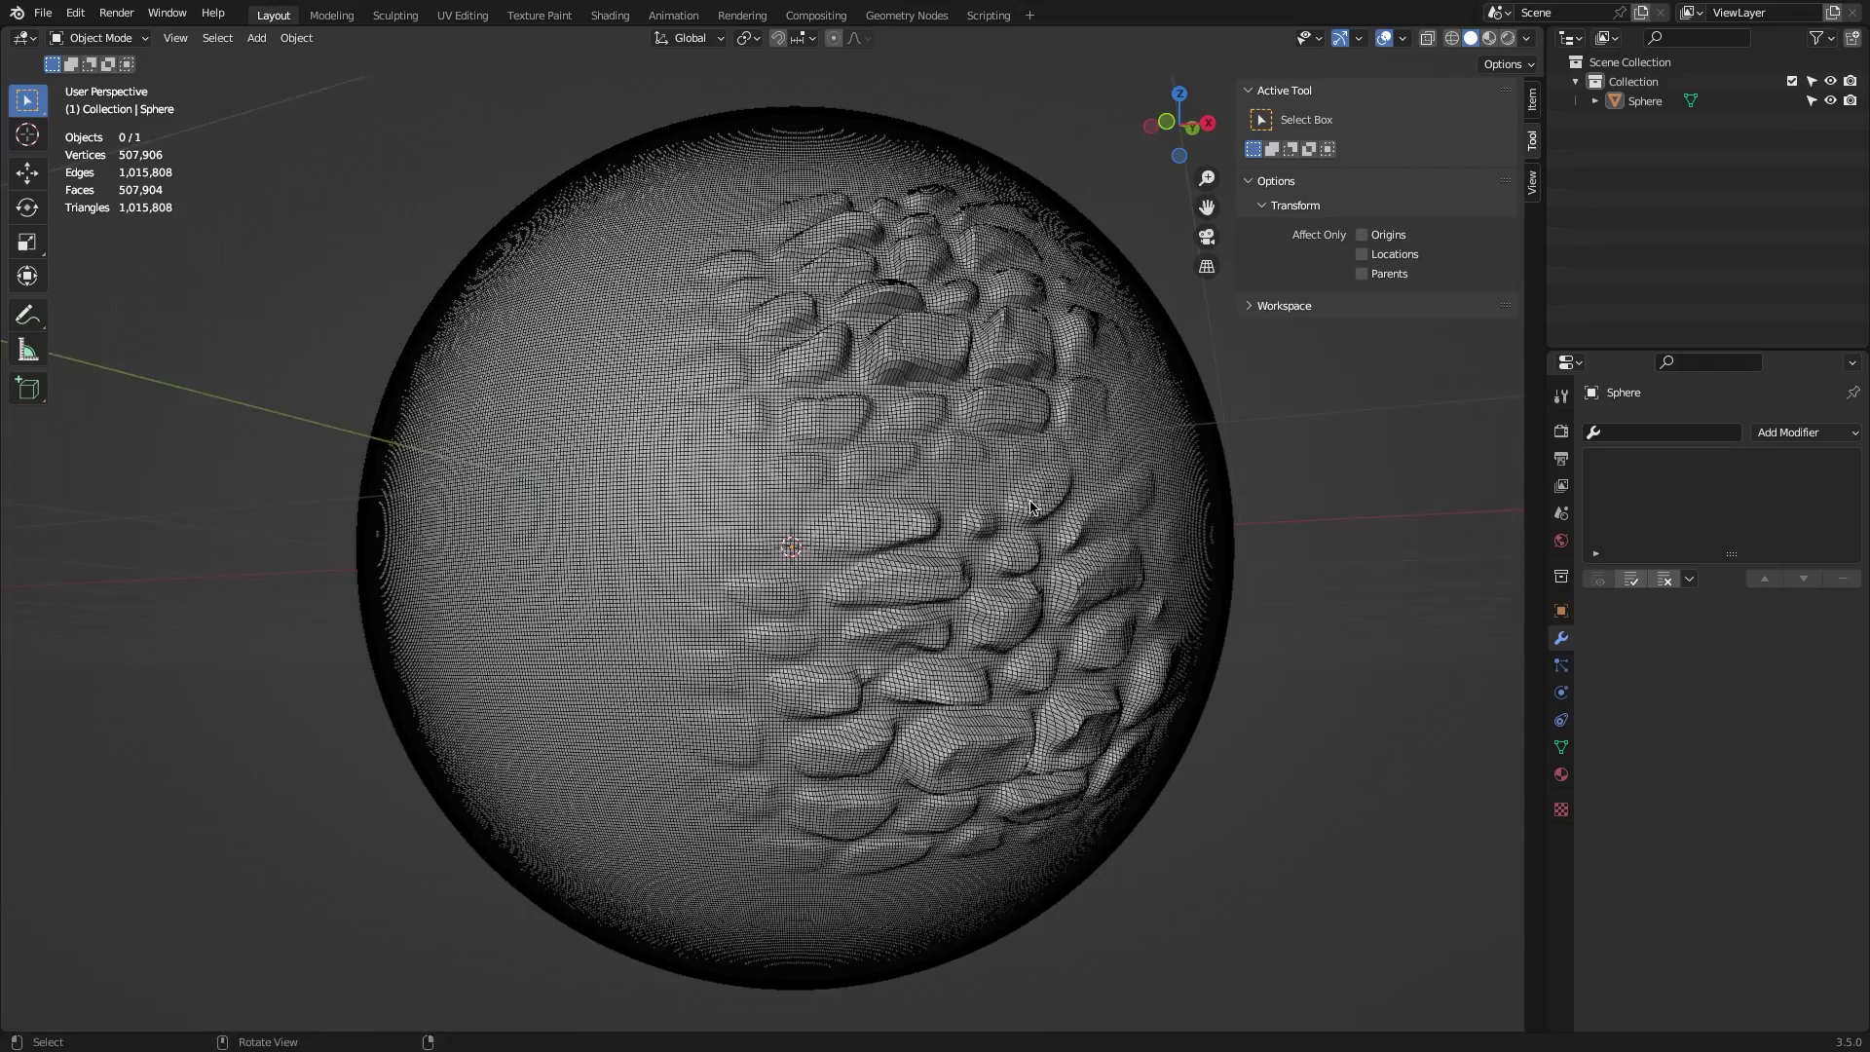
mouse_move(1030, 506)
middle_down()
mouse_move(906, 512)
mouse_move(1013, 516)
middle_up()
scroll(1013, 516, up, 3)
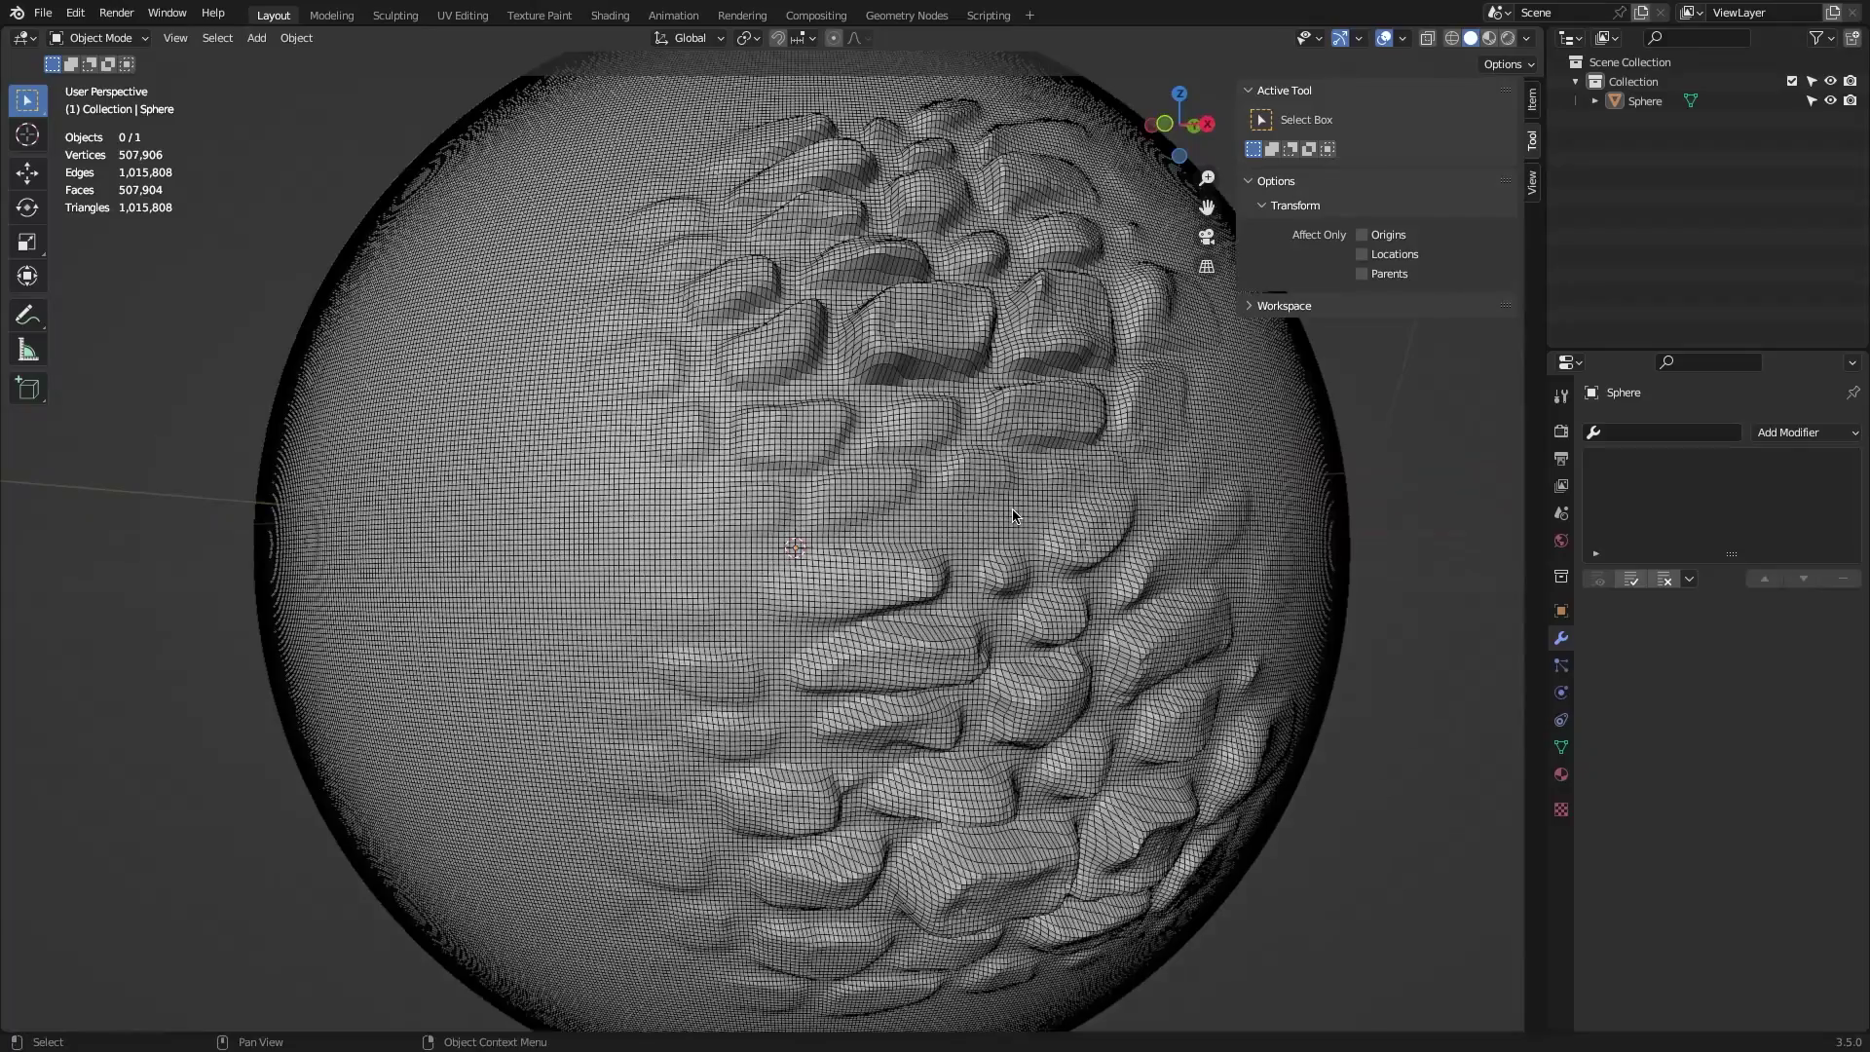
scroll(1055, 498, down, 2)
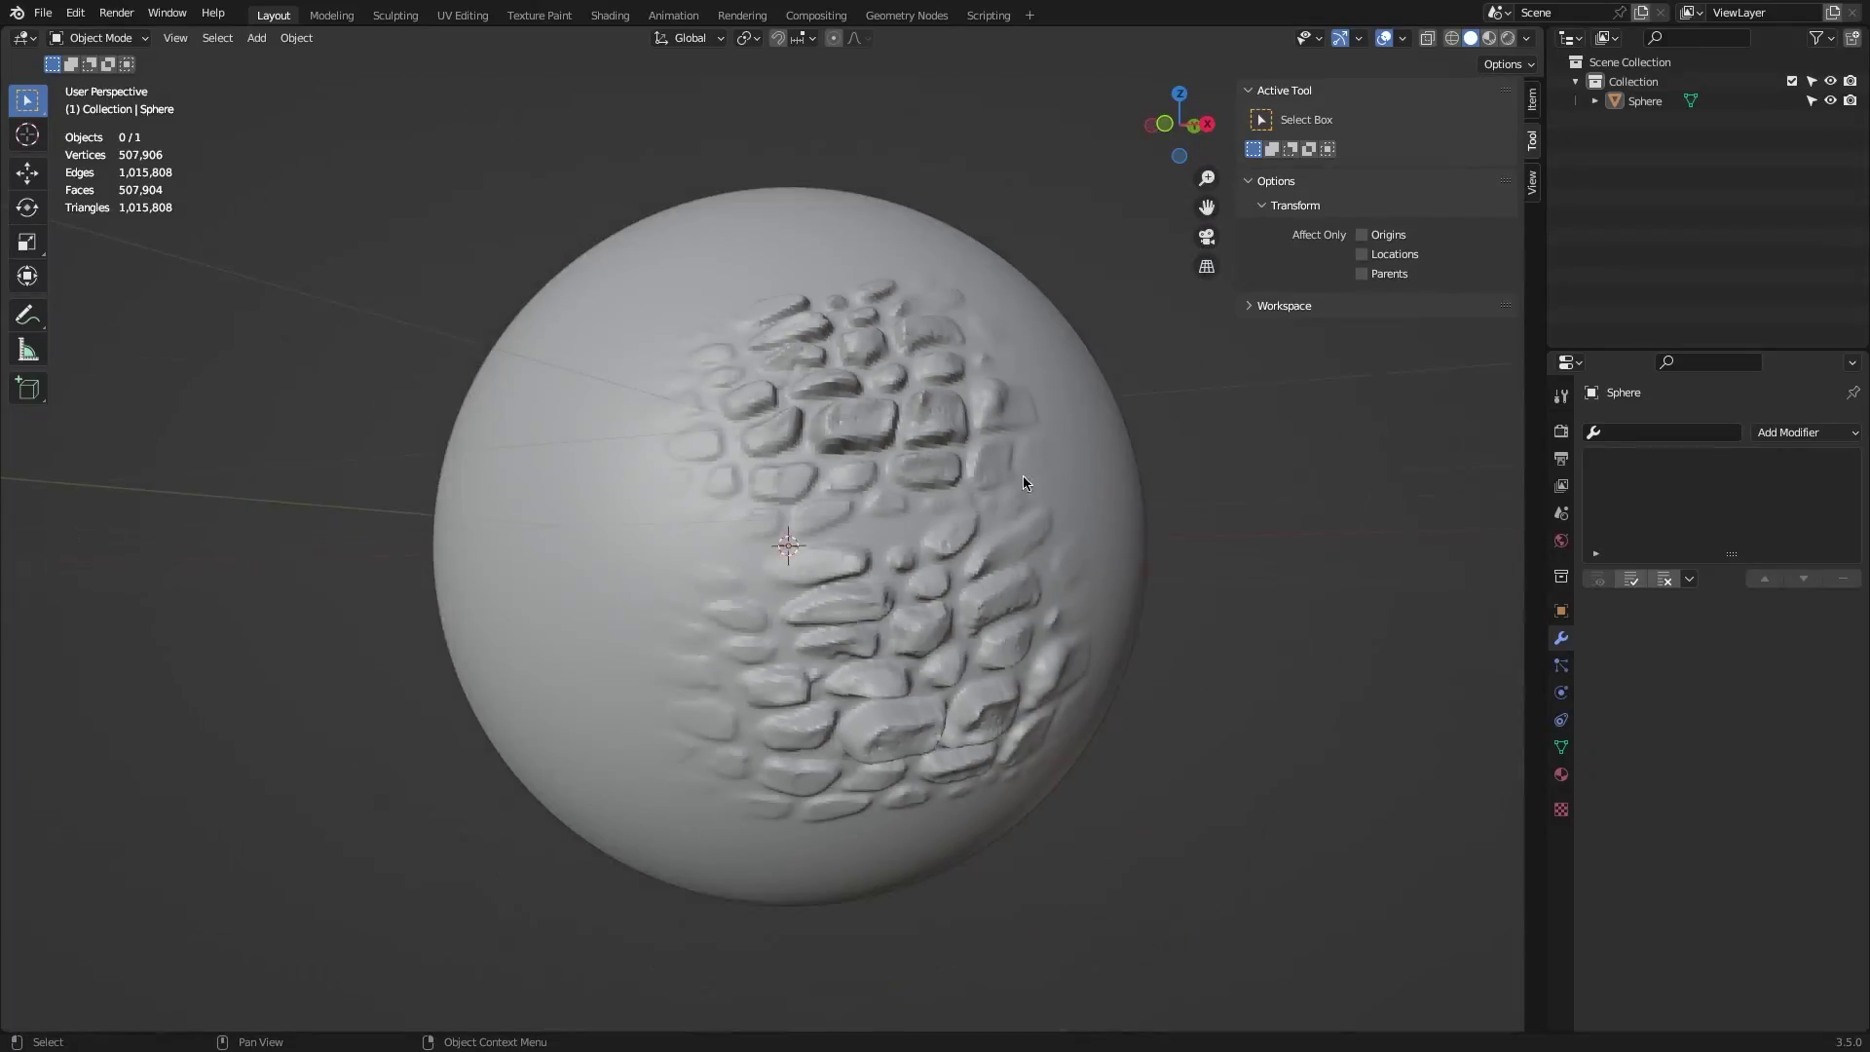
mouse_move(1055, 499)
middle_down()
mouse_move(855, 471)
mouse_move(824, 487)
mouse_move(1327, 488)
mouse_move(1263, 487)
middle_up()
scroll(1205, 481, down, 2)
Step: Sculpt Dragon_Skin_Brush_29 scales along the raptor's neck
middle_drag(1001, 459, 988, 451)
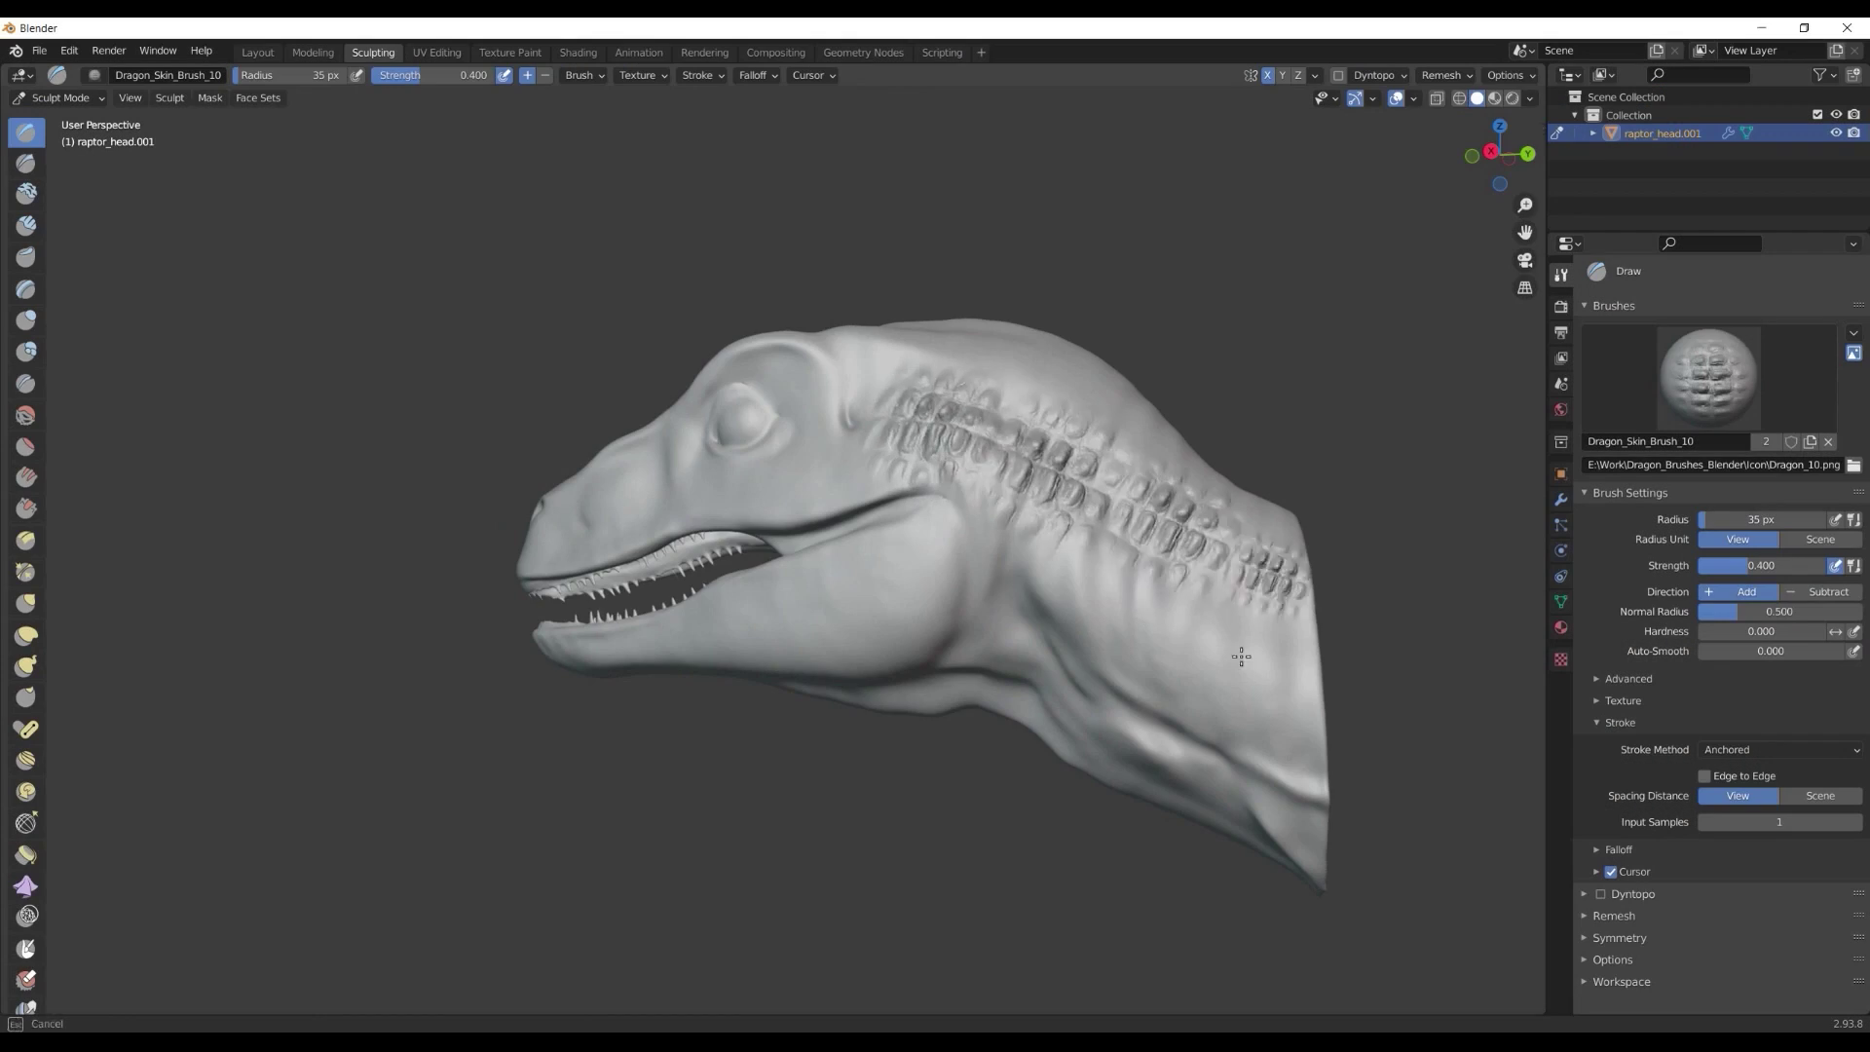
click(1708, 375)
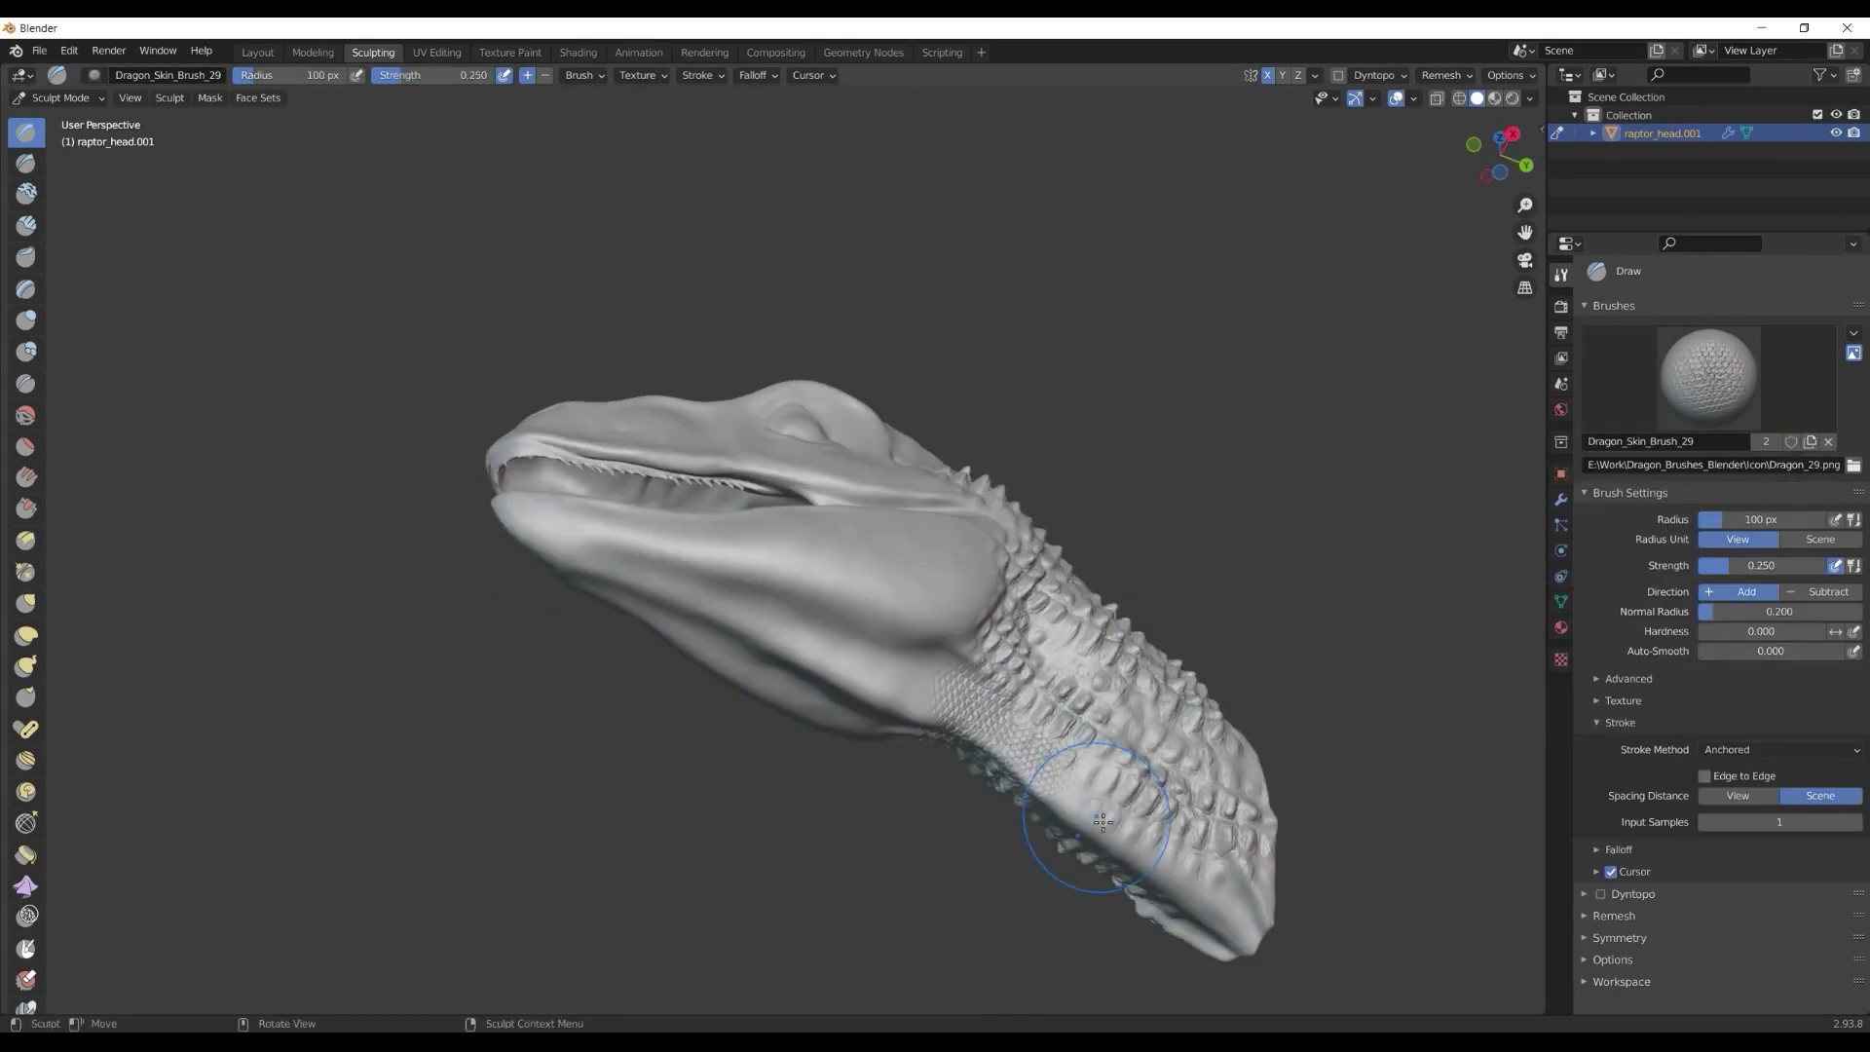
drag(1085, 855, 1067, 516)
mouse_move(1067, 516)
middle_down()
mouse_move(1316, 495)
mouse_move(974, 486)
mouse_move(764, 428)
middle_up()
Step: Sculpt plates down the raptor's back and over the head with Dragon_Skin_Brush_21
click(1709, 375)
click(1461, 555)
drag(764, 389, 766, 531)
mouse_move(767, 604)
middle_down()
mouse_move(974, 506)
mouse_move(760, 383)
mouse_move(1202, 326)
mouse_move(936, 963)
mouse_move(919, 480)
middle_up()
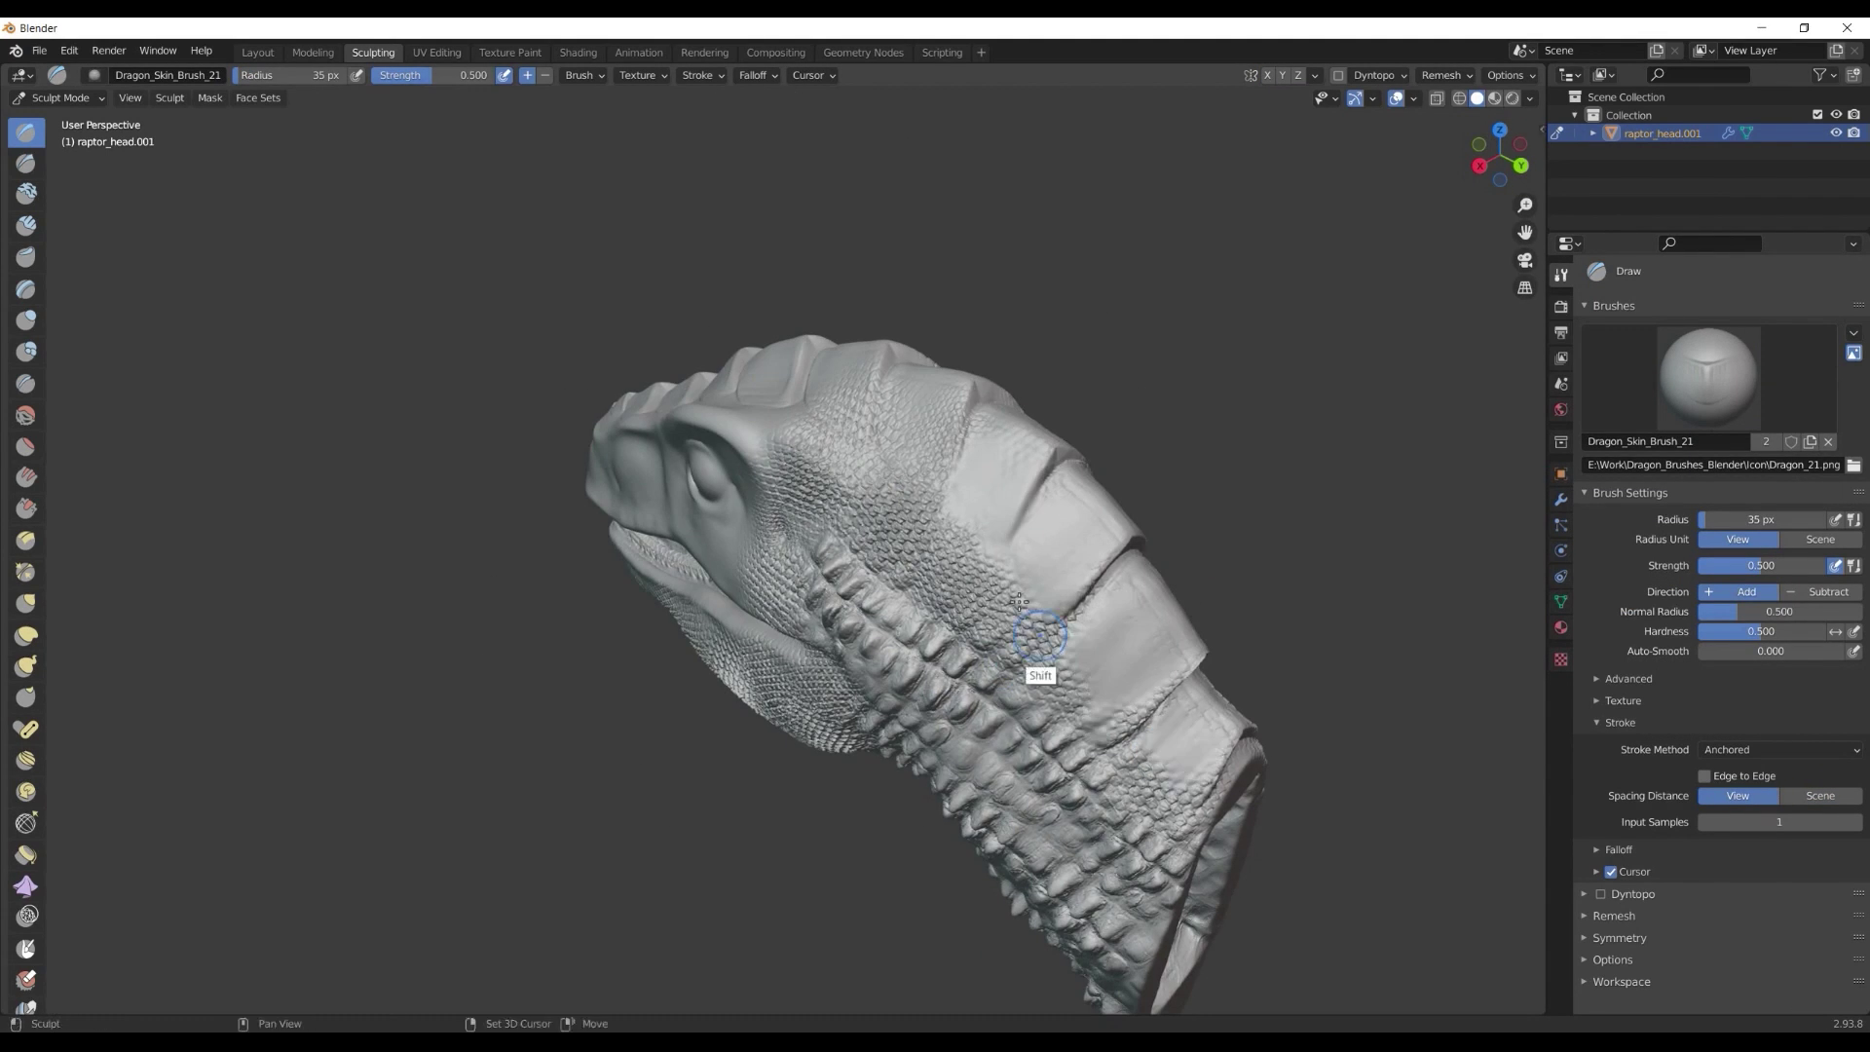
Step: With X symmetry on, sculpt brow plates using Dragon_Skin_Brush_20 at 0.350 strength
middle_drag(1039, 668, 468, 734)
click(1266, 75)
middle_drag(974, 487, 779, 487)
click(1709, 375)
click(1565, 655)
scroll(779, 486, up, 3)
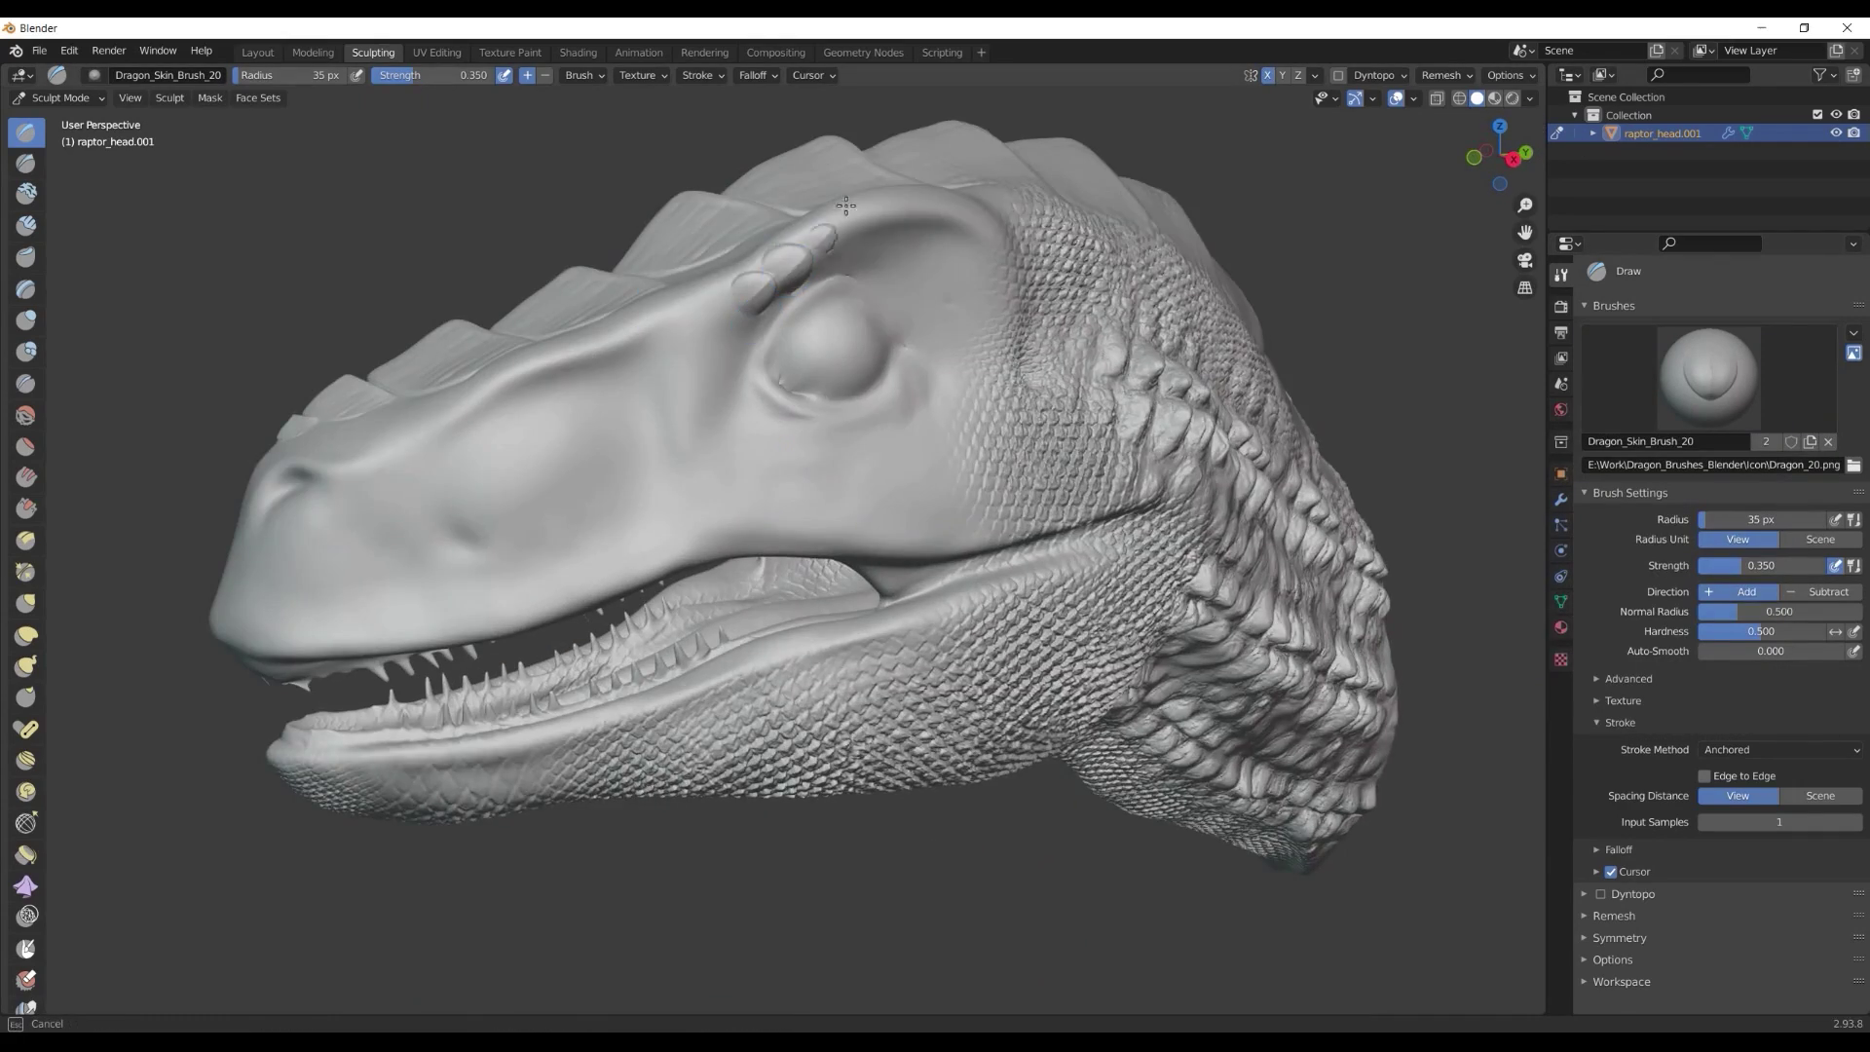
drag(701, 283, 974, 243)
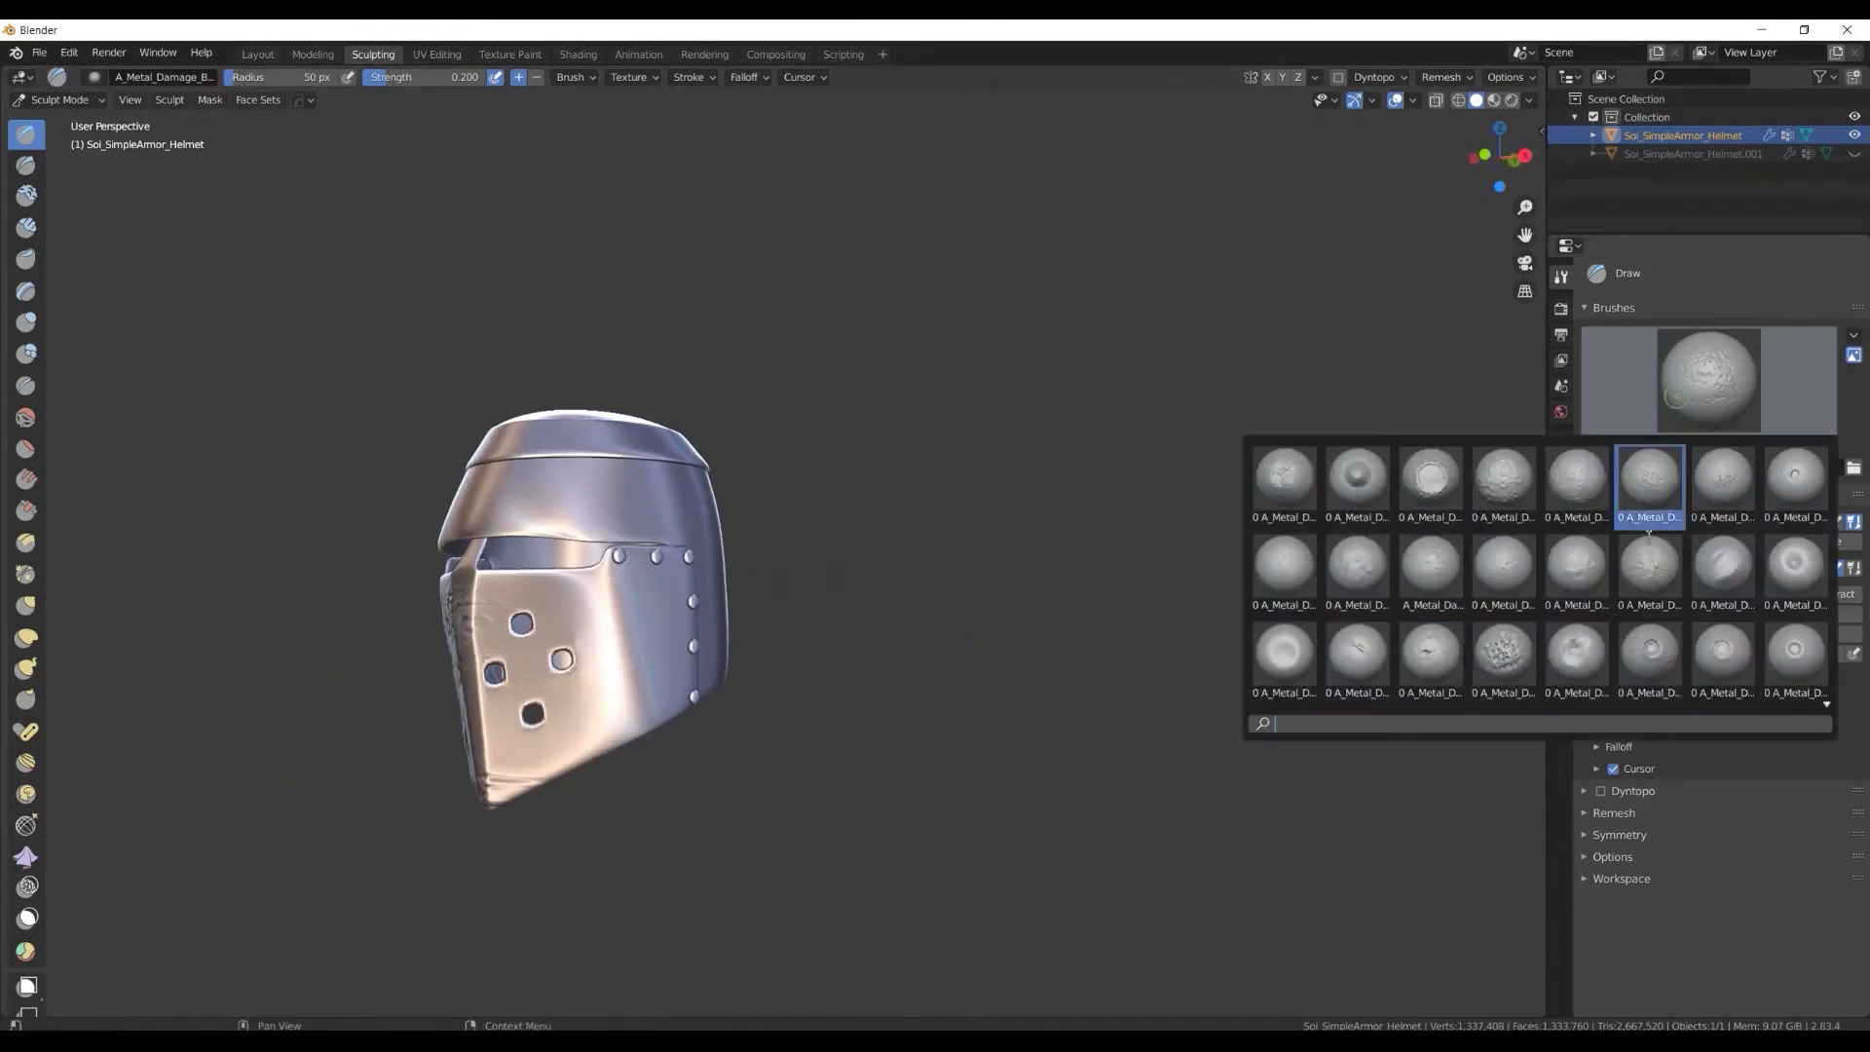
Step: Switch between Metal Damage brushes to sculpt damage onto the helmet
click(1289, 471)
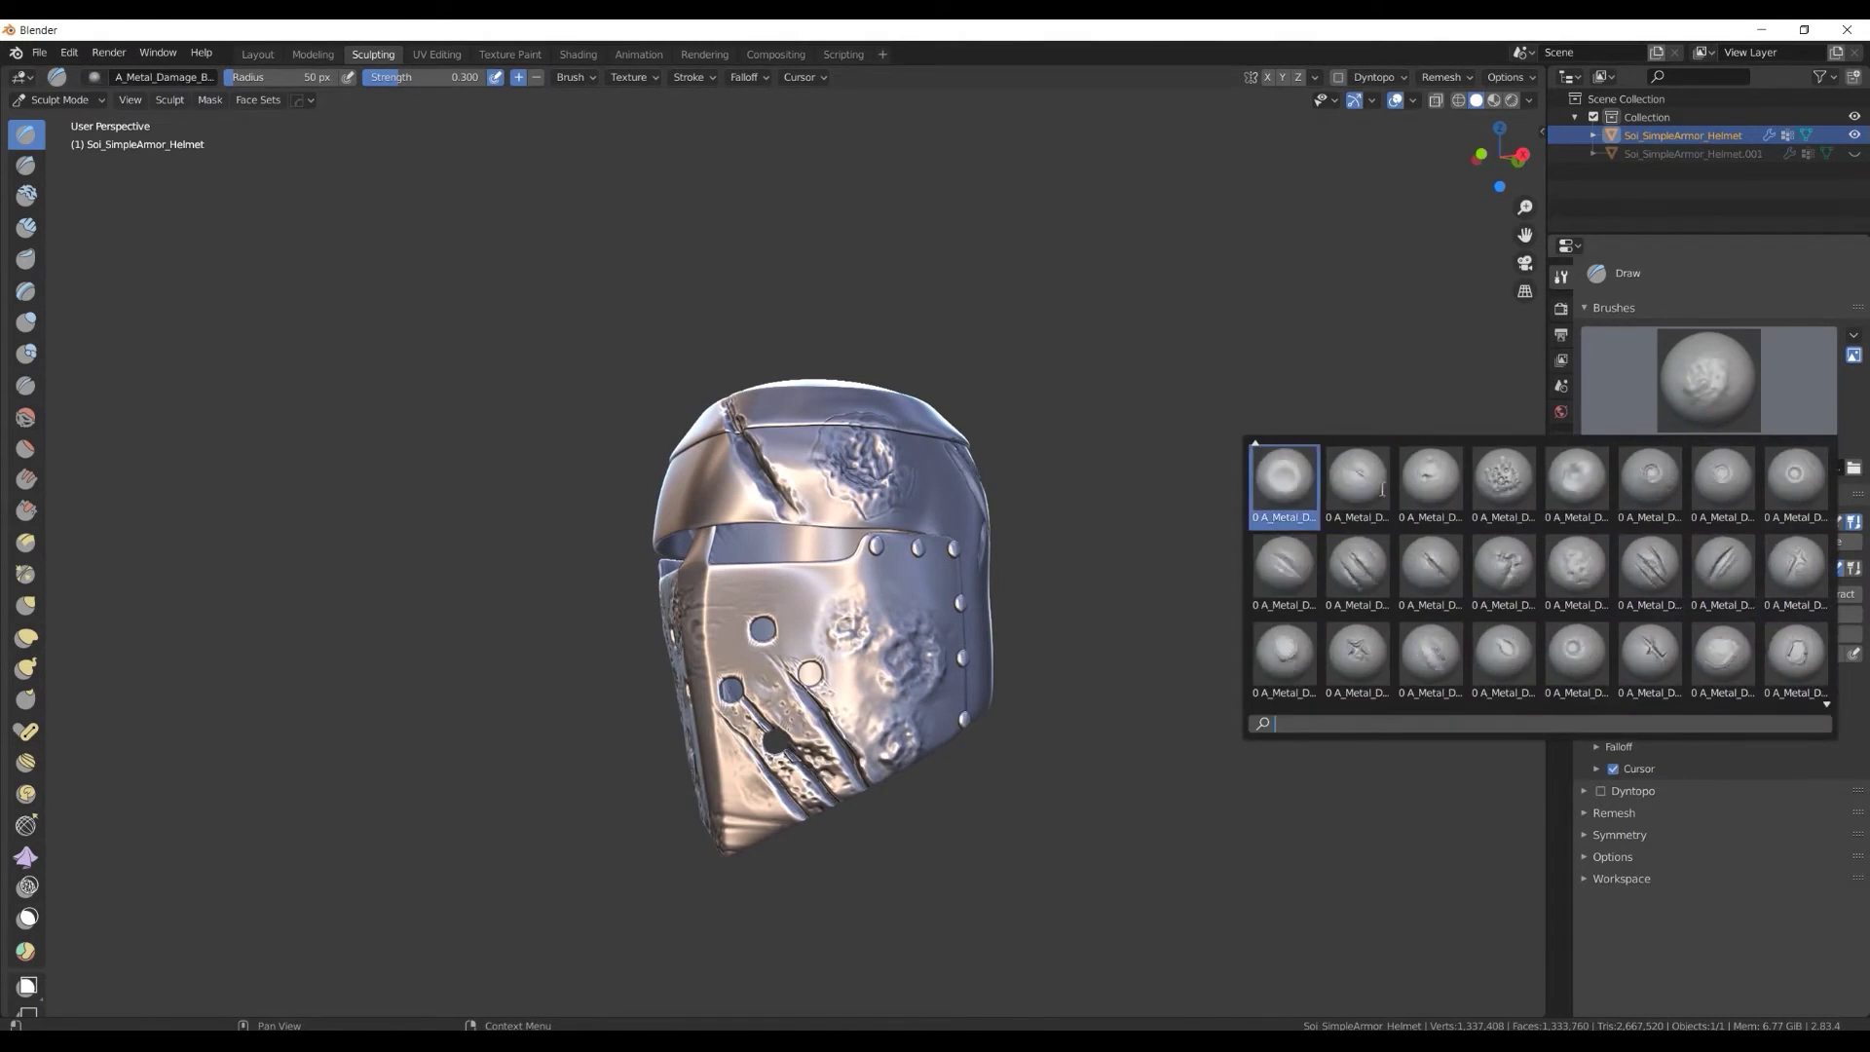
click(1382, 489)
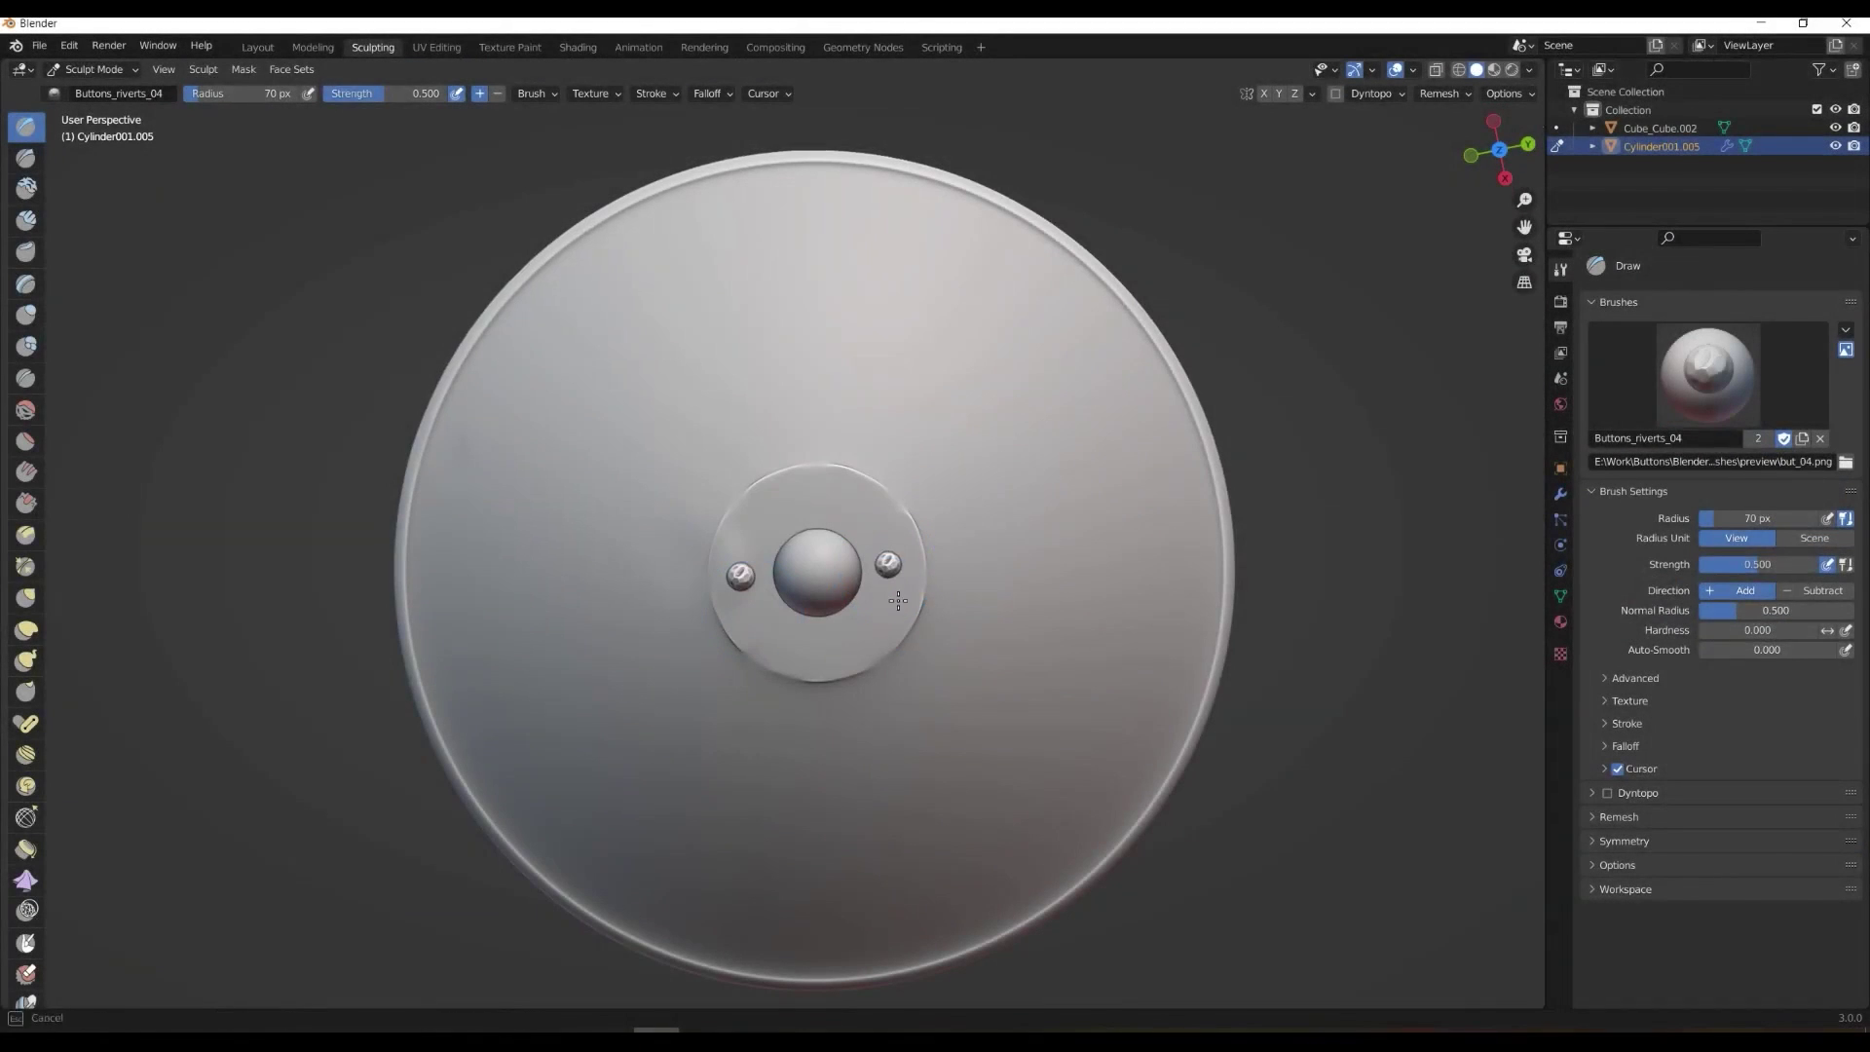
Step: Open the brush picker to browse the rivet brushes, such as Buttons_rivets_04
click(1707, 374)
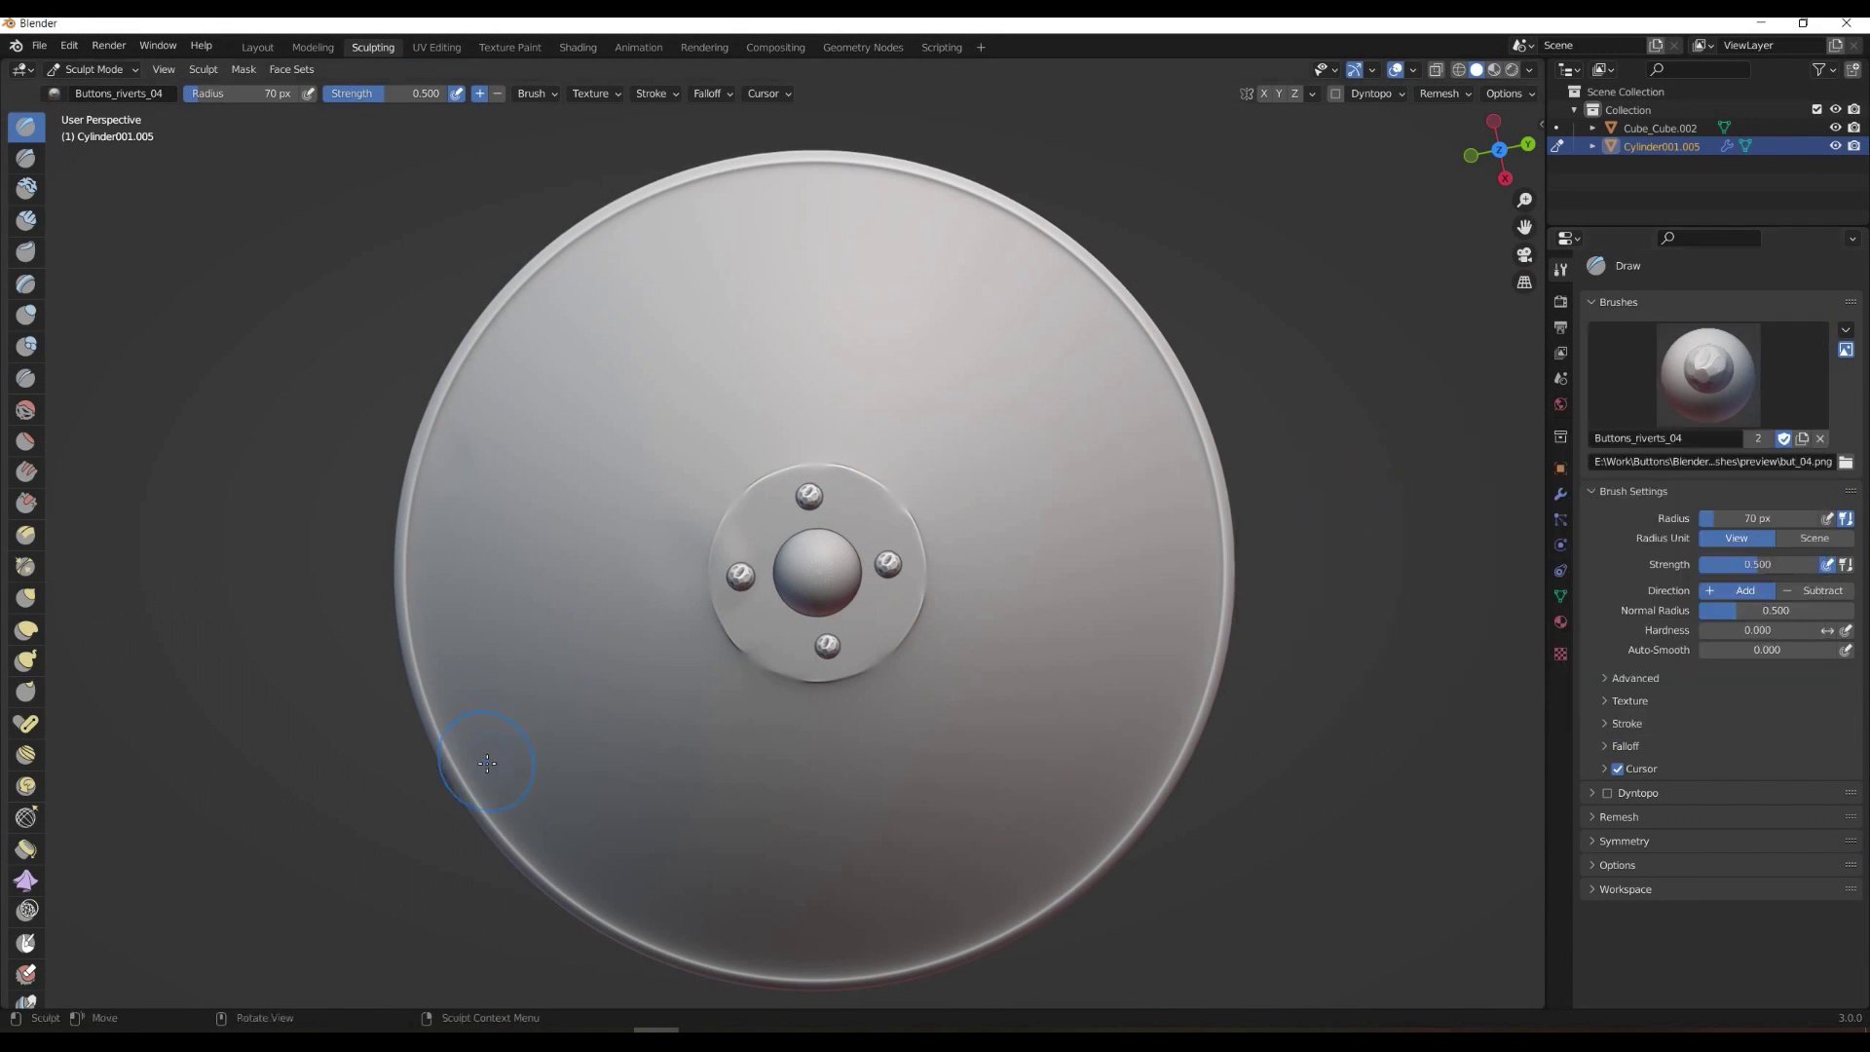